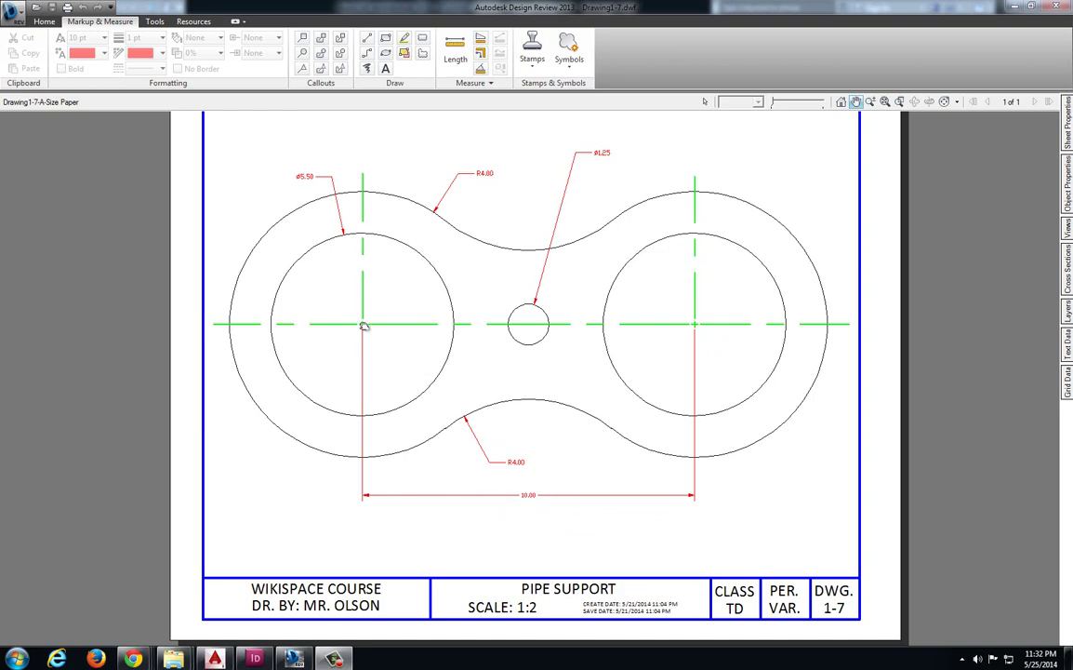
Step: In Design Review, circle the left and right large-circle centre marks in red
click(385, 53)
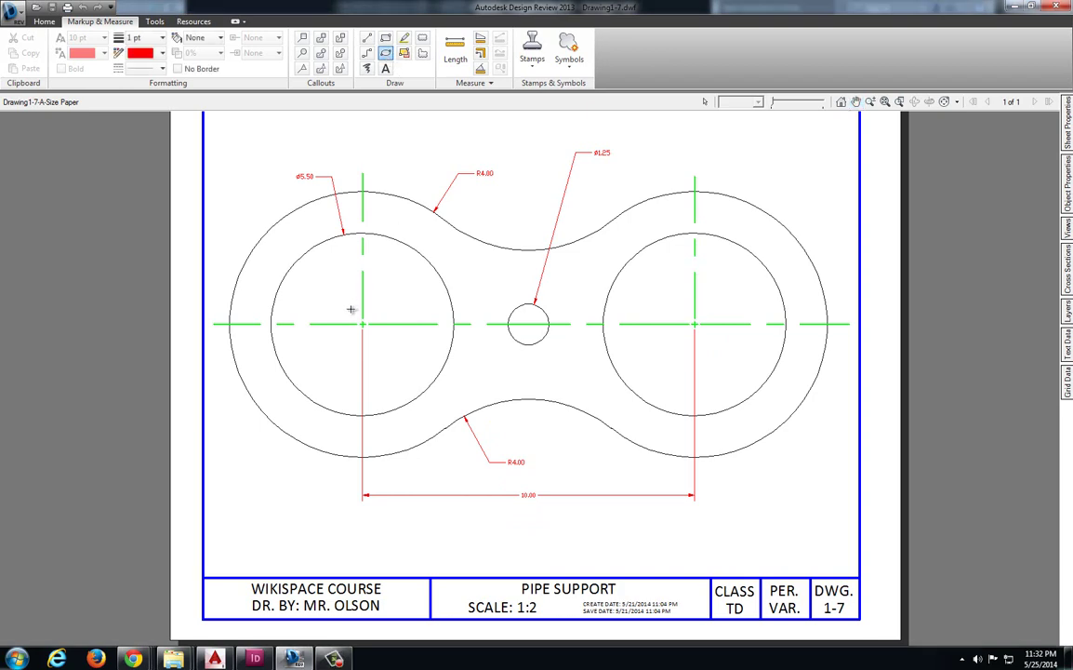
drag(350, 309, 378, 340)
drag(690, 320, 707, 342)
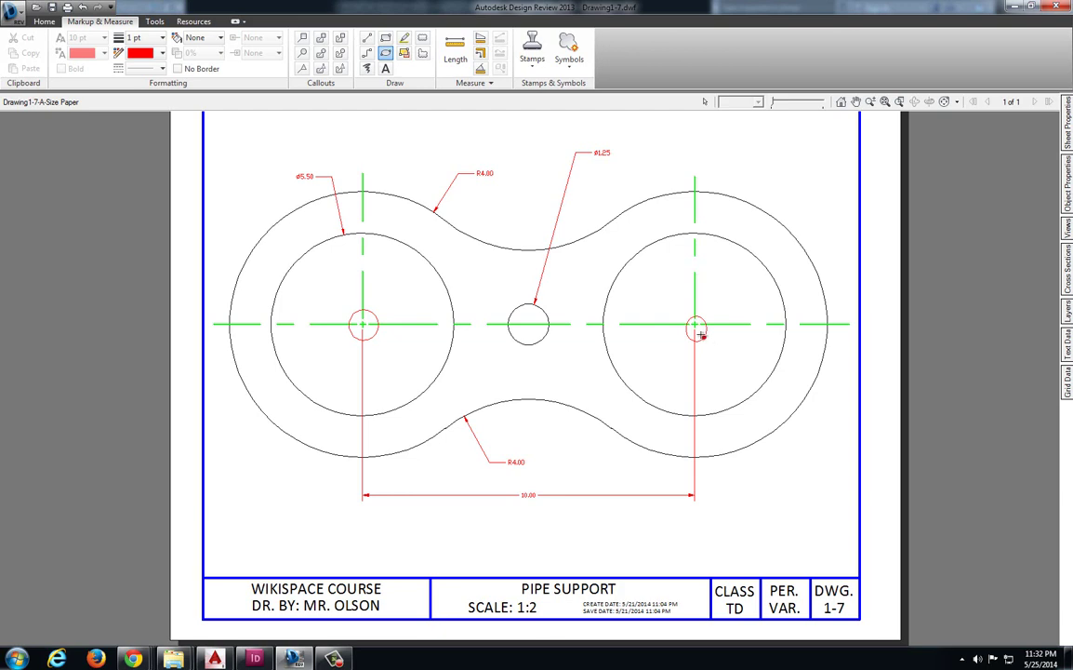
click(607, 300)
click(654, 197)
Step: In AutoCAD, draw a horizontal line 10 units long
click(220, 658)
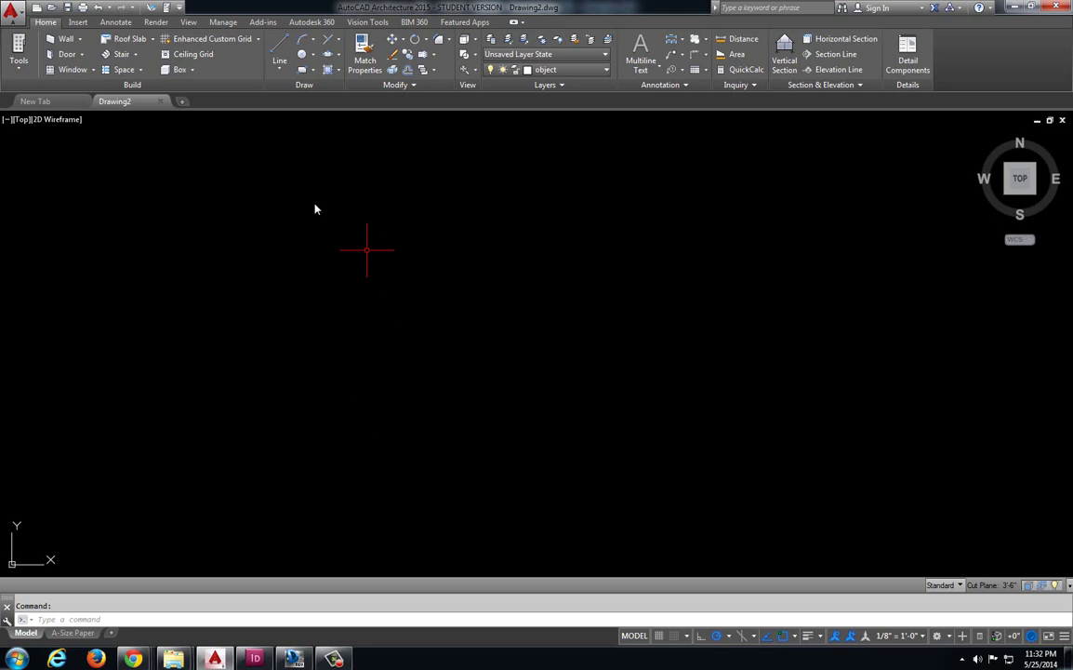
click(279, 51)
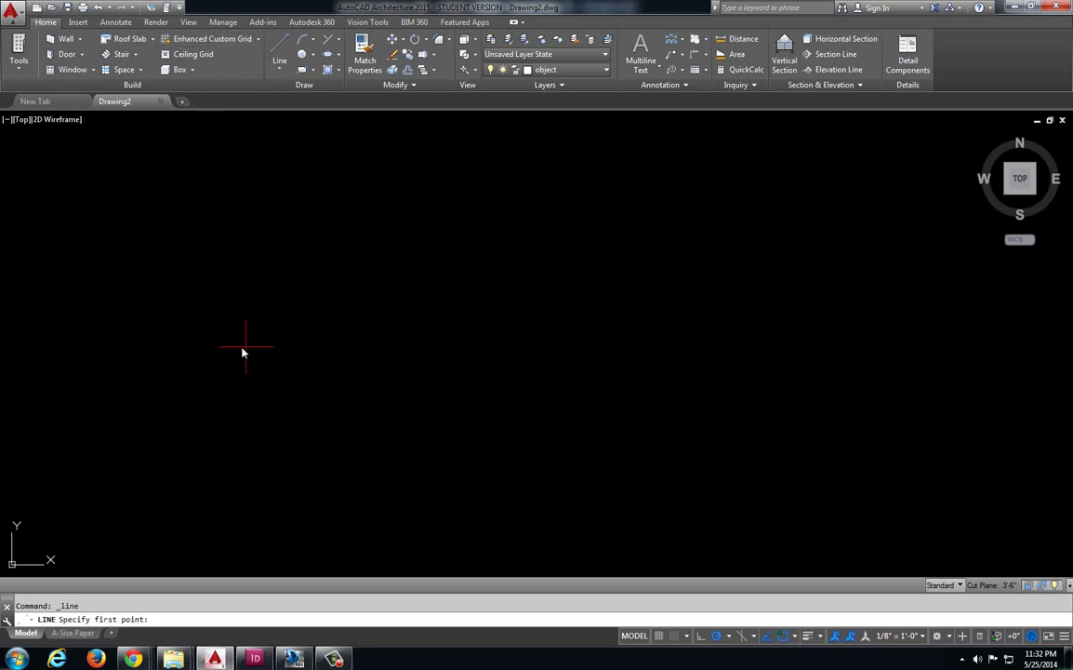
click(232, 297)
text(10)
key(Return)
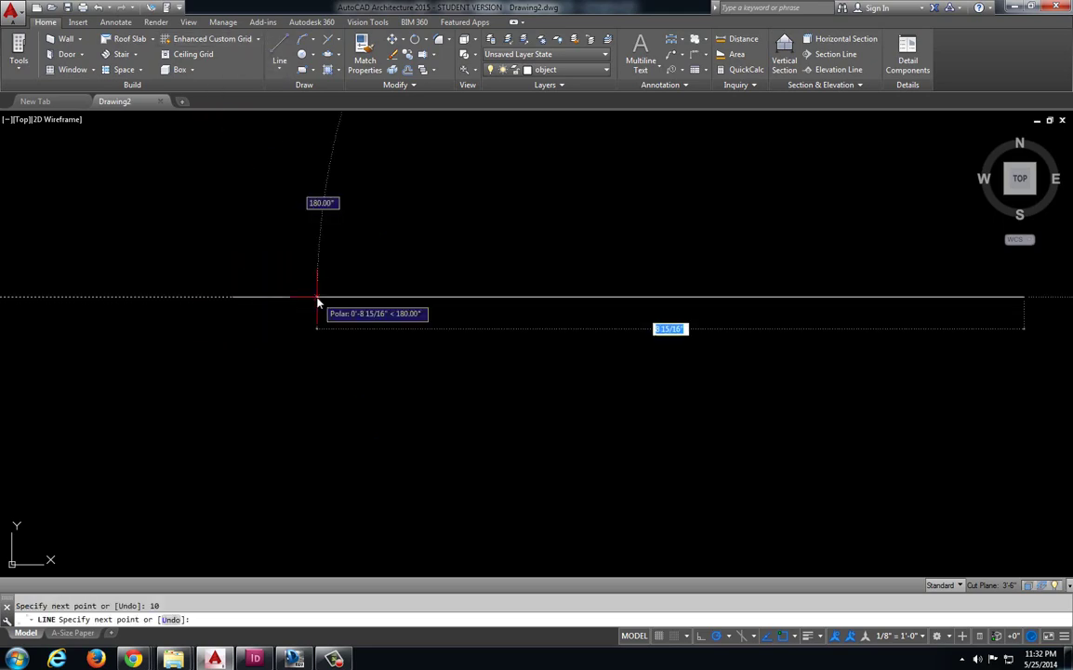
key(Escape)
Step: Draw red markup ellipses around the 10.00, R4.00 and ø5.50 dimension texts
key(alt+Tab)
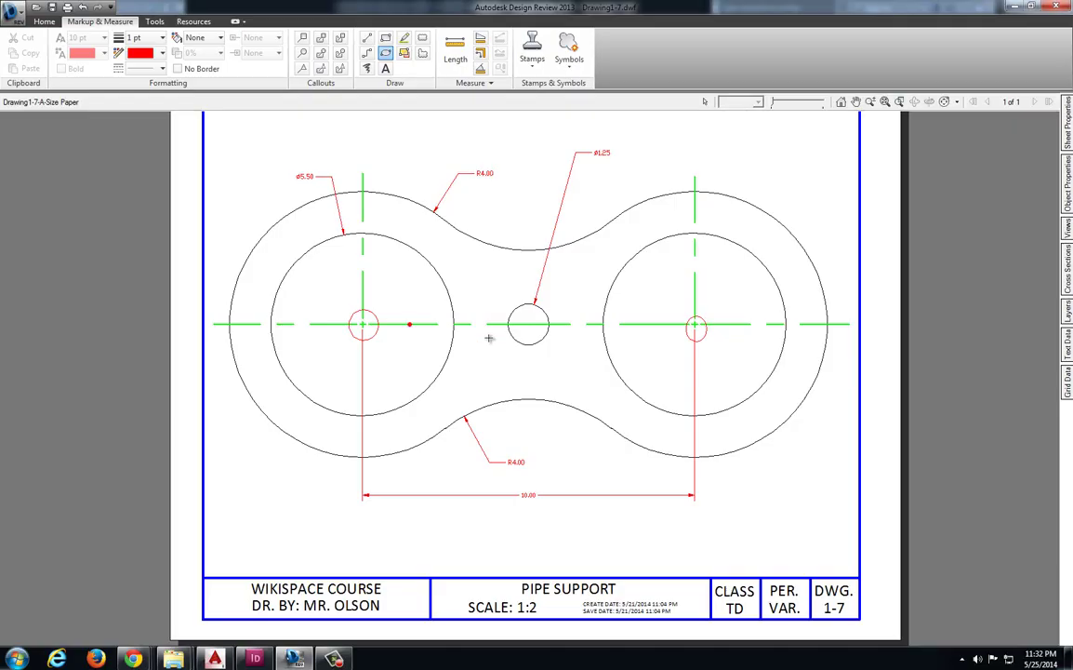
scroll(483, 375, up, 3)
drag(443, 361, 545, 420)
scroll(533, 412, down, 5)
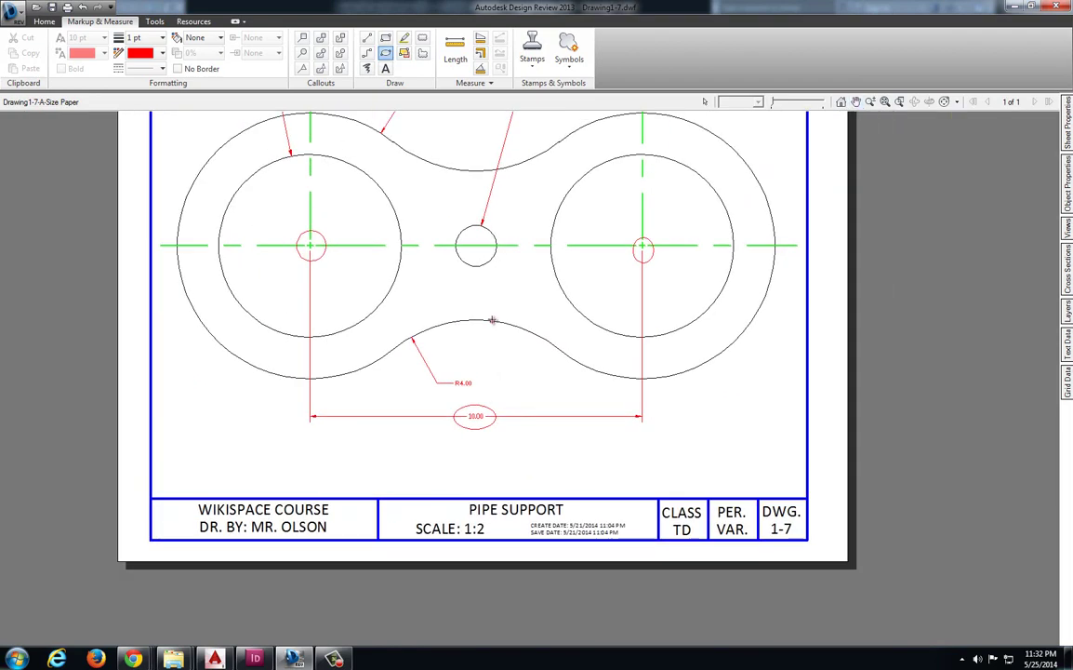
scroll(474, 260, down, 2)
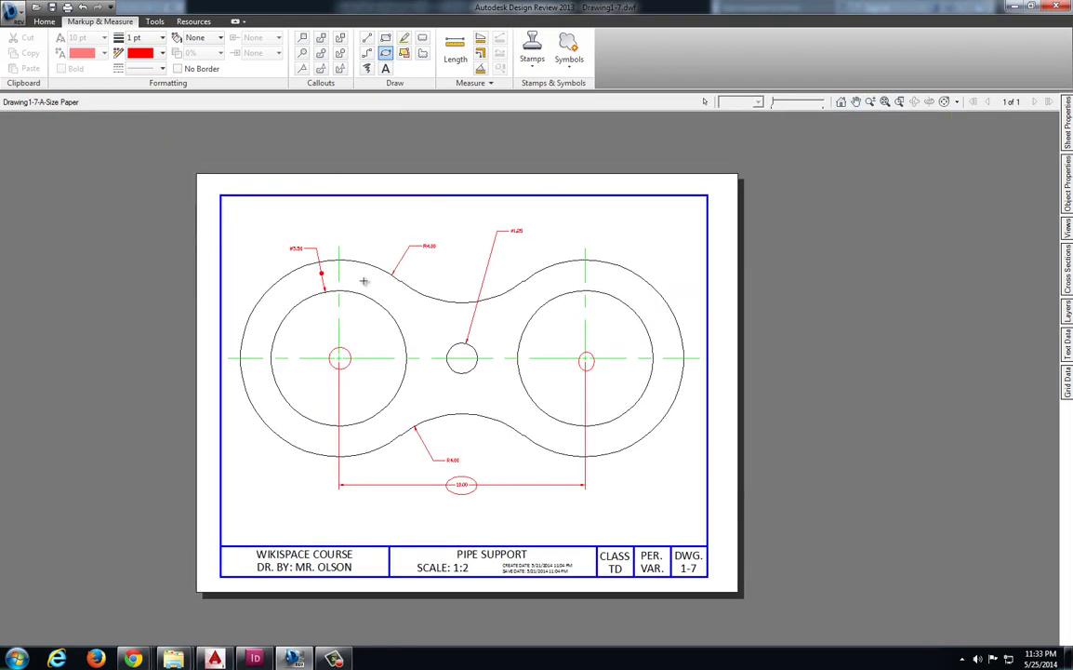
scroll(506, 236, up, 4)
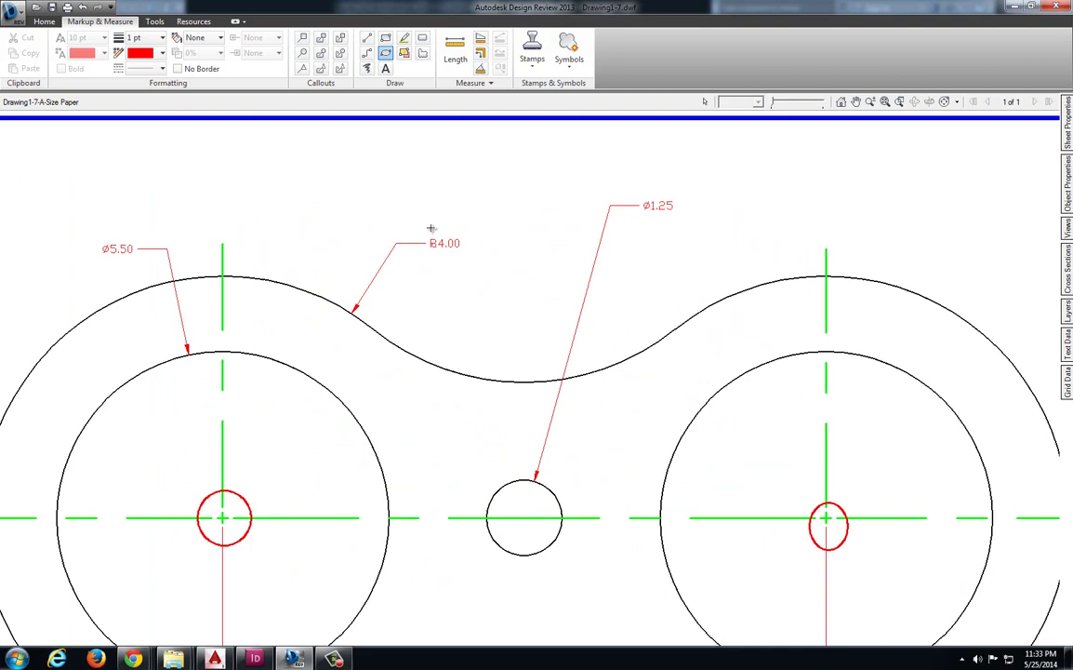
drag(438, 241, 476, 264)
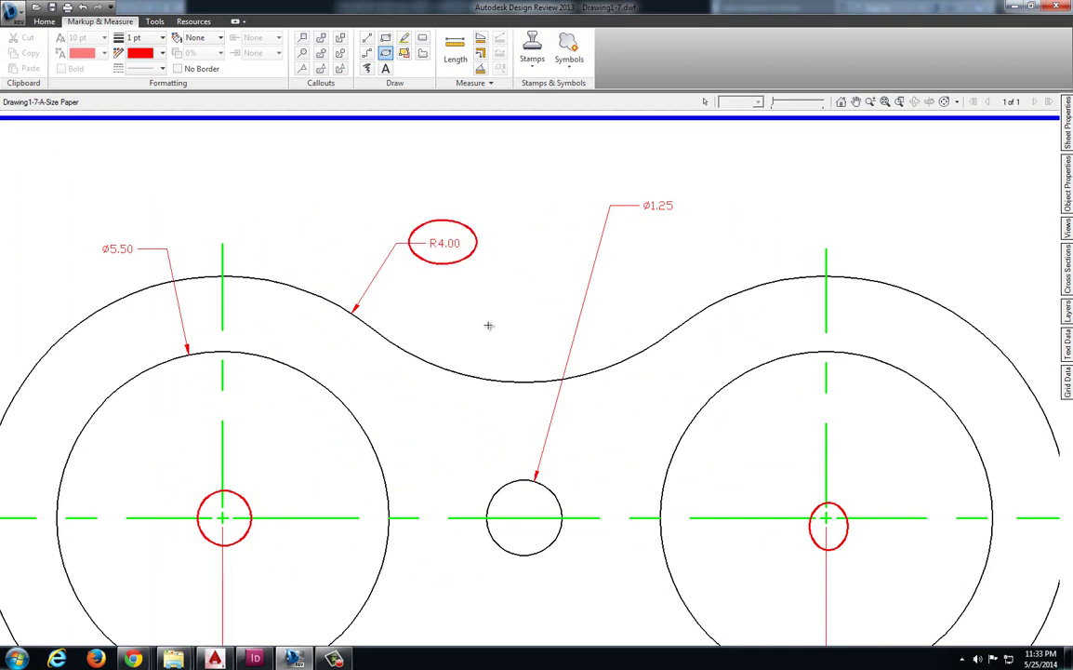
middle_drag(385, 457, 388, 394)
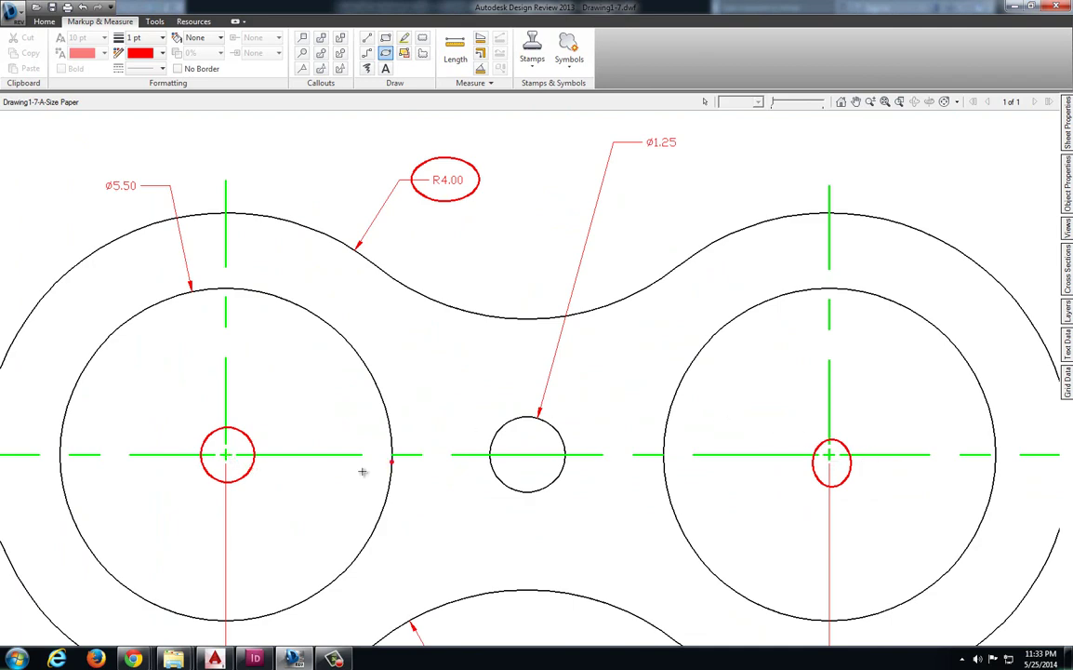
drag(91, 172, 158, 202)
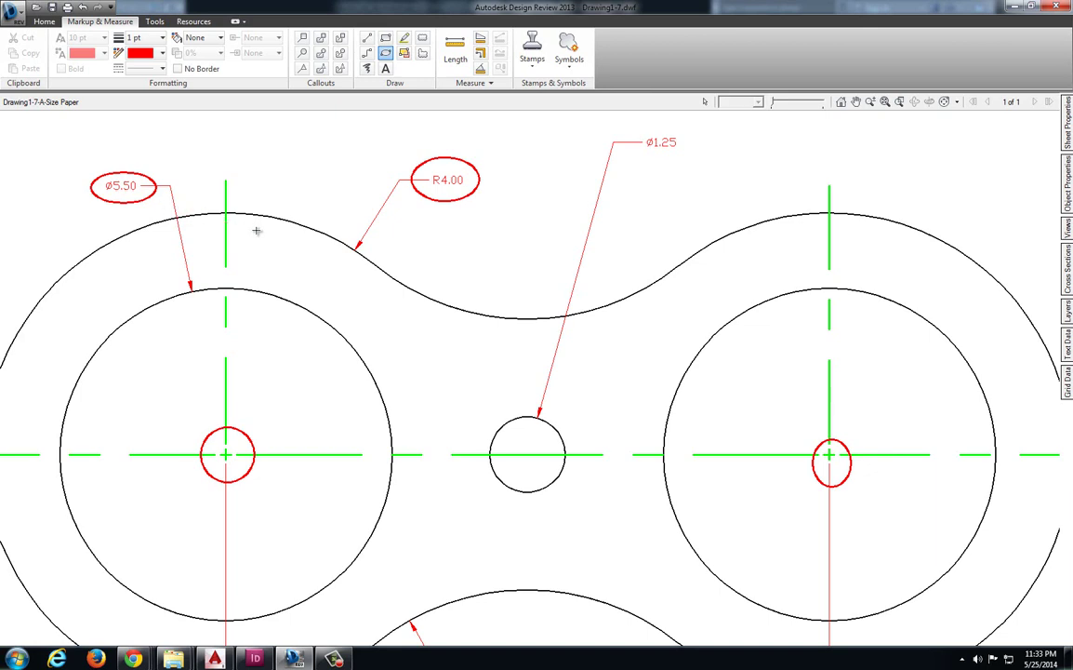
Step: Draw radius-4 circles centred on the left and right ends of the line
key(alt+Tab)
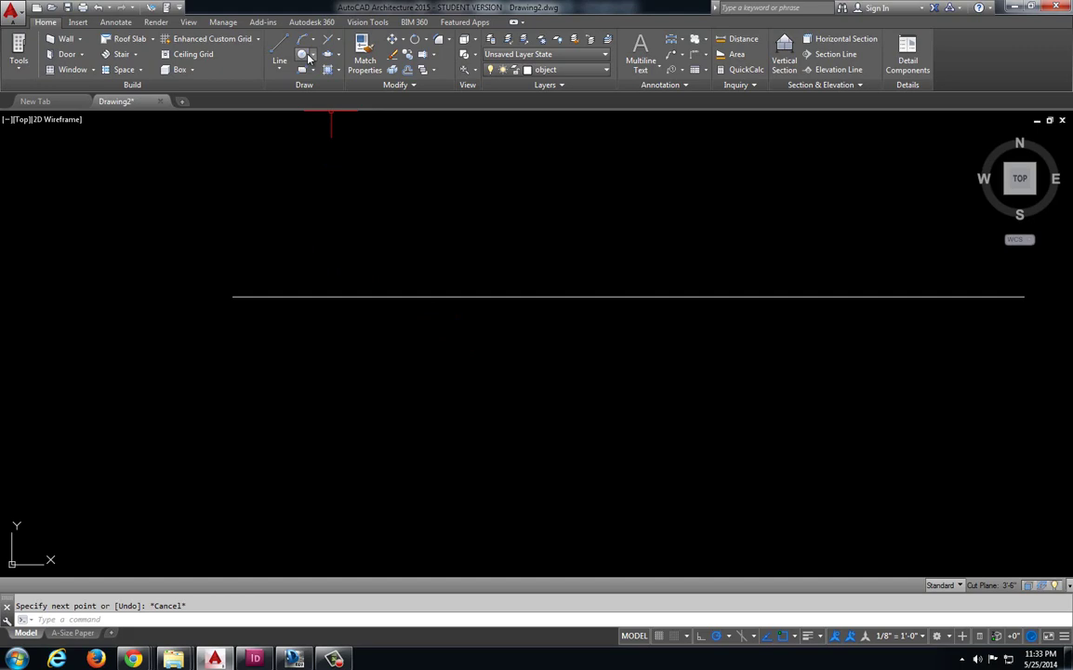
click(303, 54)
click(314, 54)
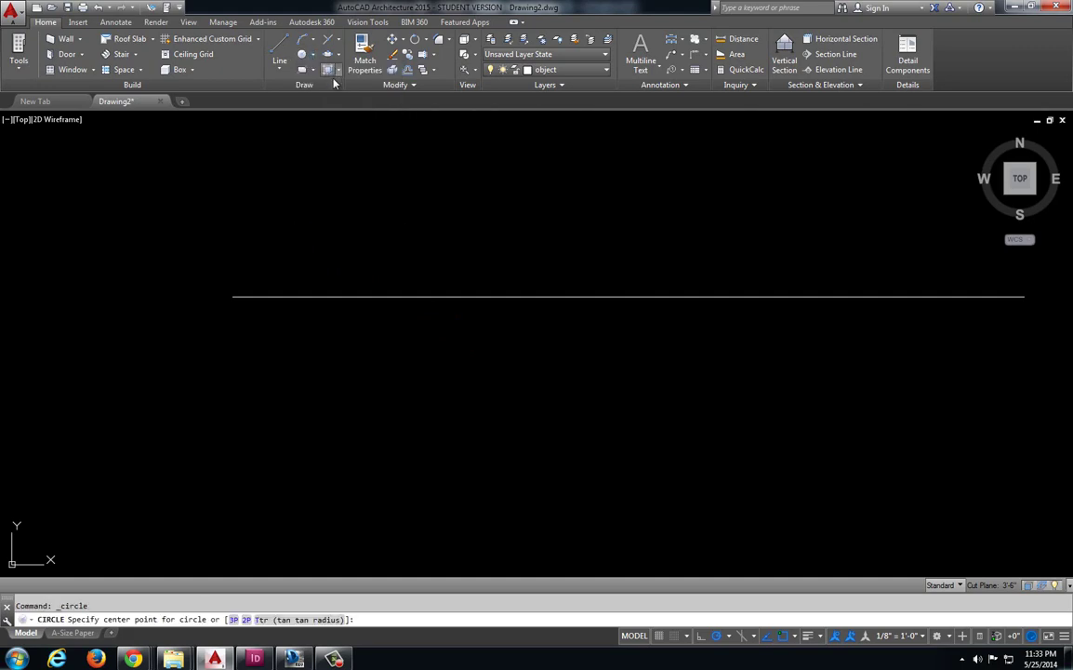
click(233, 297)
text(4)
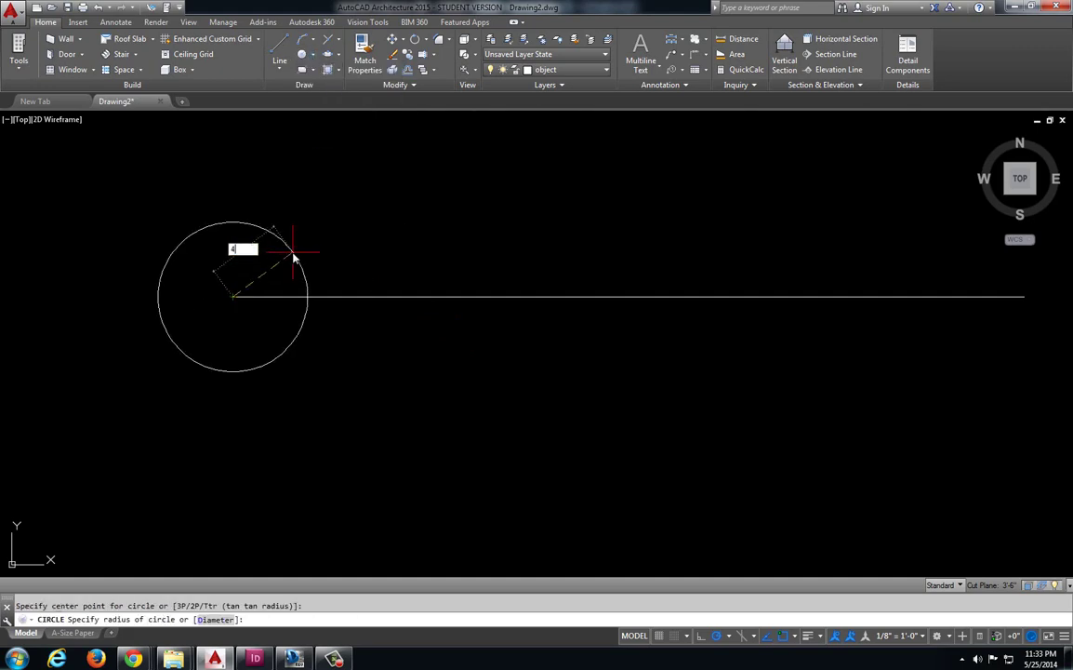
key(Return)
scroll(562, 274, down, 4)
middle_drag(567, 271, 372, 264)
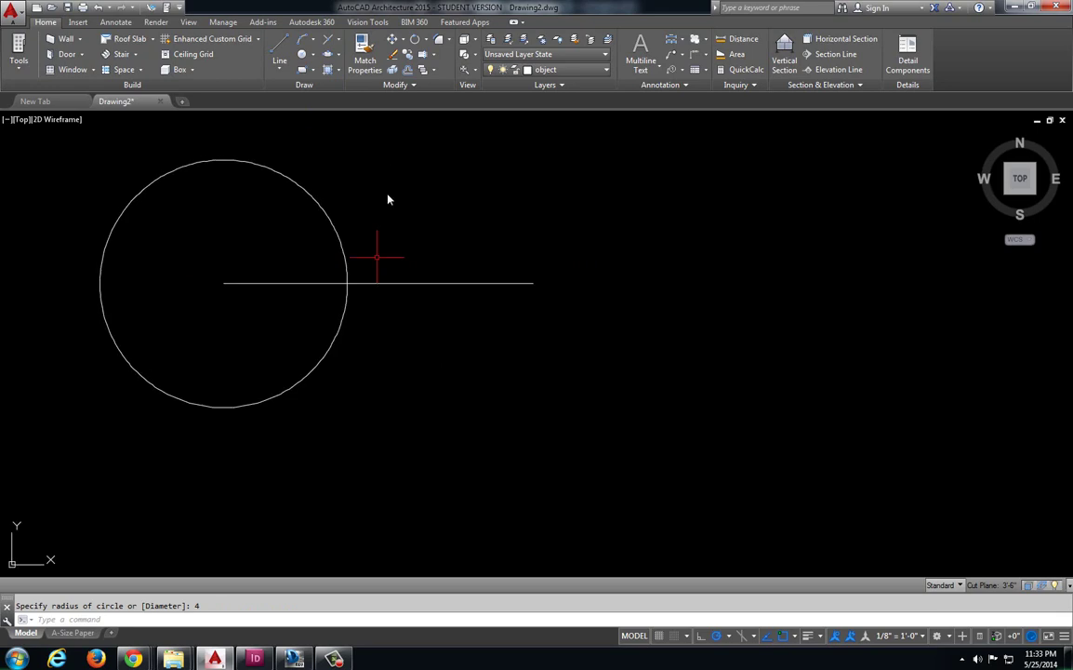
click(302, 54)
click(533, 282)
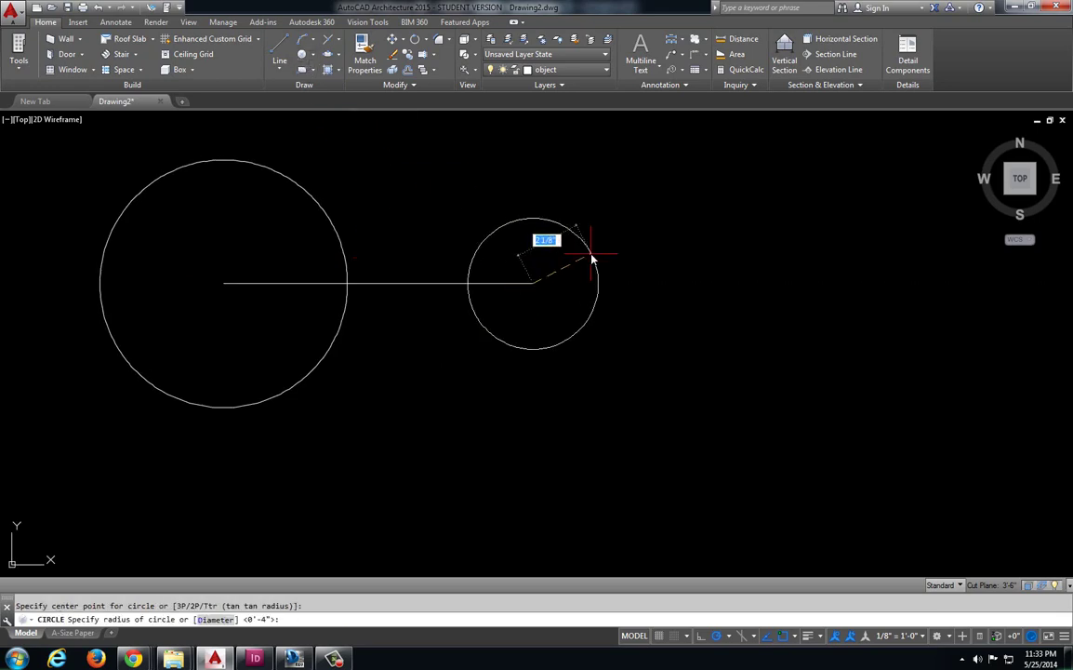
text(4)
key(Return)
middle_drag(365, 180, 407, 209)
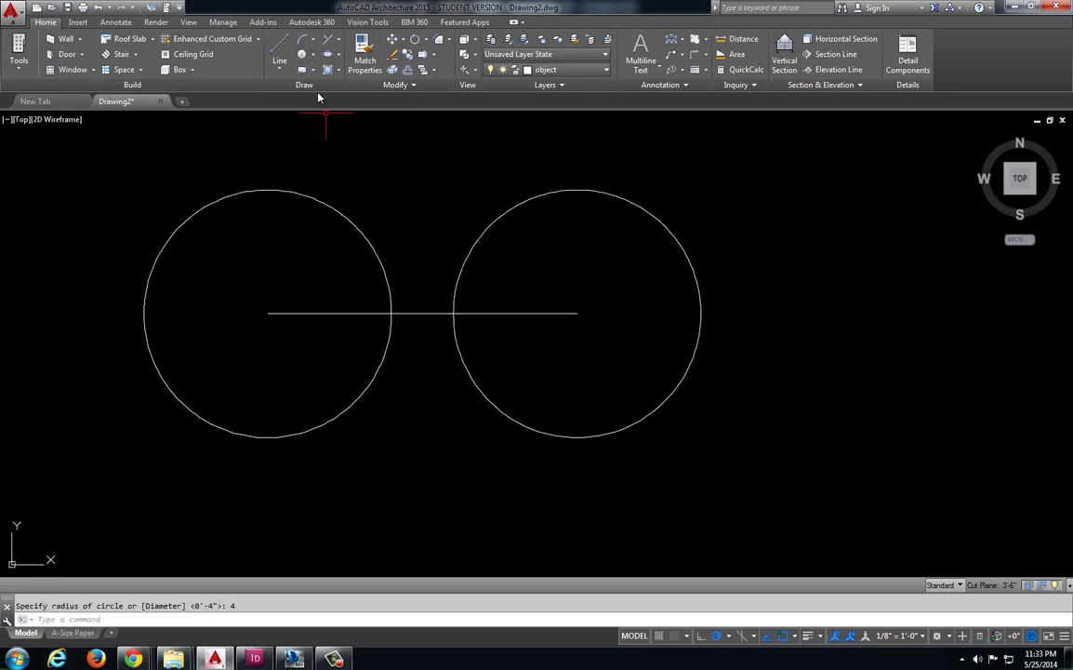
Step: Add a 5.5-diameter circle at each centre, then return to Design Review
click(315, 56)
click(322, 100)
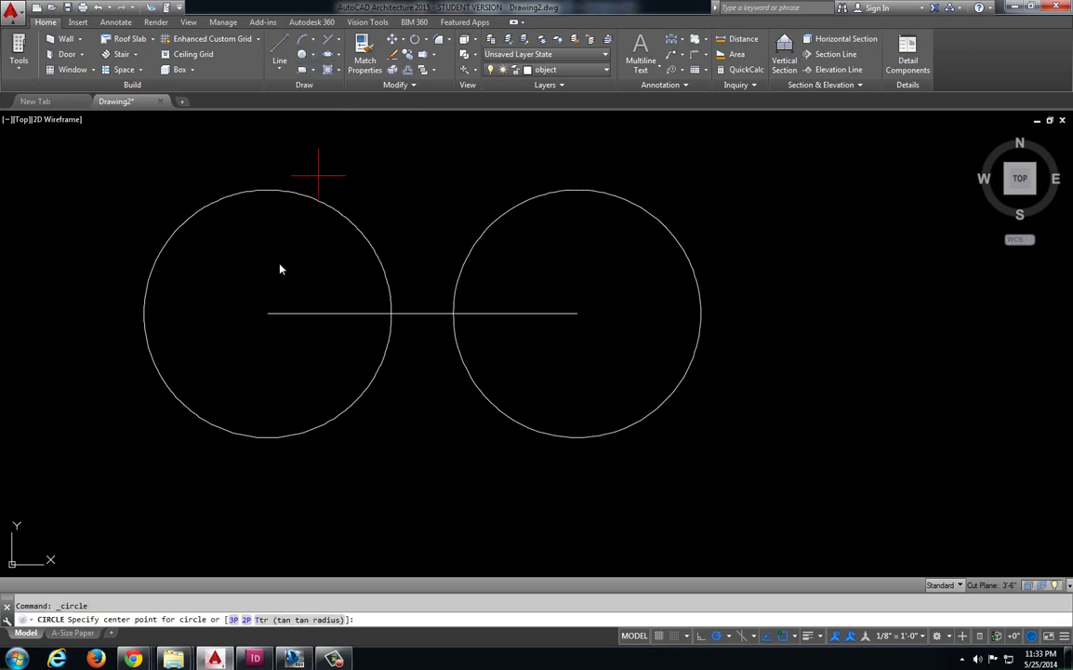
click(267, 313)
text(5)
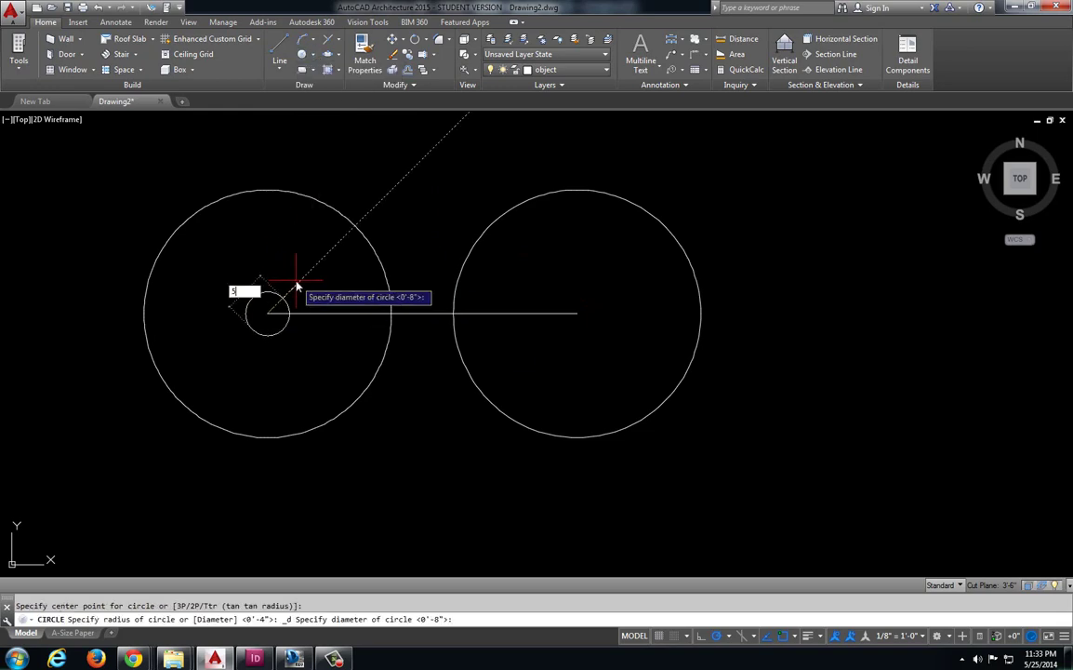
text(.5)
key(Return)
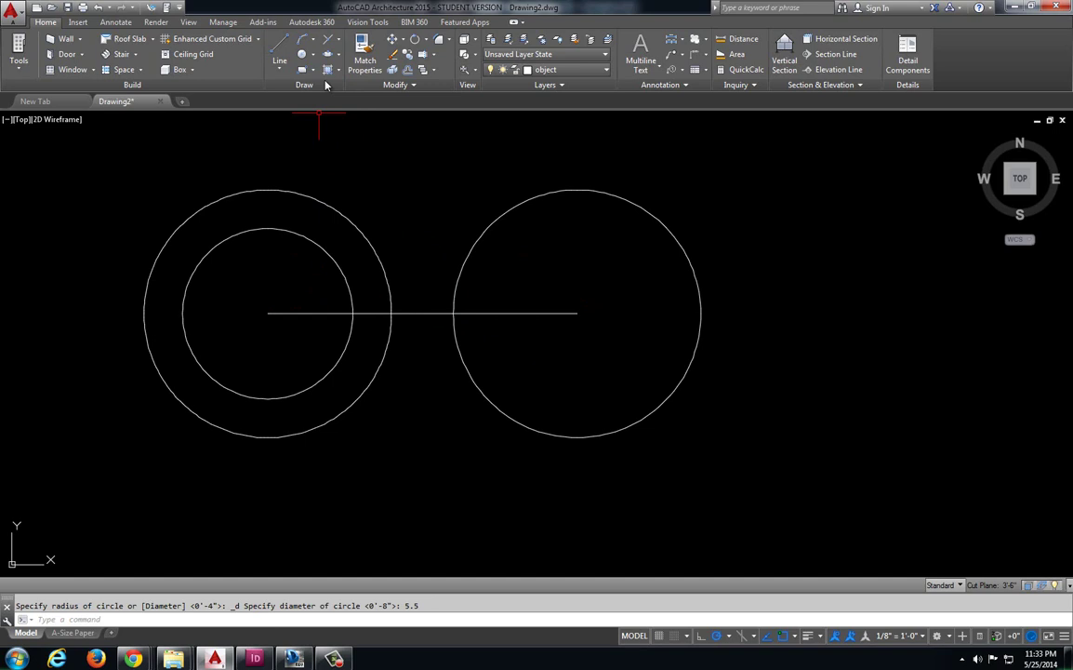
click(314, 55)
click(330, 99)
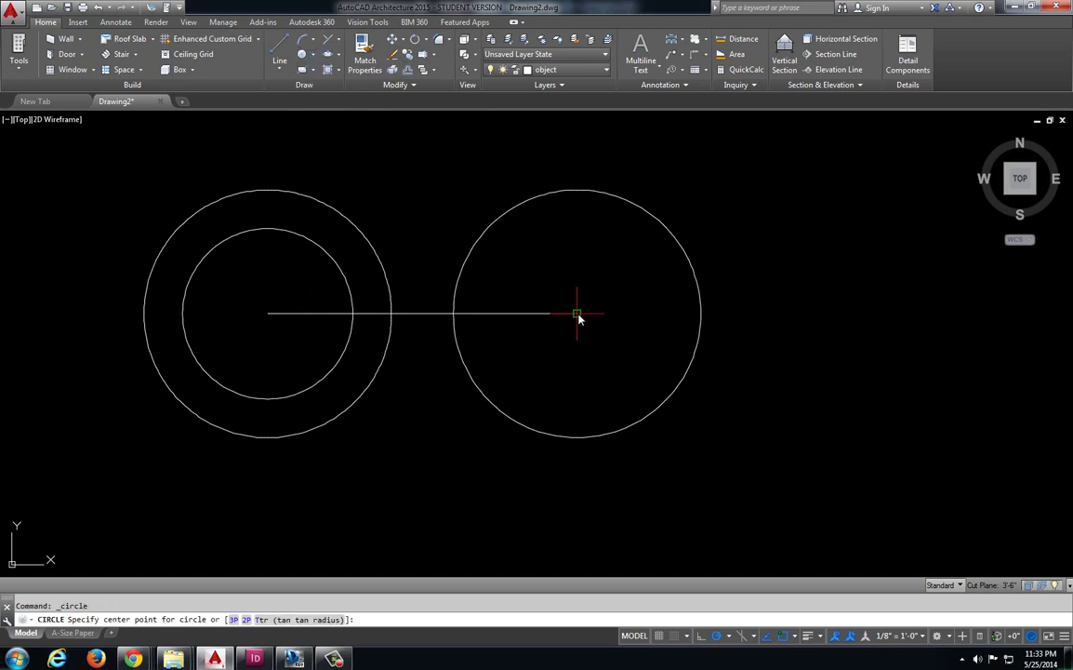
click(576, 314)
text(5.5)
key(Return)
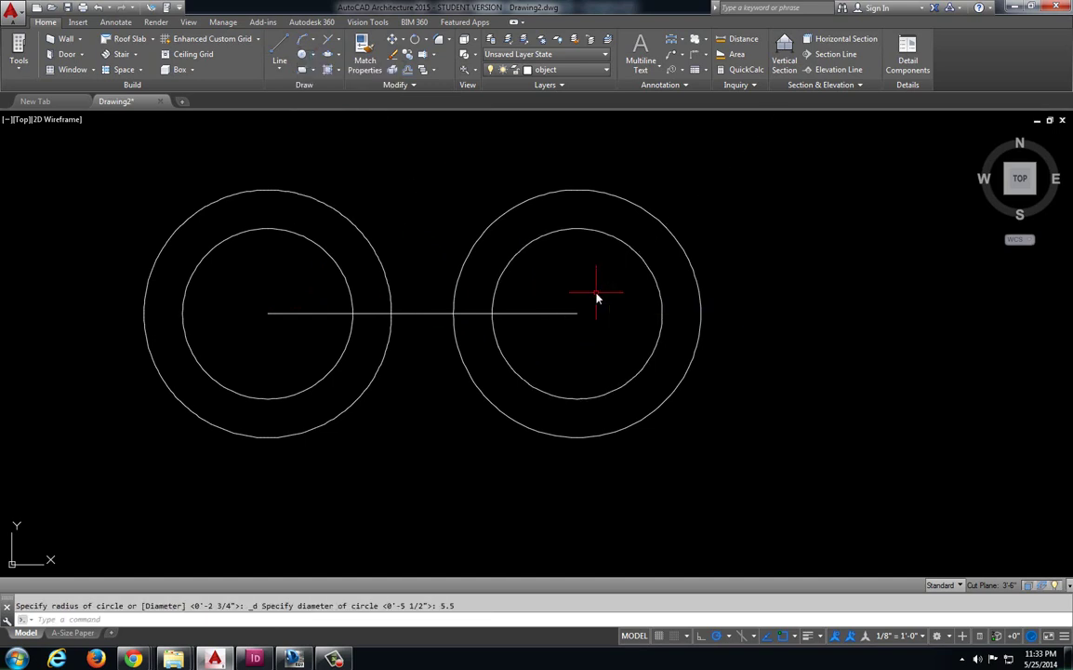
key(alt+Tab)
scroll(517, 254, down, 5)
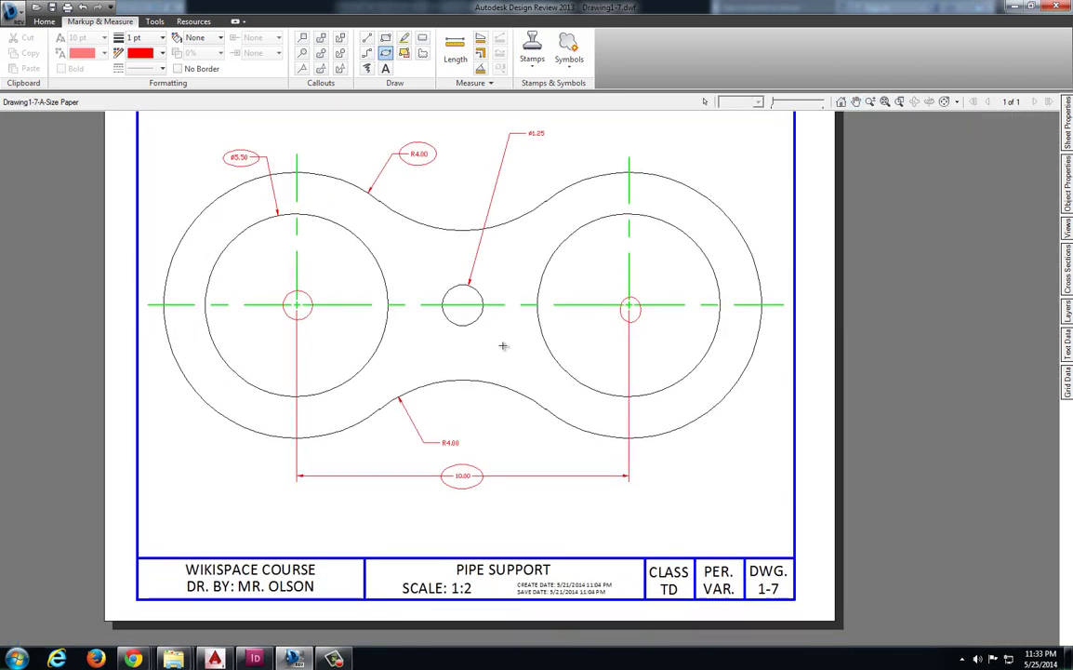
Step: Zoom the sheet to read the R4.00 and 10.00 dimensions, ring the lower R4.00, return to AutoCAD
scroll(460, 307, up, 1)
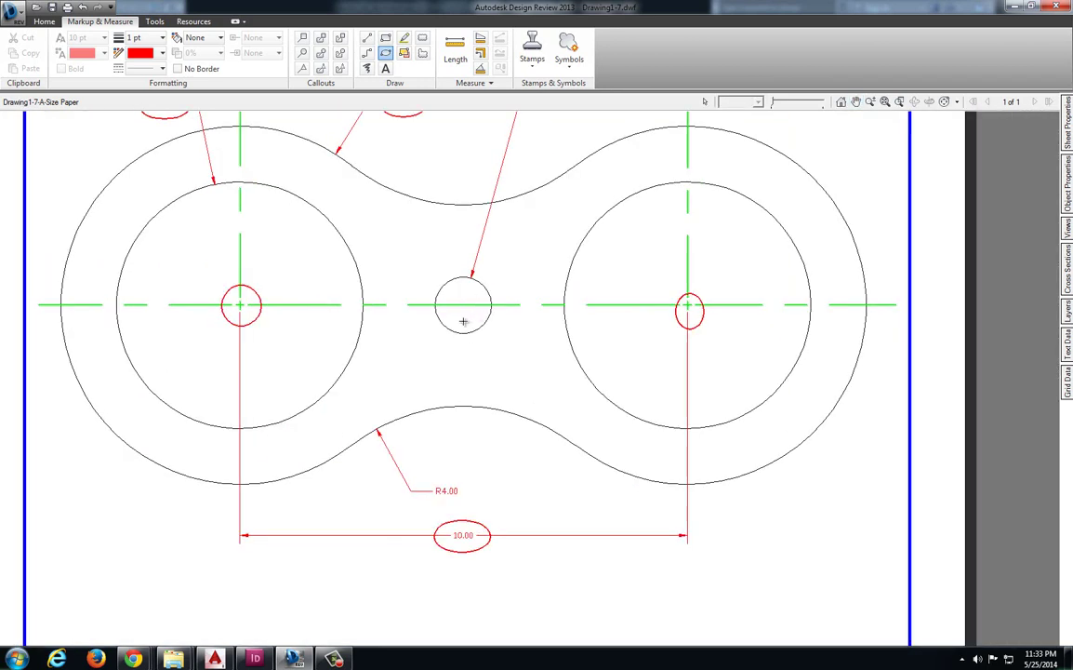
middle_drag(453, 490, 456, 370)
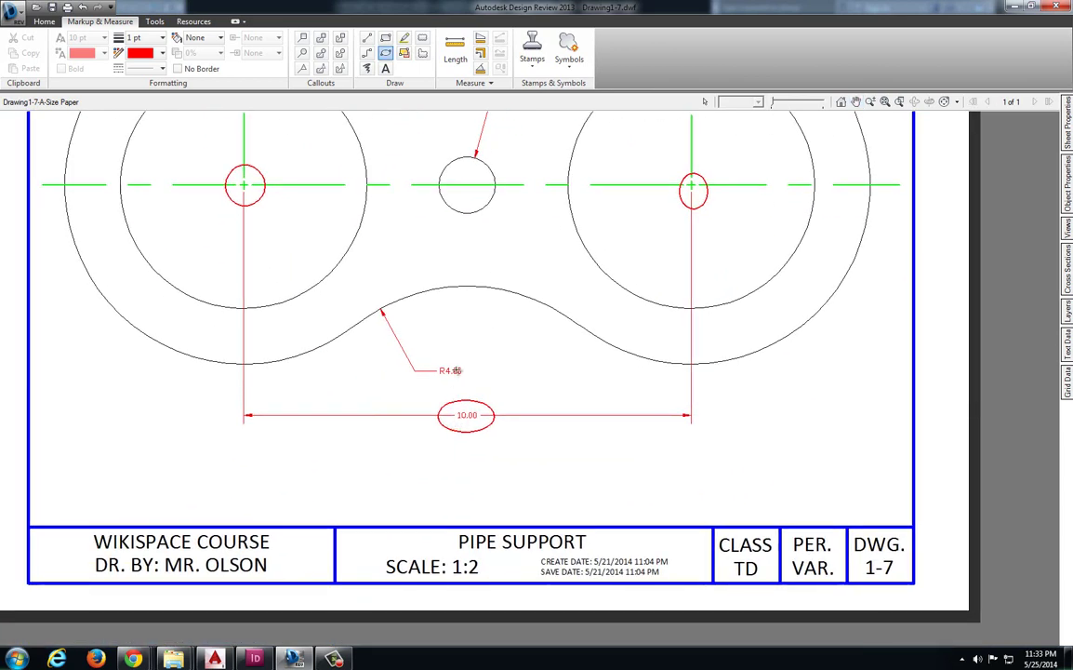
scroll(456, 370, up, 1)
drag(405, 352, 483, 394)
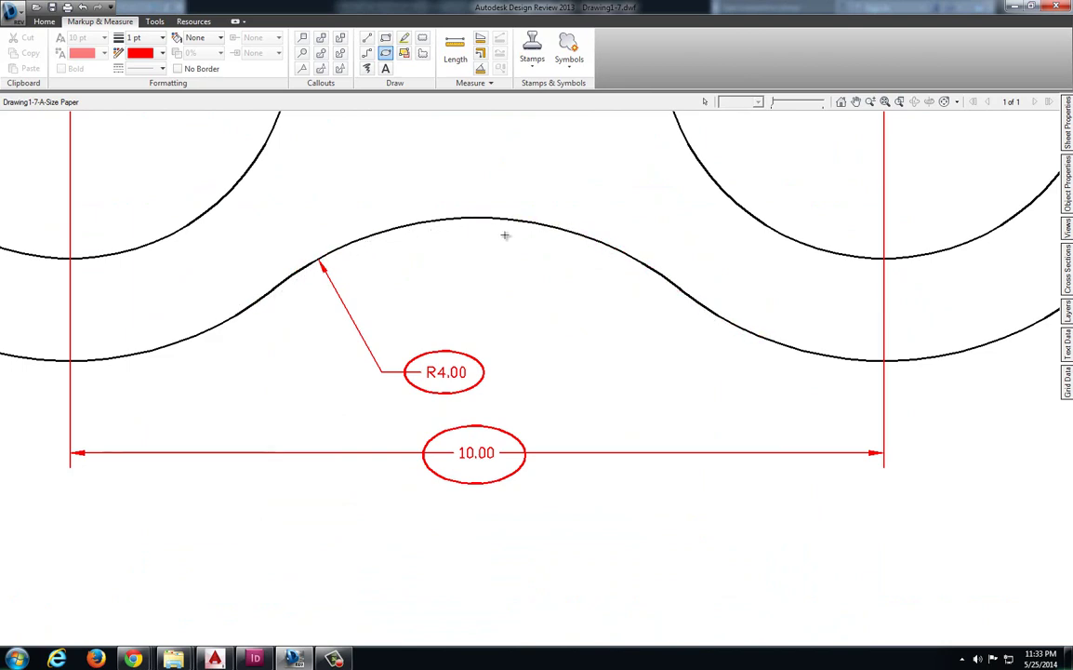
scroll(269, 274, down, 4)
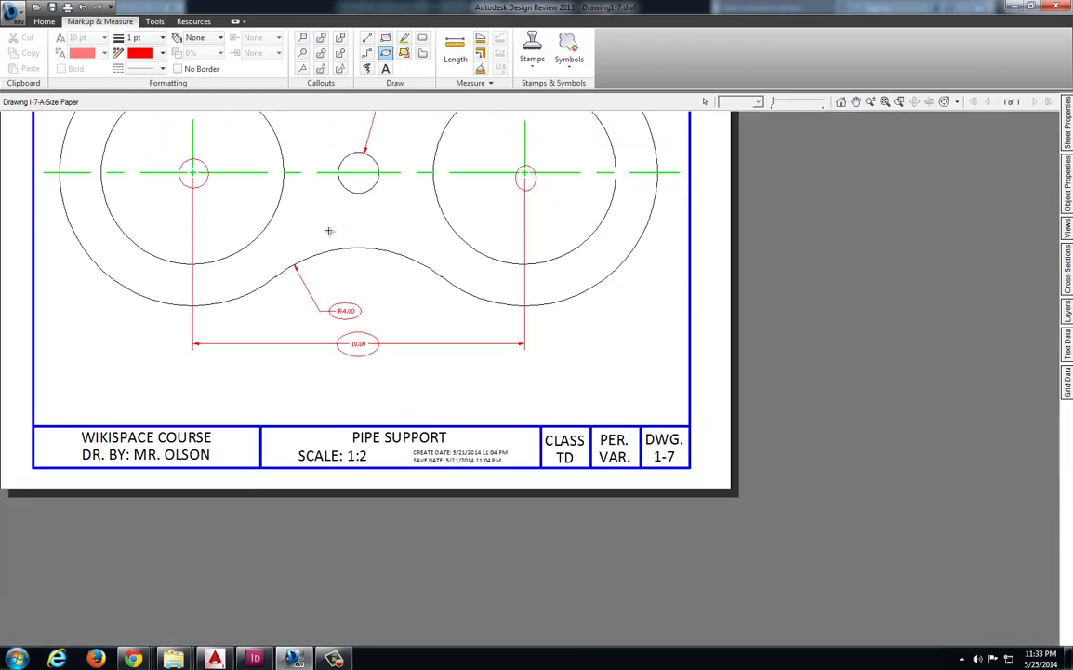
scroll(337, 251, up, 2)
scroll(332, 219, down, 1)
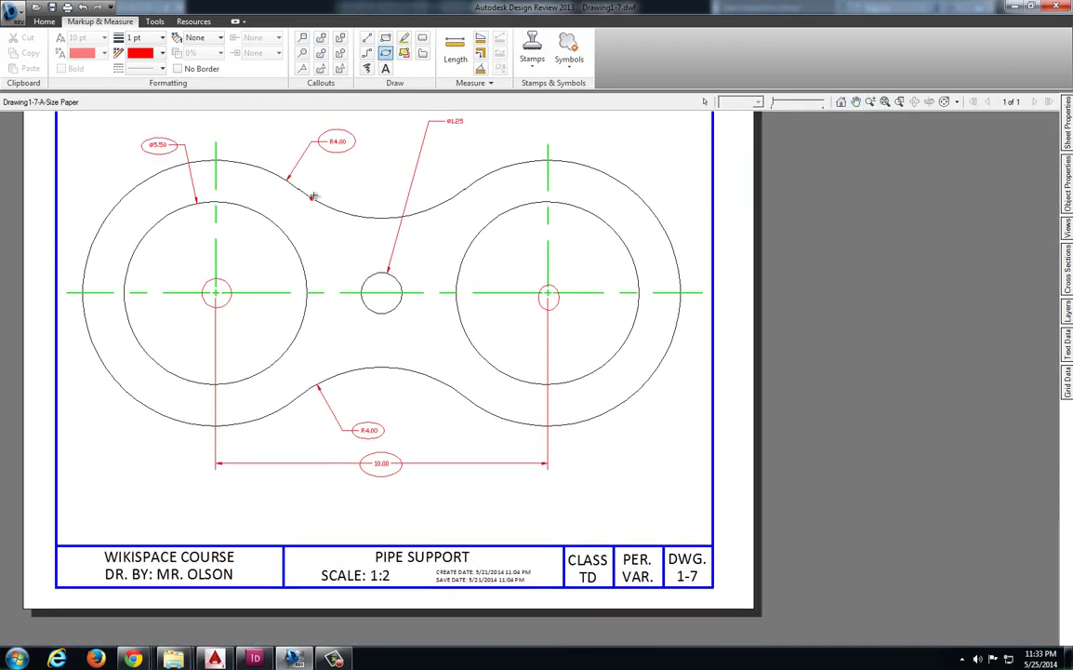
key(alt+Tab)
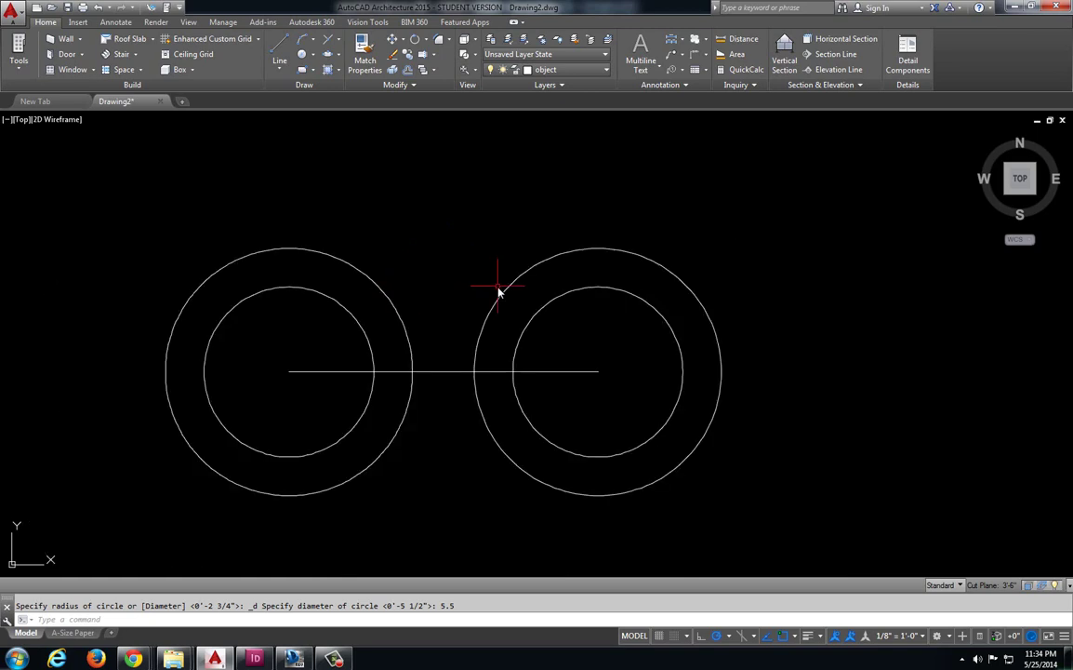
Step: Offset both outer circles outward by 4 to create two larger circles
key(Escape)
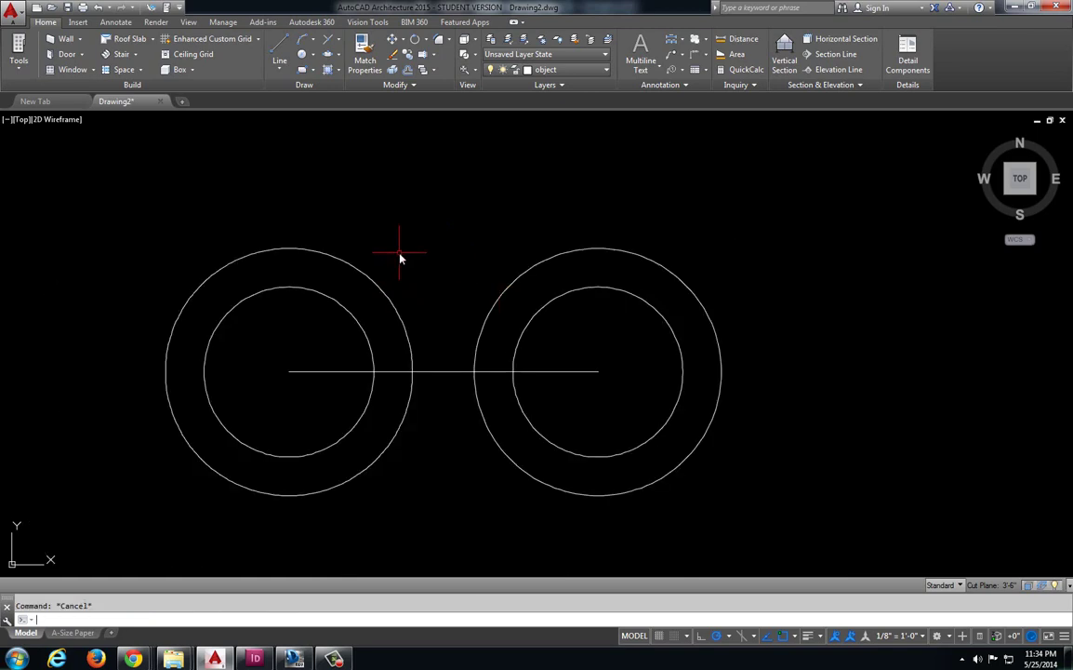
text(offs)
key(Return)
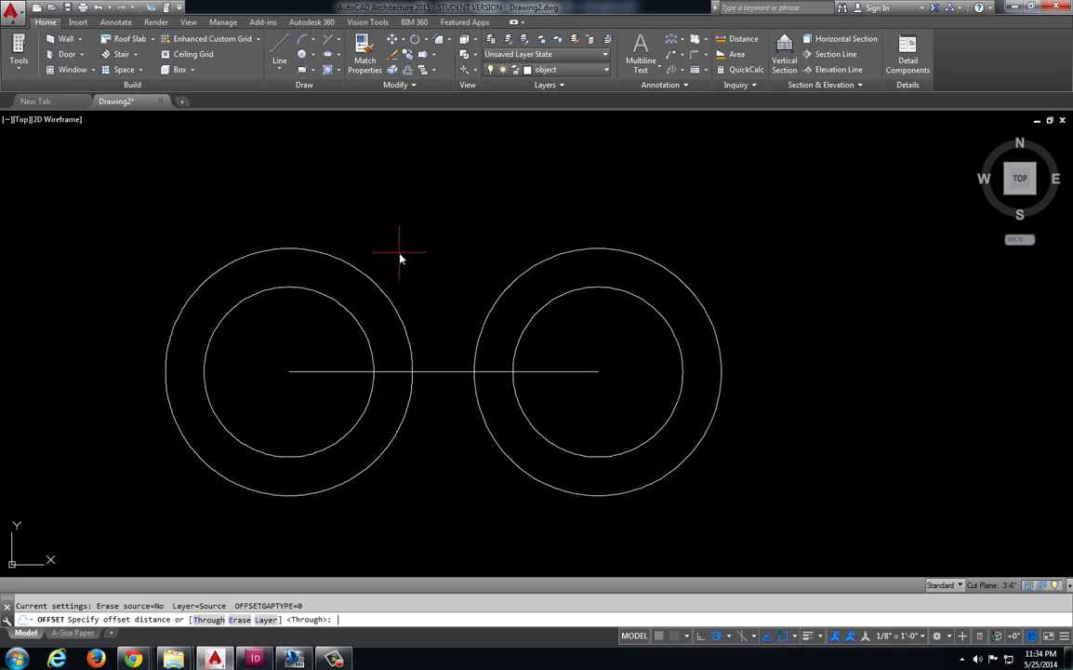
key(Return)
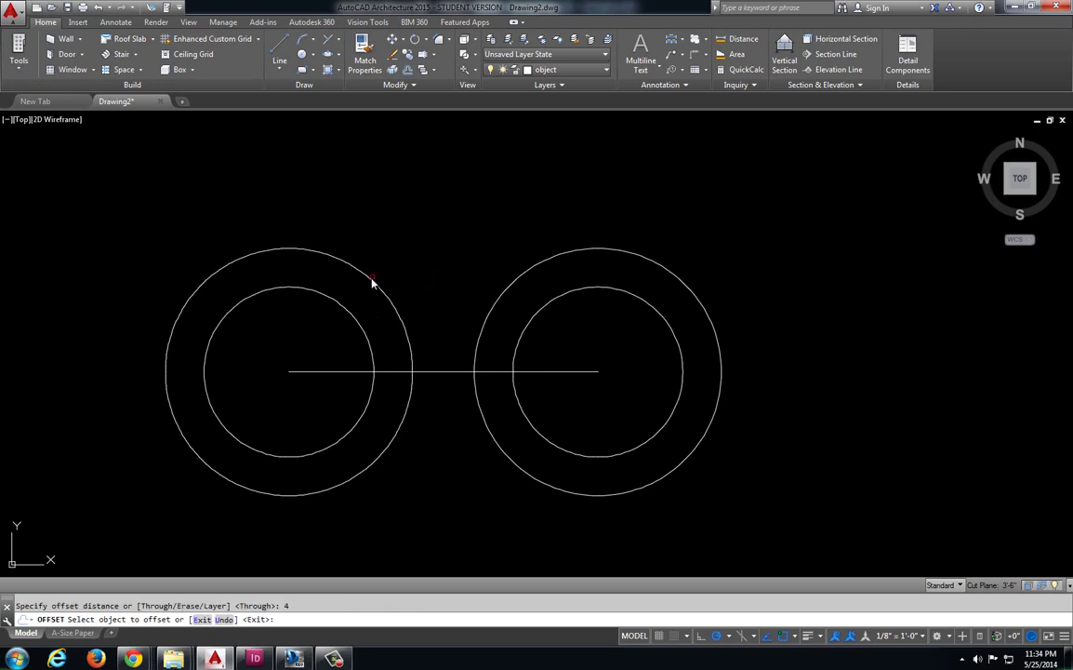
click(371, 280)
click(544, 267)
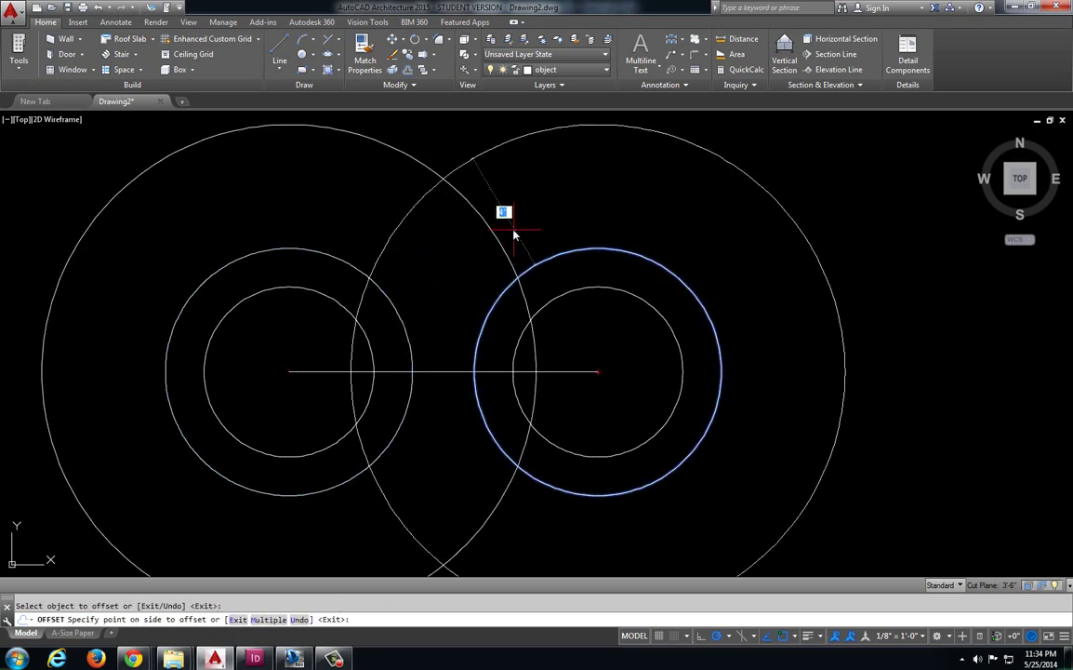
click(489, 233)
key(Escape)
Step: Move the two large circles onto the Construction Line layer
click(465, 159)
click(424, 212)
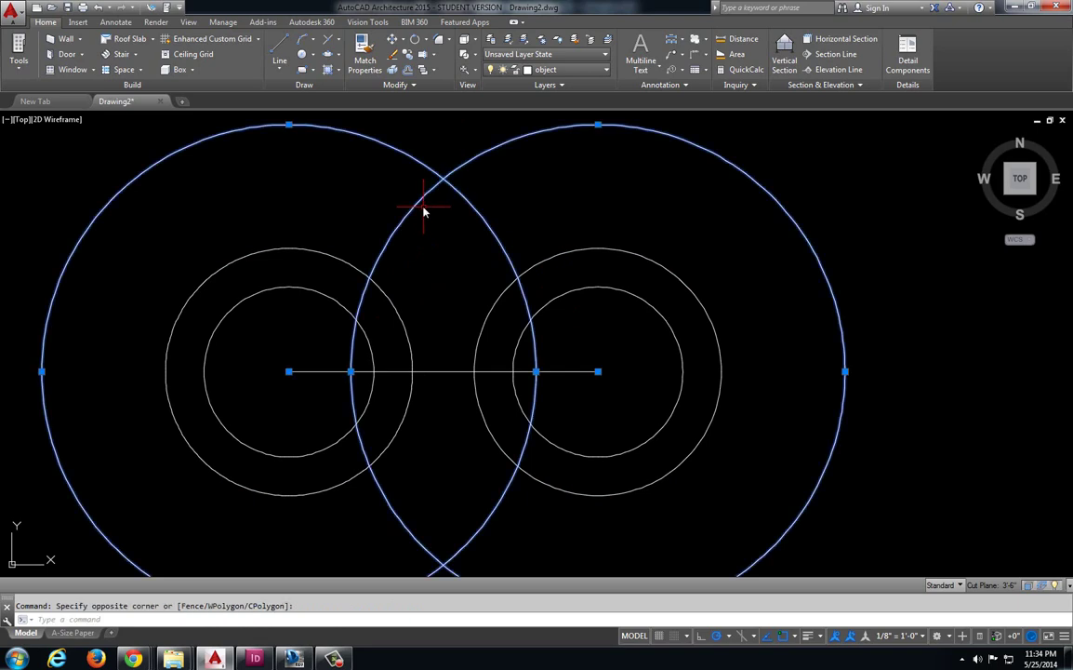
click(548, 70)
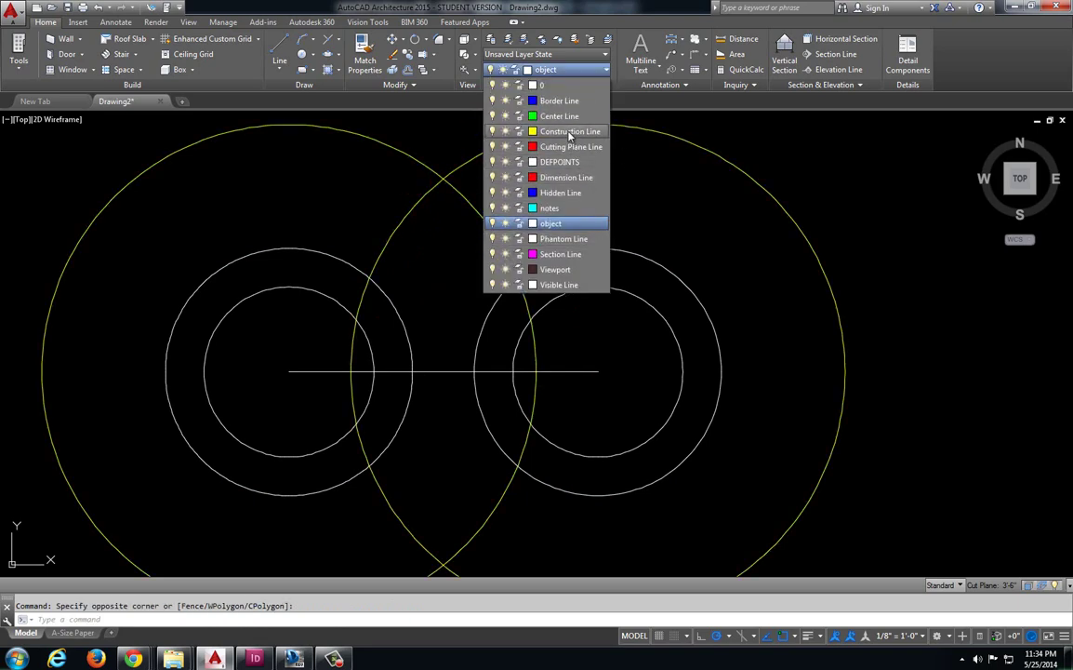
click(569, 131)
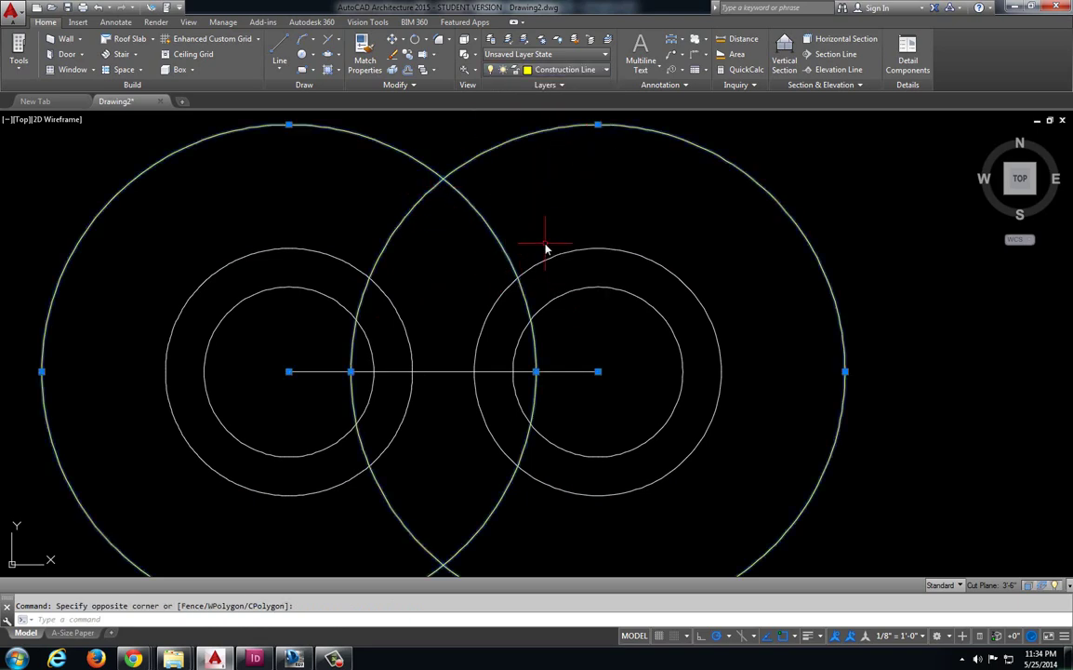
key(Escape)
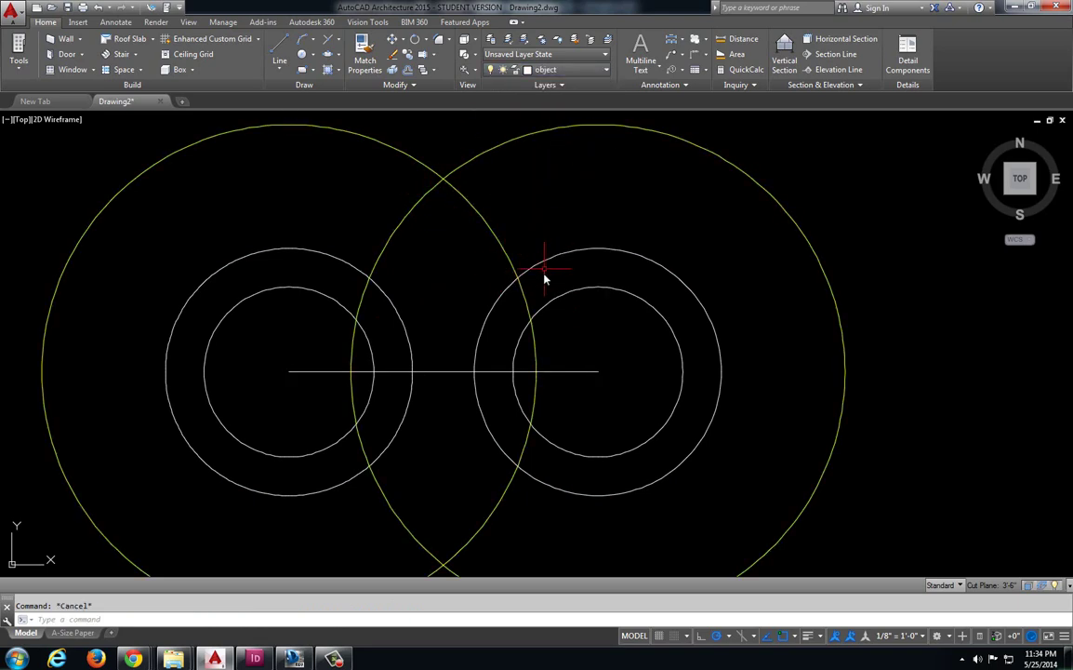
click(558, 70)
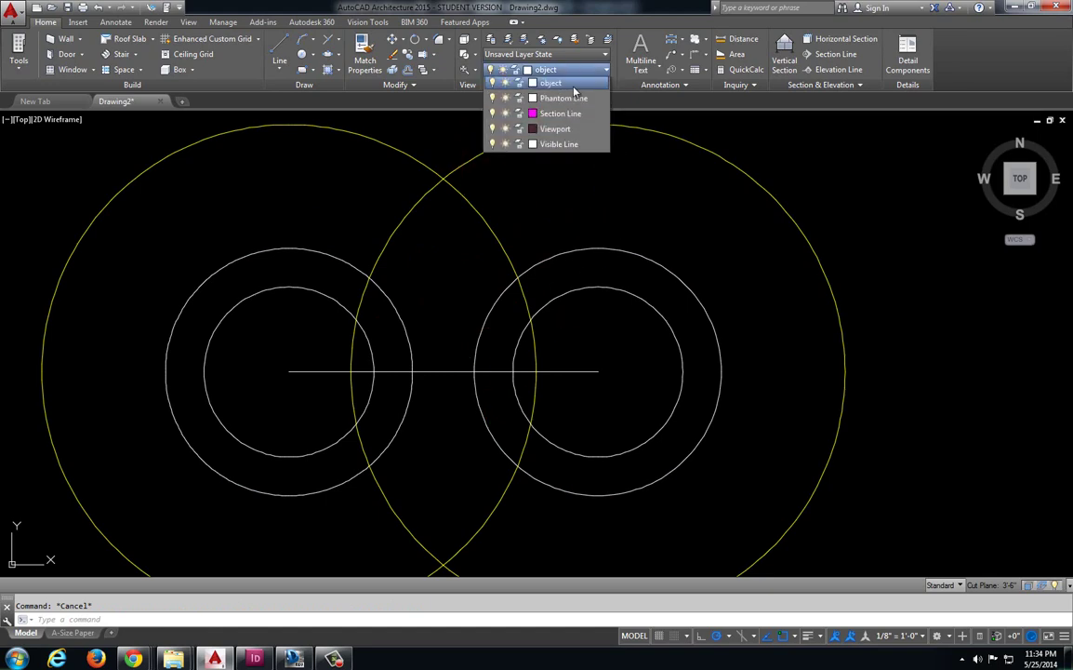
click(463, 209)
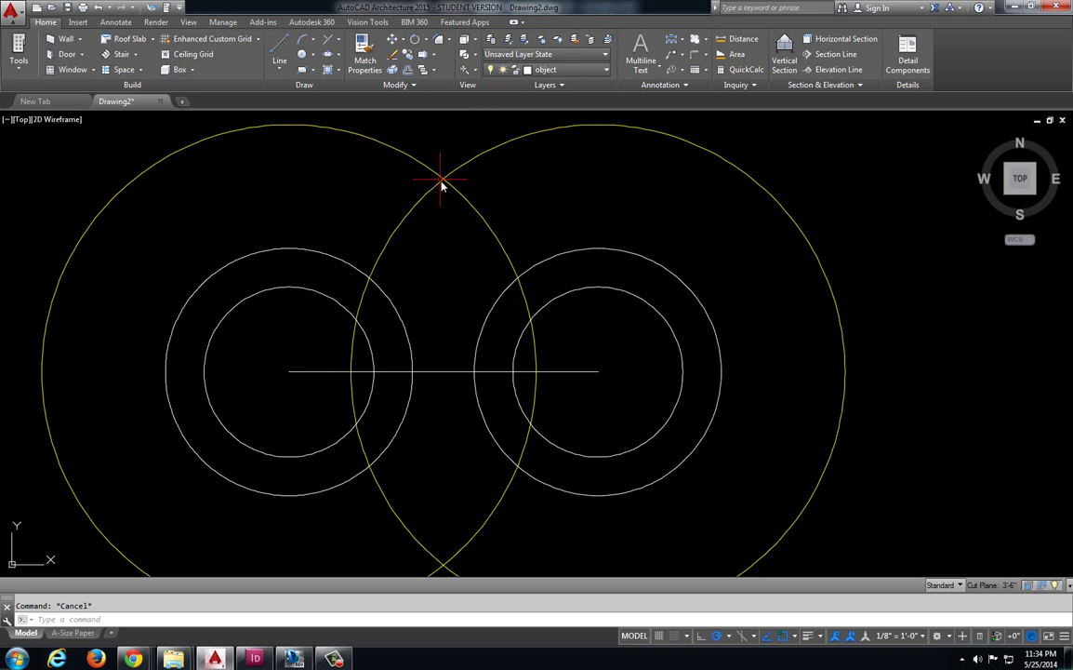
Step: Draw a radius-4 circle centred where the construction circles cross at the top
click(312, 54)
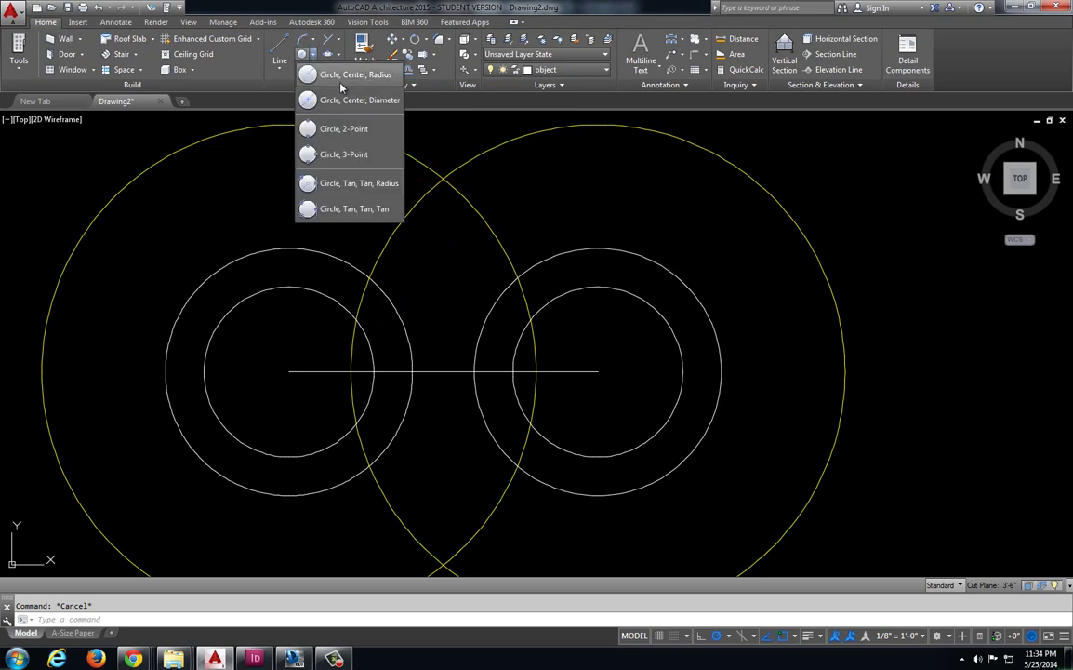
click(337, 76)
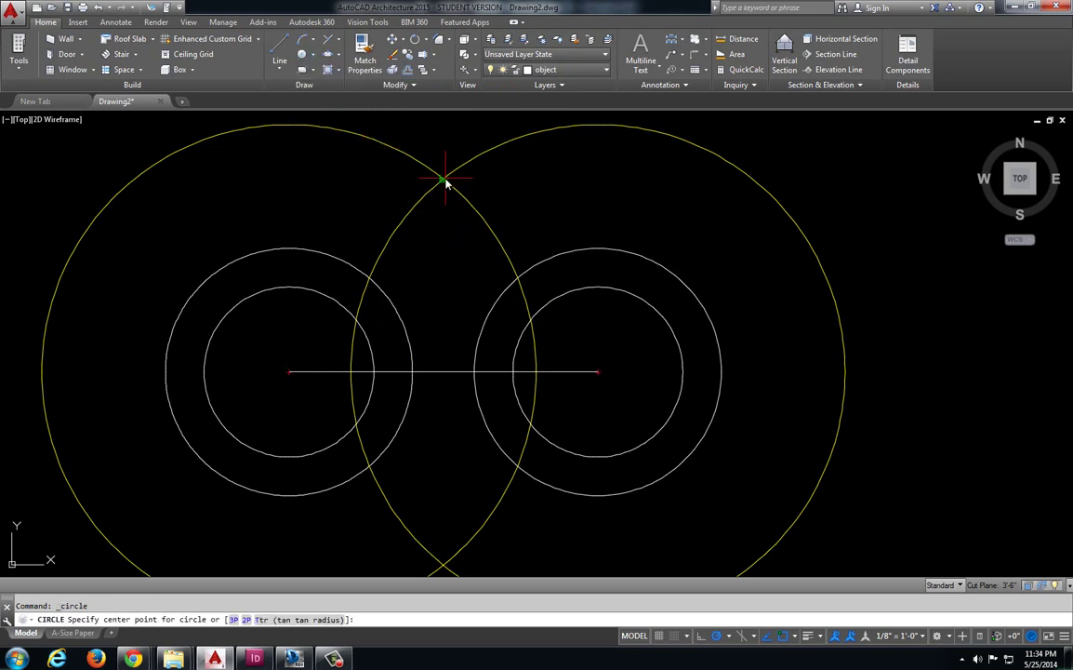
click(445, 180)
text(4)
key(Return)
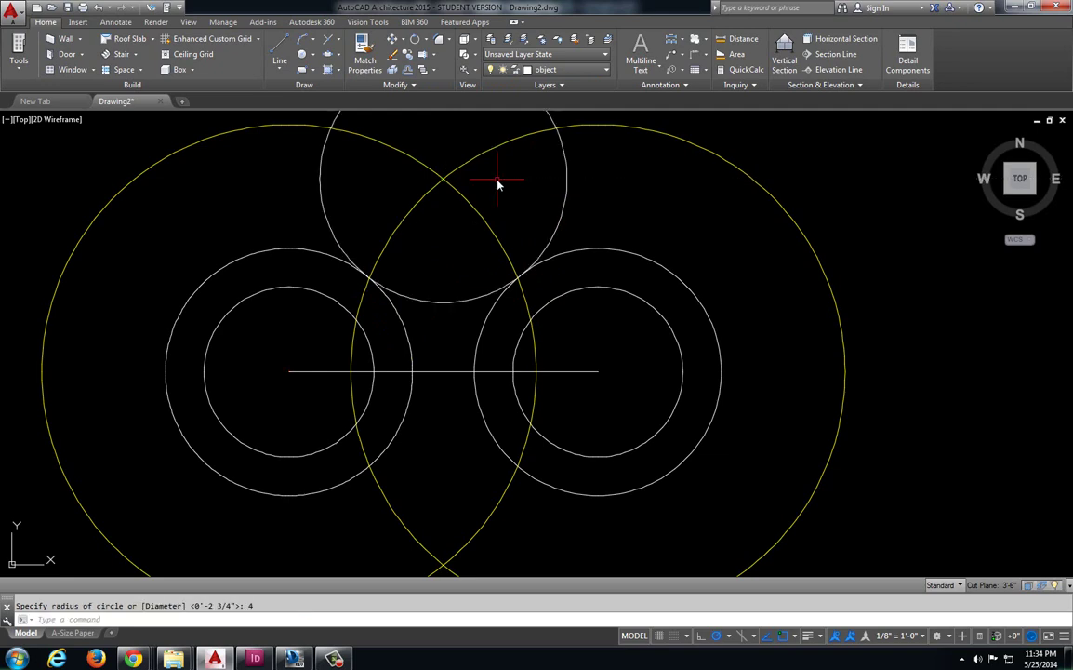
scroll(509, 212, down, 1)
middle_drag(509, 212, 481, 243)
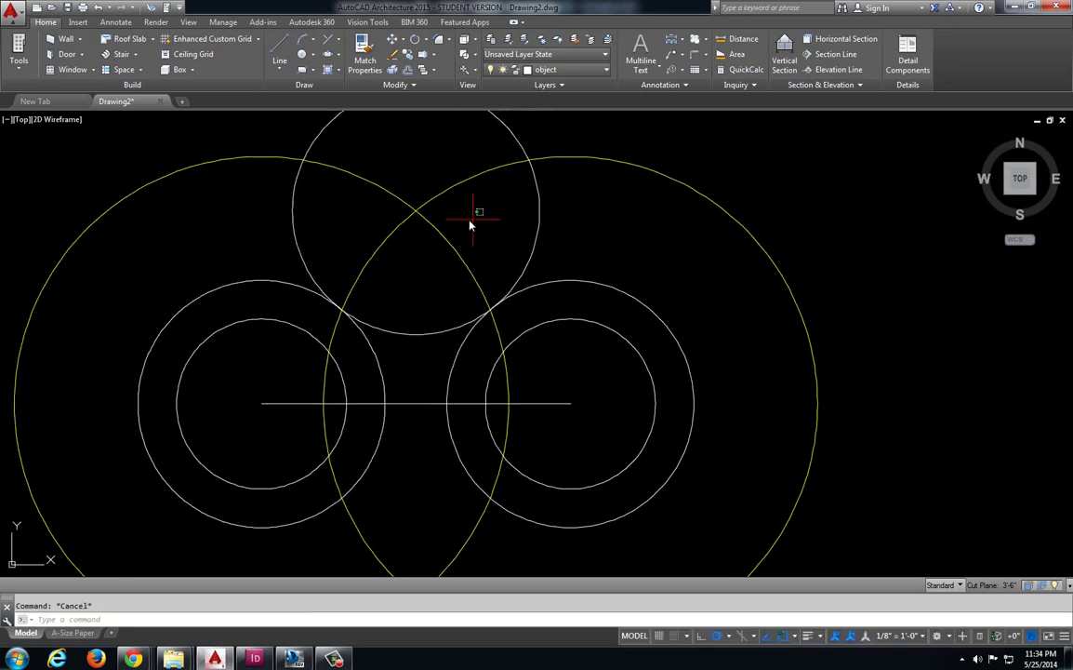
Step: Delete the two construction circles and trim the radius-4 circle to the connecting arc
click(426, 216)
click(395, 200)
key(Delete)
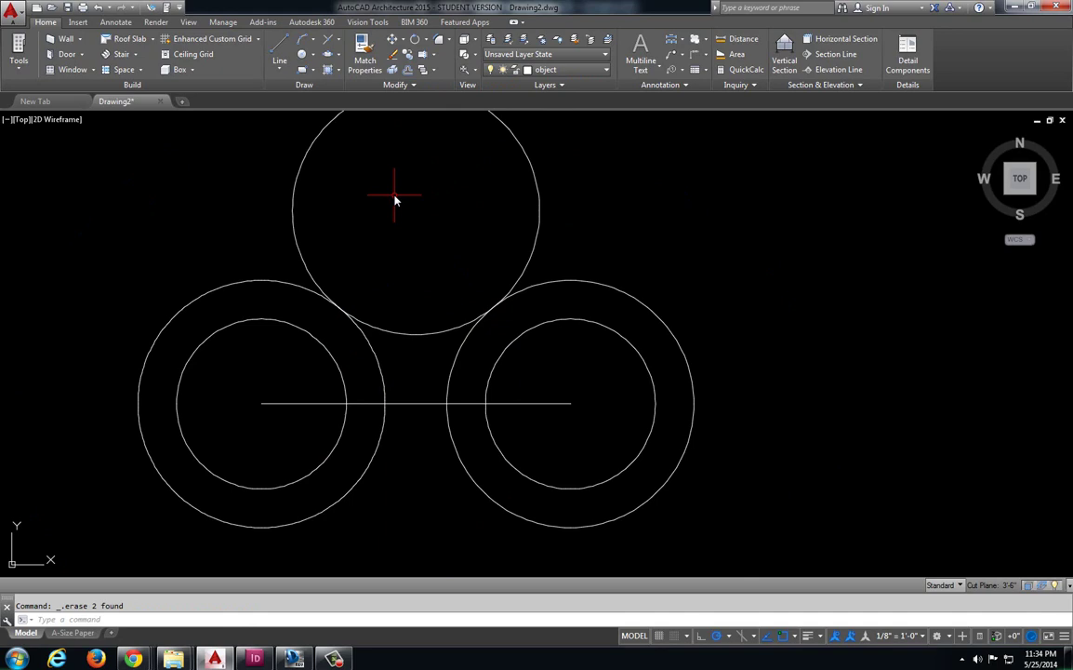
middle_drag(398, 200, 368, 228)
text(trim)
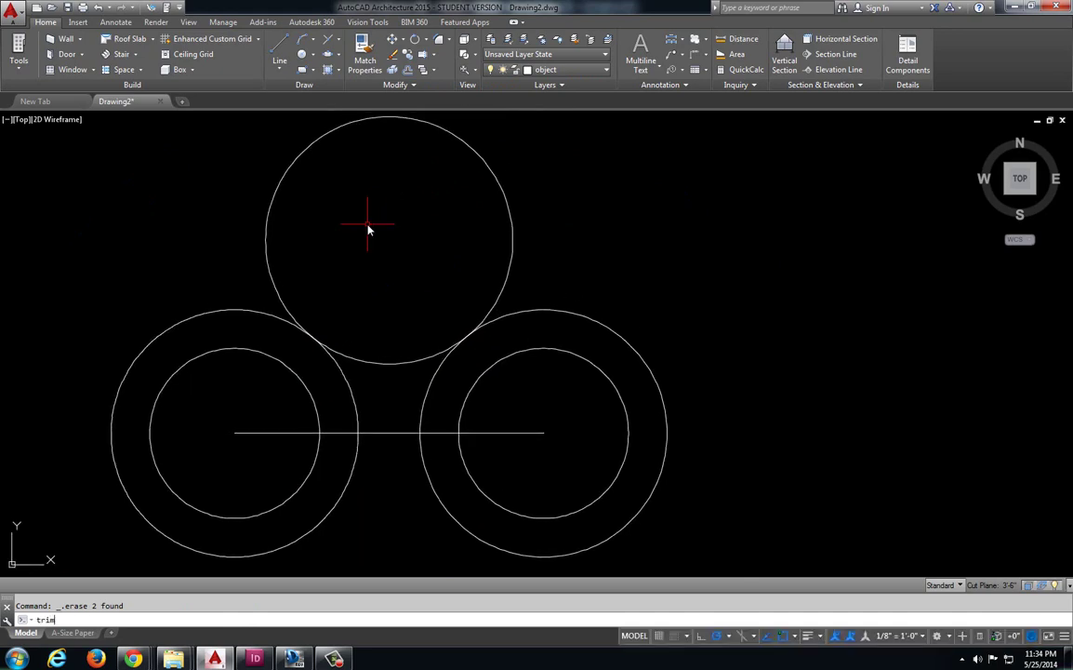
key(Return)
key(Return)
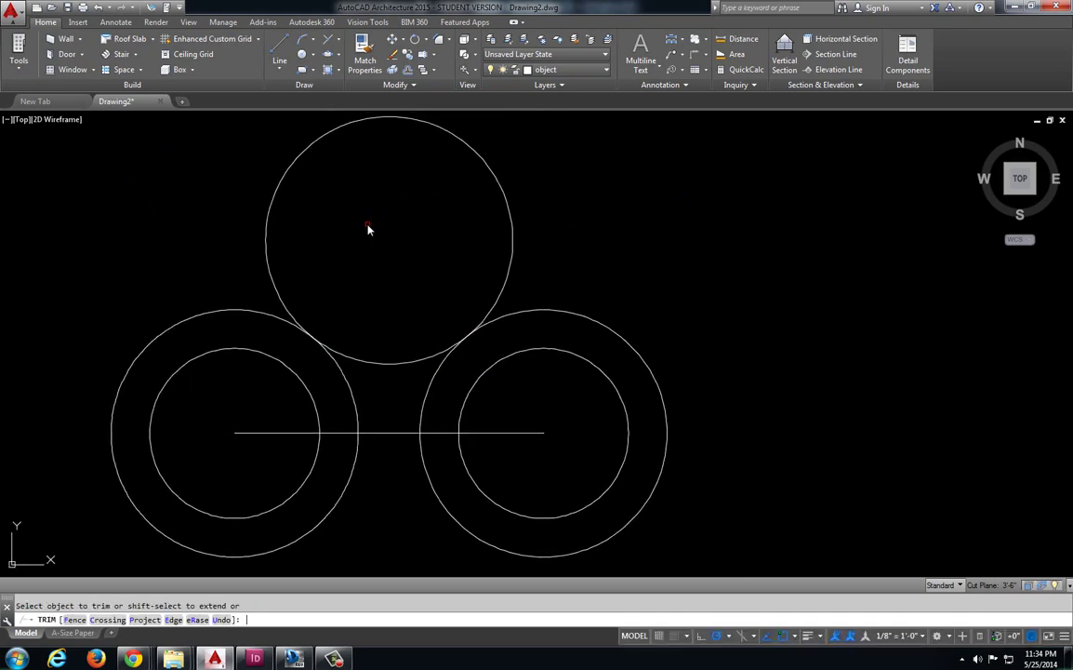
click(269, 238)
middle_drag(397, 265, 398, 224)
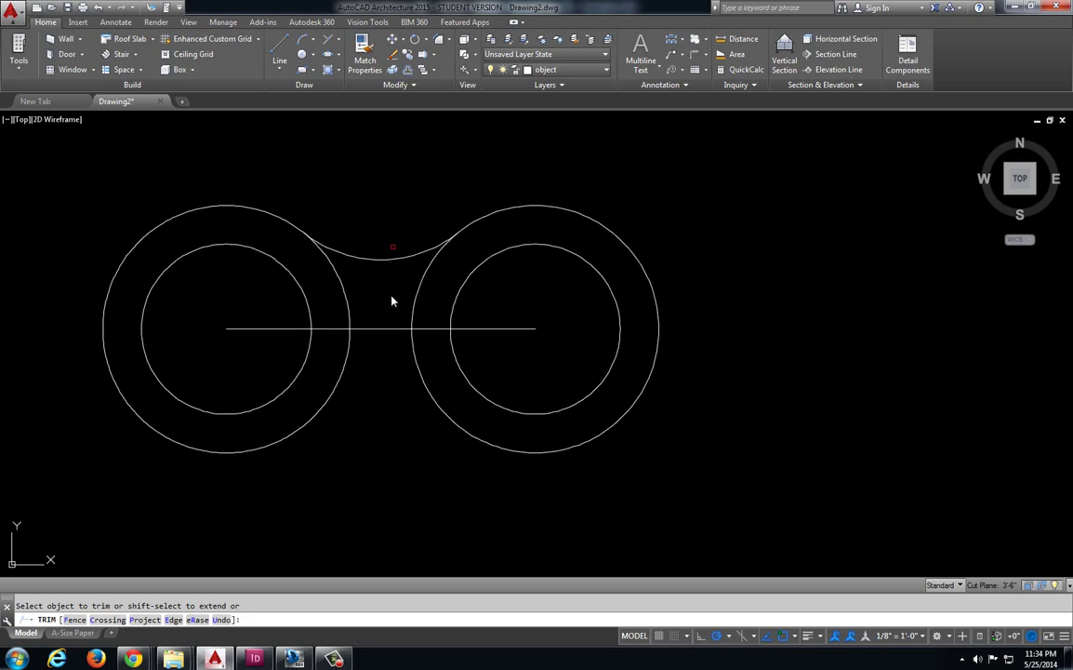
Step: Mirror the connecting arc about the horizontal line, keeping the original
key(Escape)
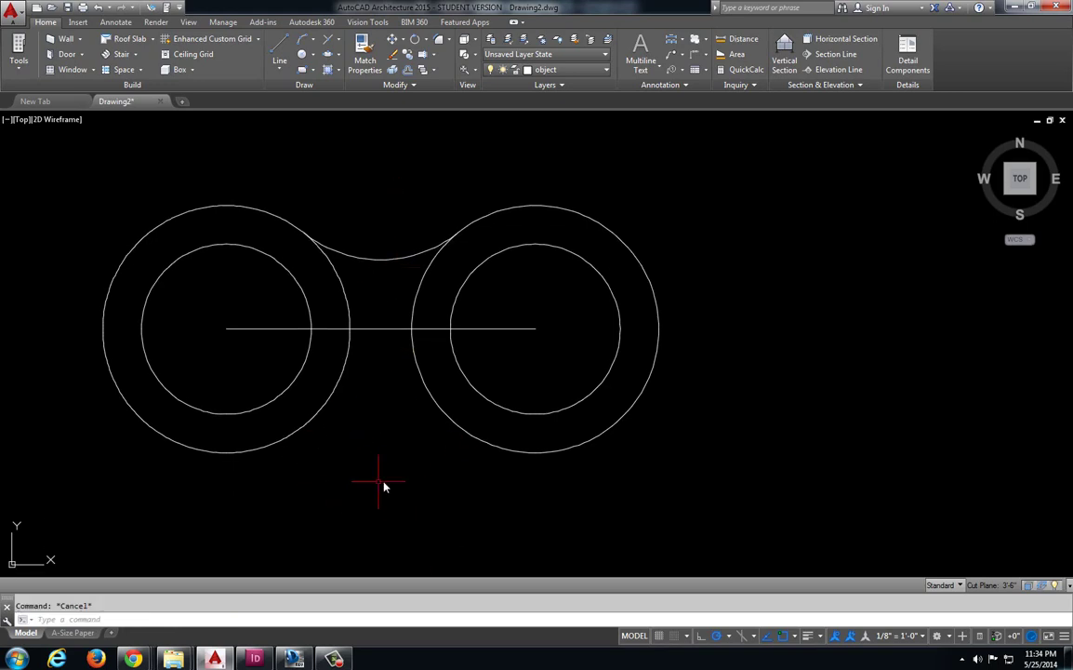
click(380, 260)
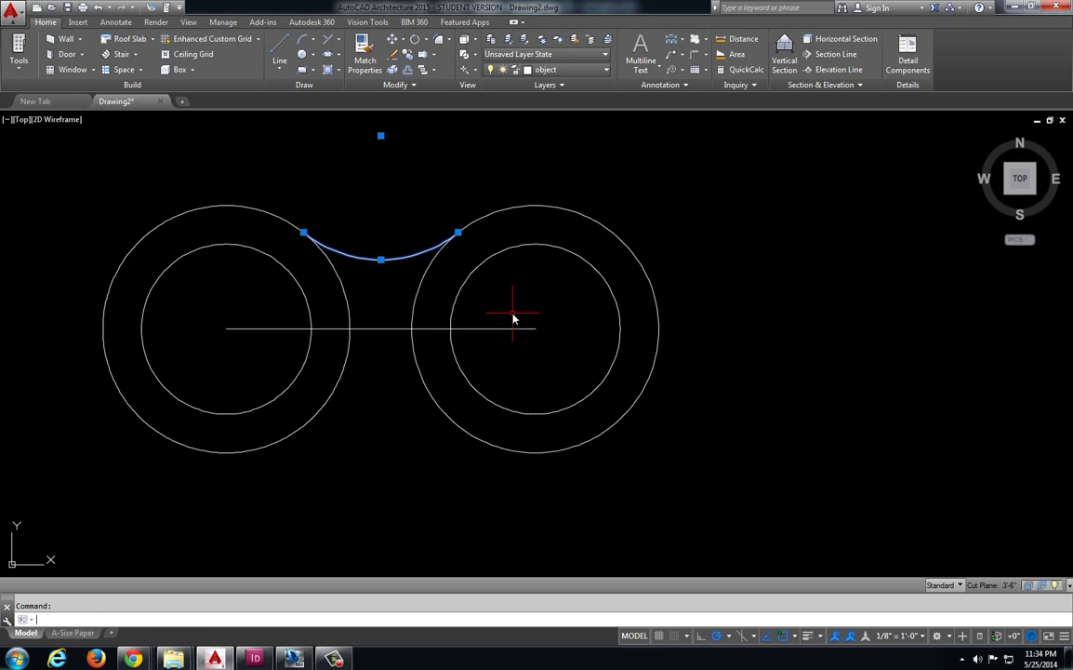
key(Return)
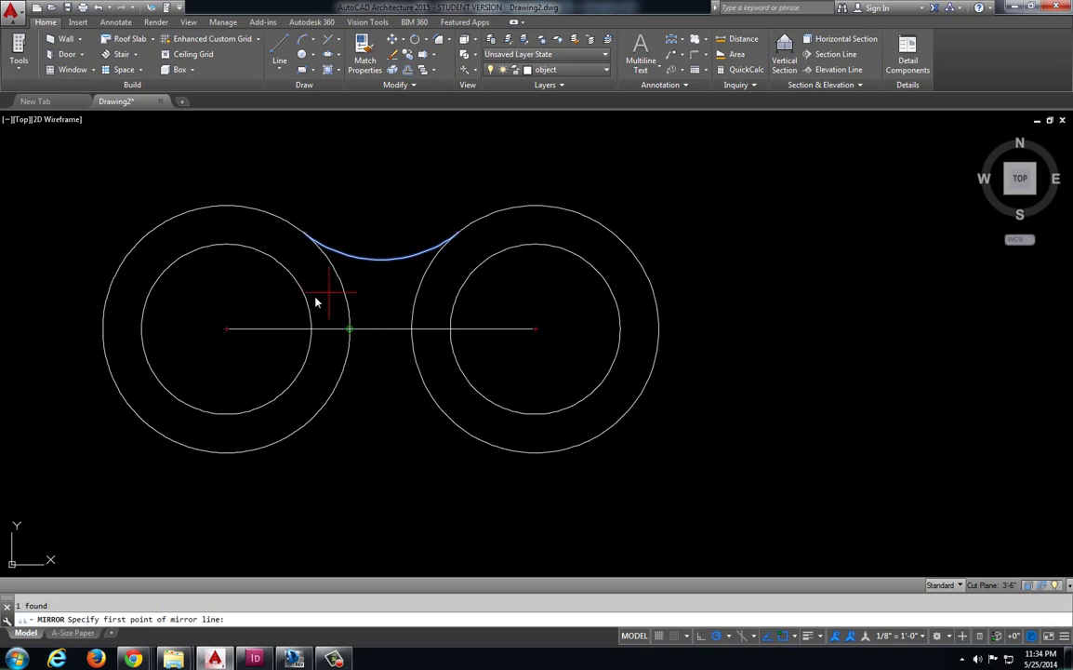
click(227, 328)
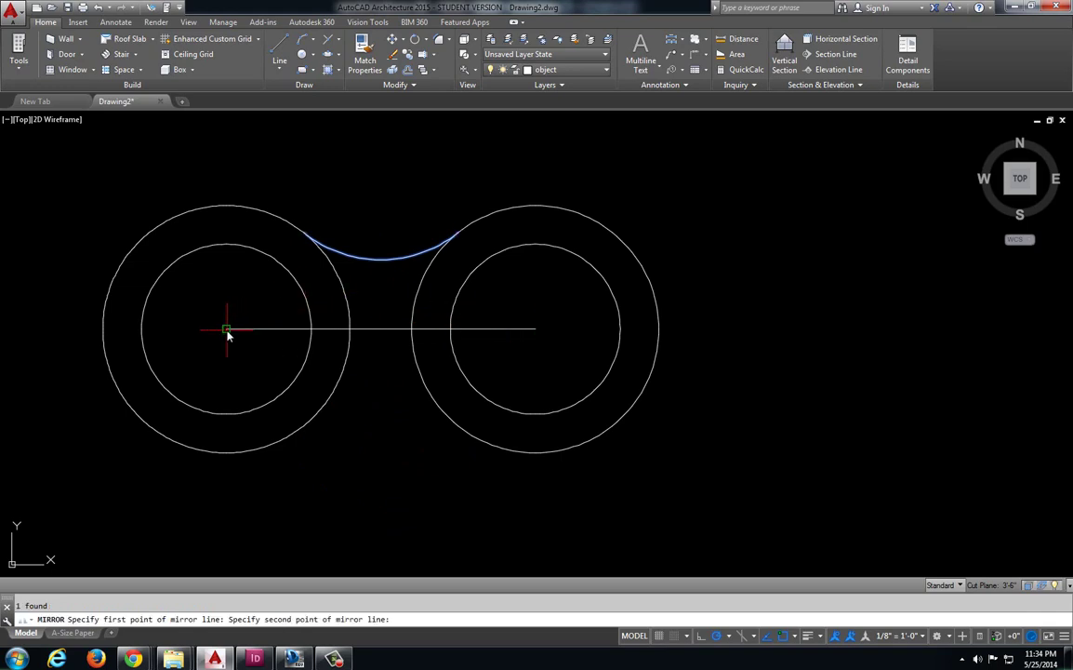
click(536, 328)
key(Return)
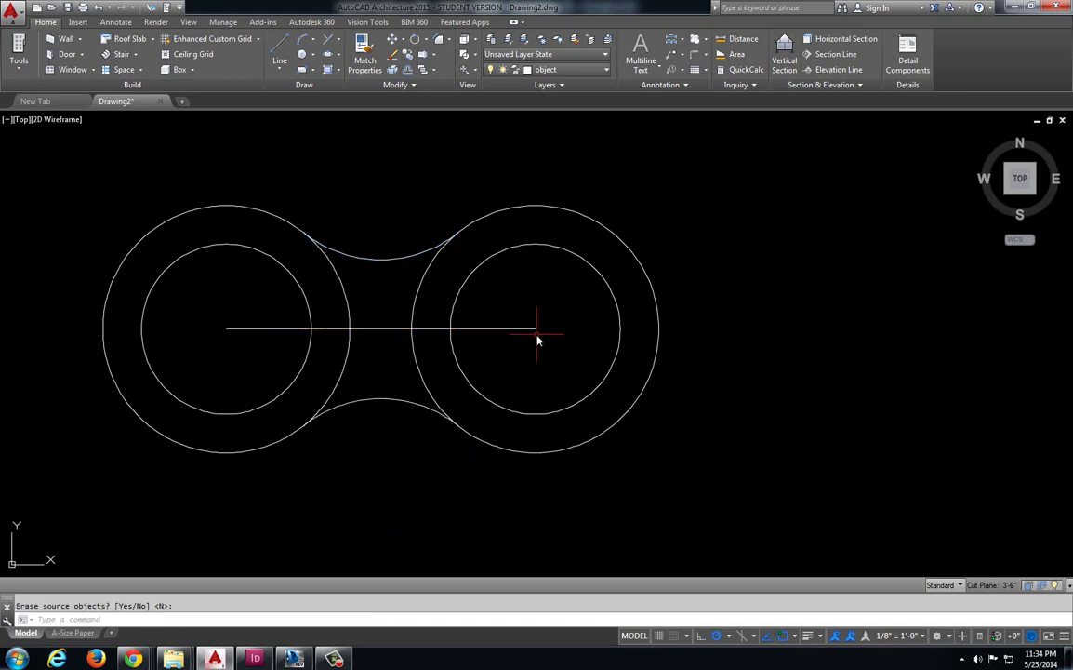
Step: Trim the outer circles' inner arcs into one continuous outline, then return to Design Review
text(tr)
key(Return)
key(Return)
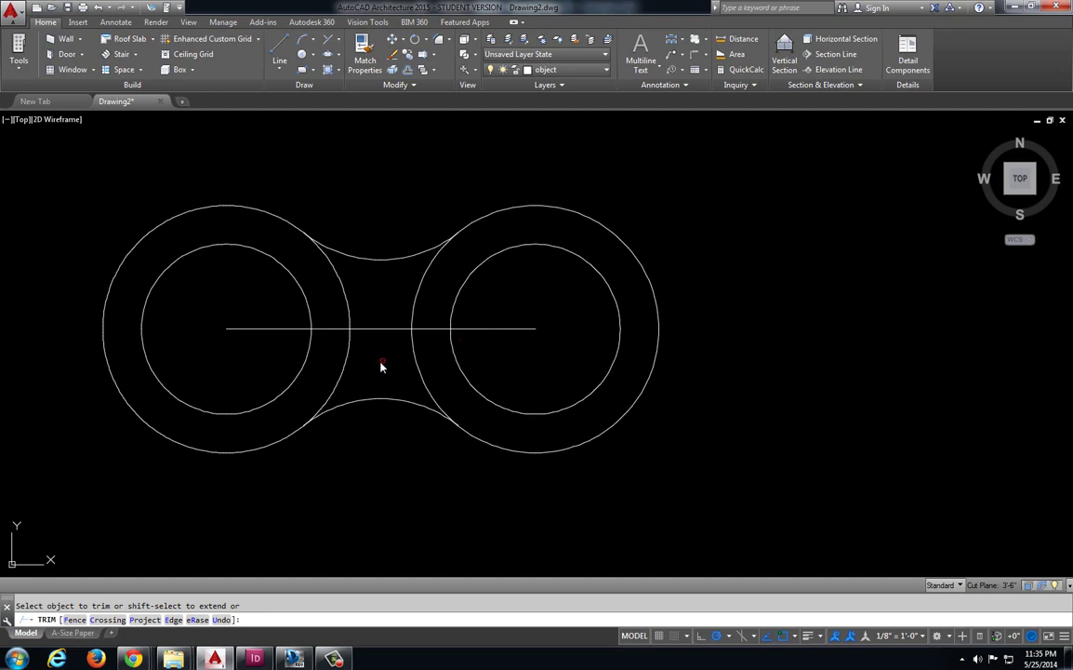
click(412, 351)
click(412, 321)
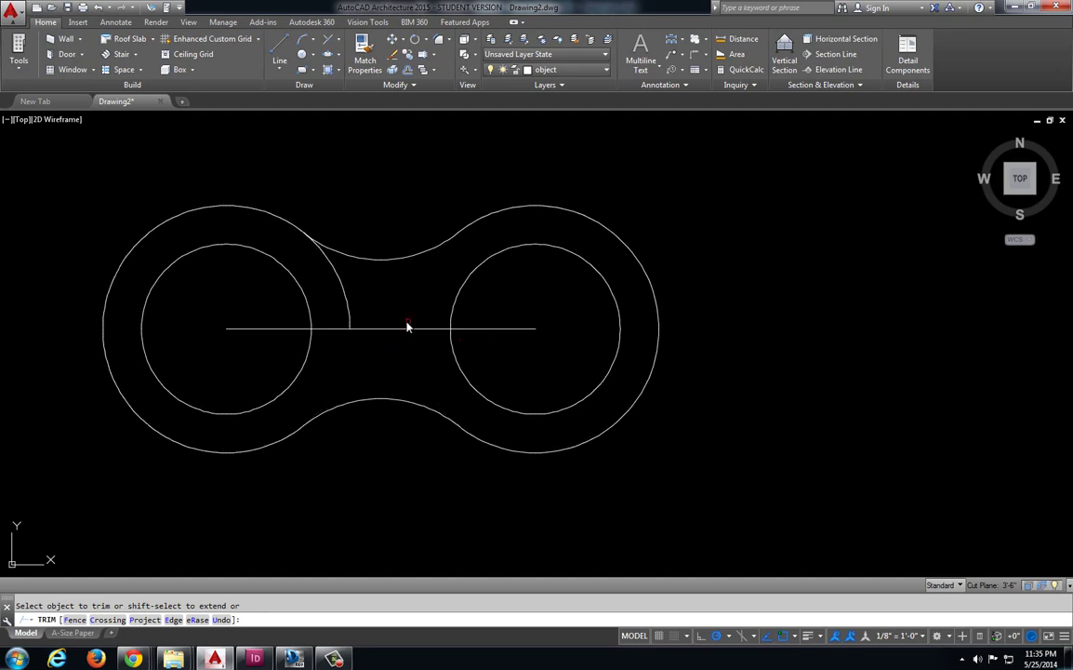
click(348, 316)
key(alt+Tab)
Step: Zoom in on the ø1.25 hole callout, then return to AutoCAD
scroll(419, 302, down, 2)
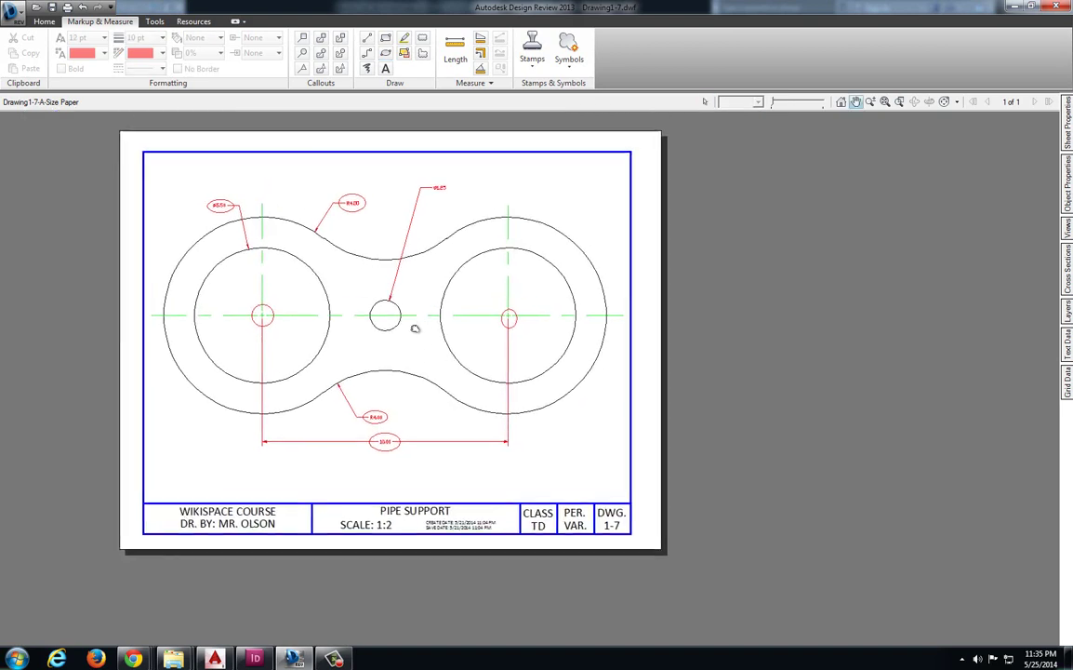
scroll(415, 329, up, 1)
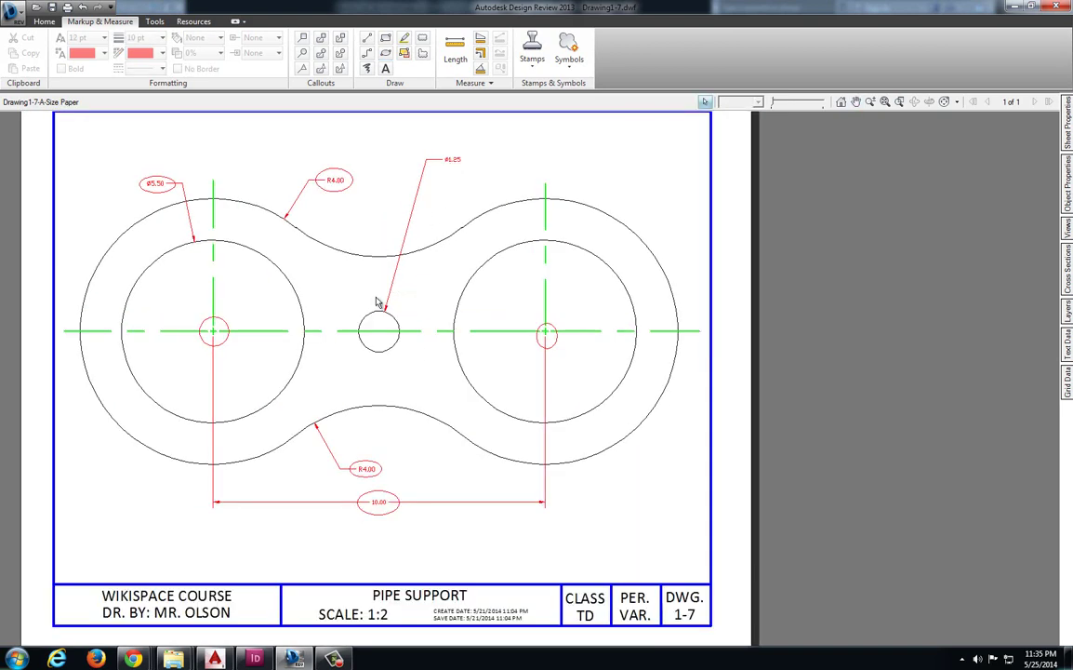
click(385, 53)
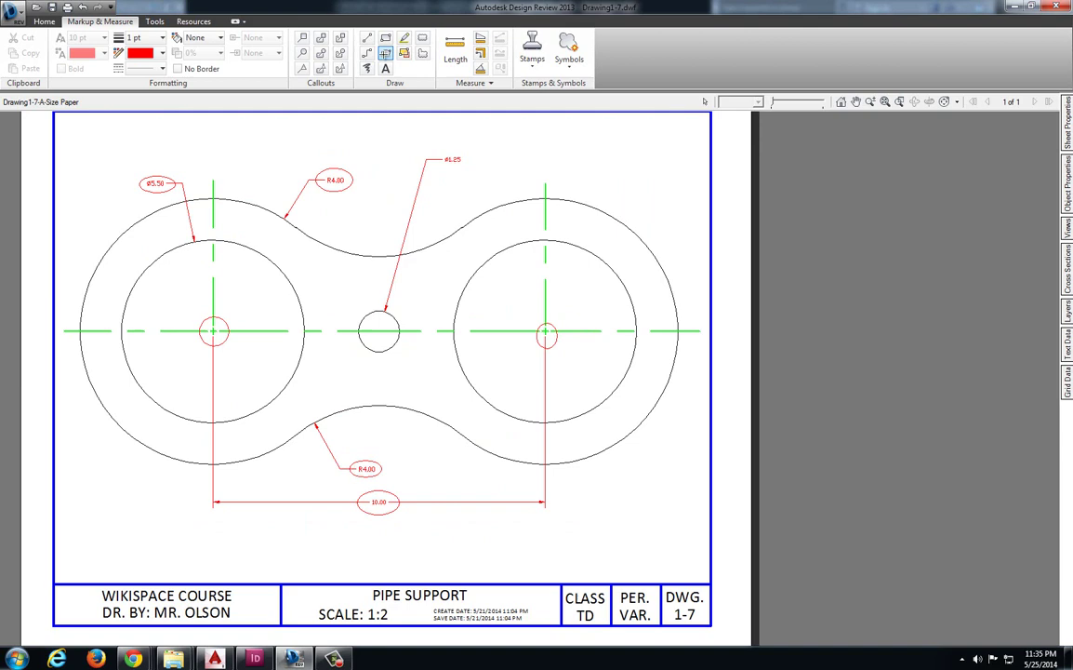
scroll(453, 156, up, 5)
drag(507, 192, 508, 194)
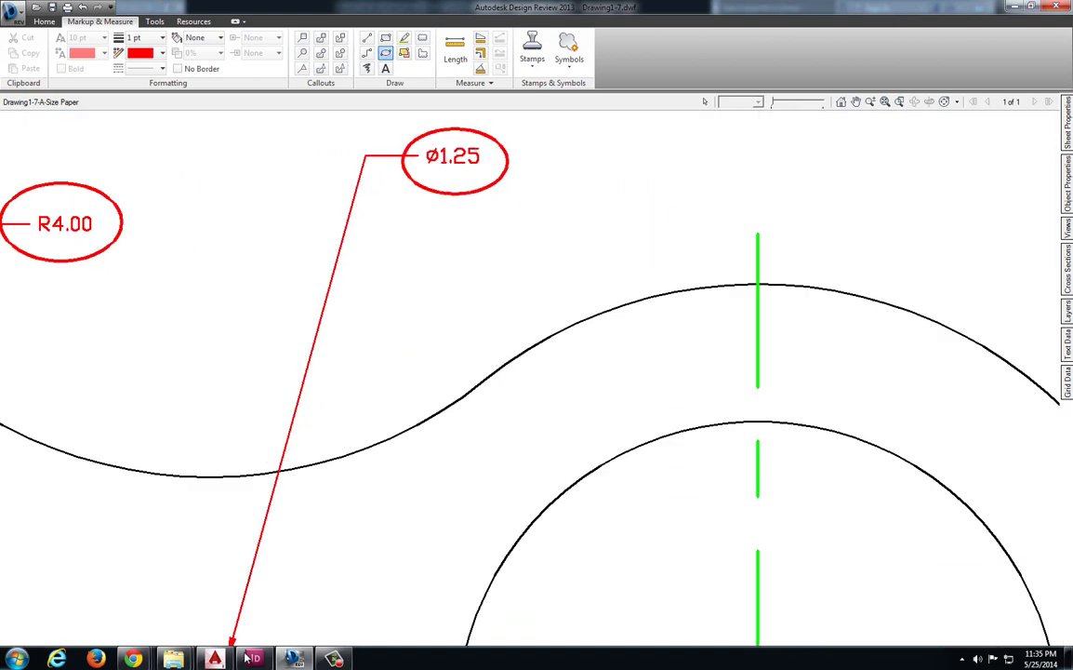
click(214, 658)
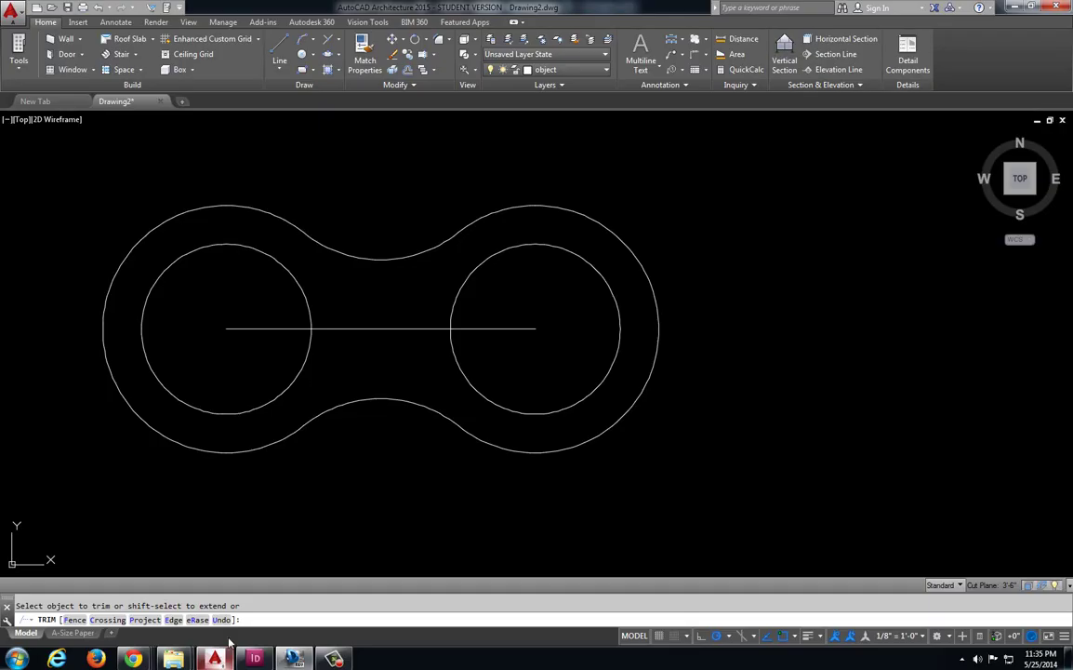
Step: Draw a 1.25-diameter circle centred on the horizontal line's midpoint
click(314, 55)
click(336, 101)
click(380, 332)
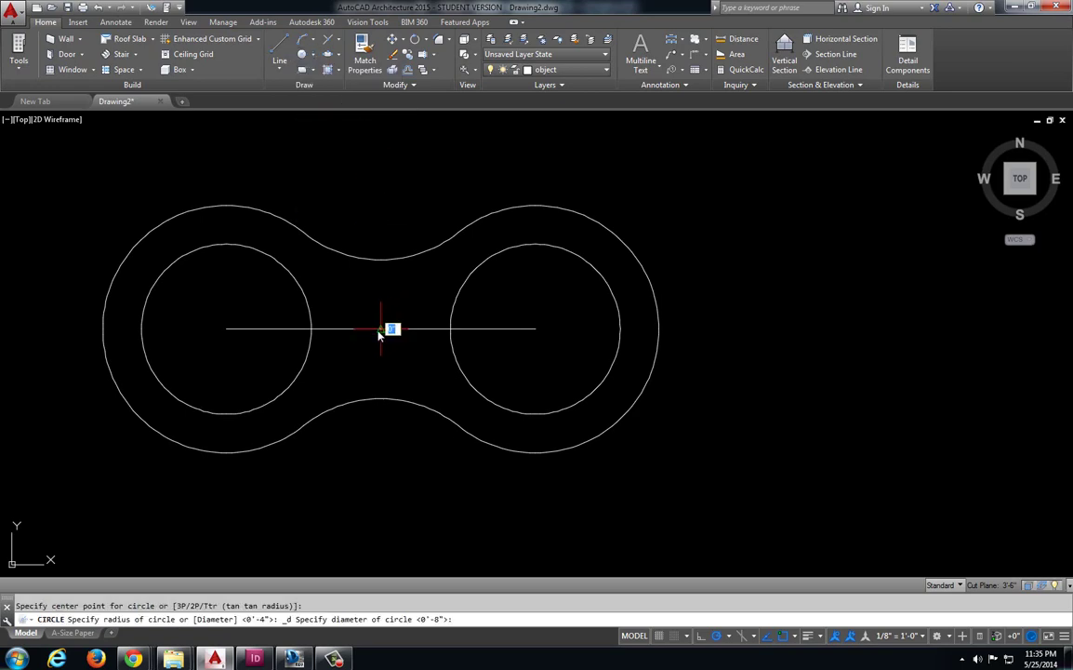
text(1.25)
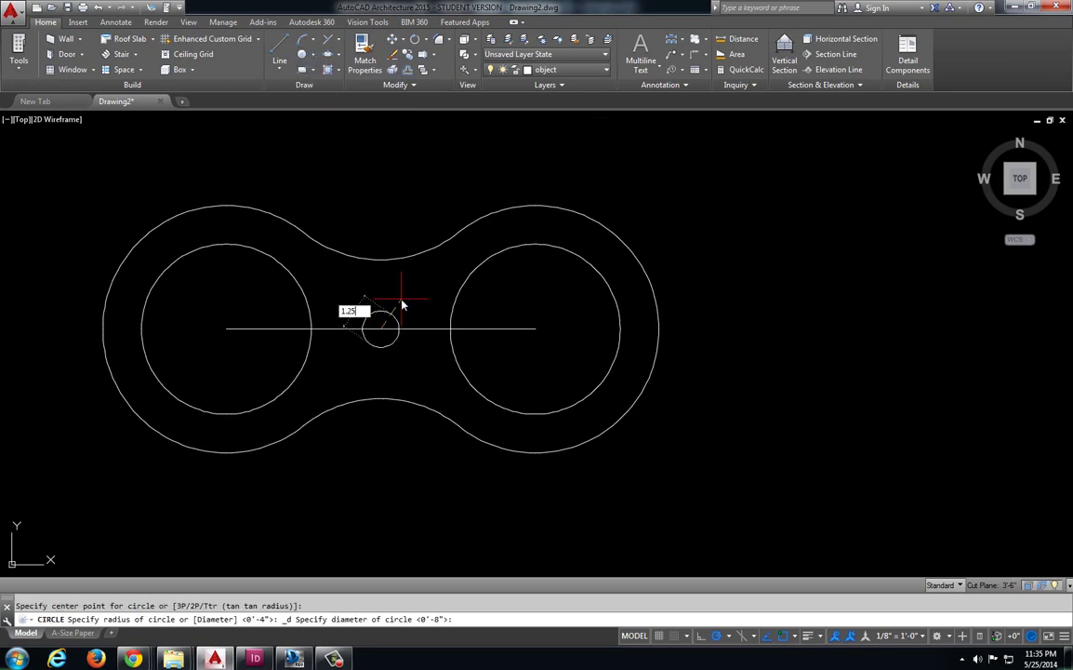
key(Return)
middle_drag(391, 274, 410, 247)
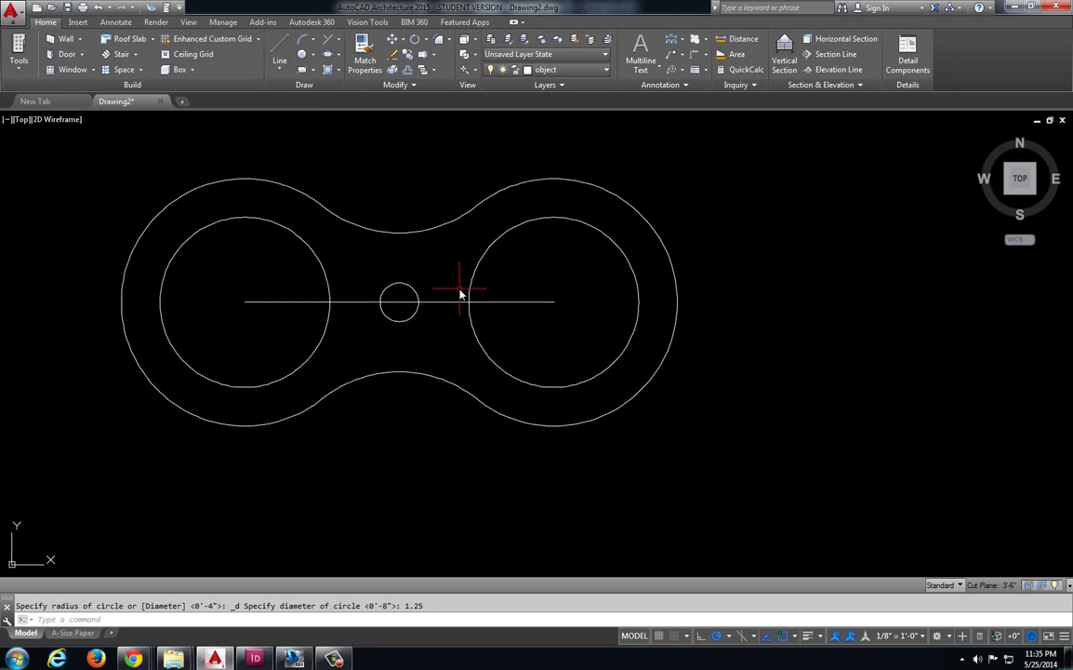
key(Escape)
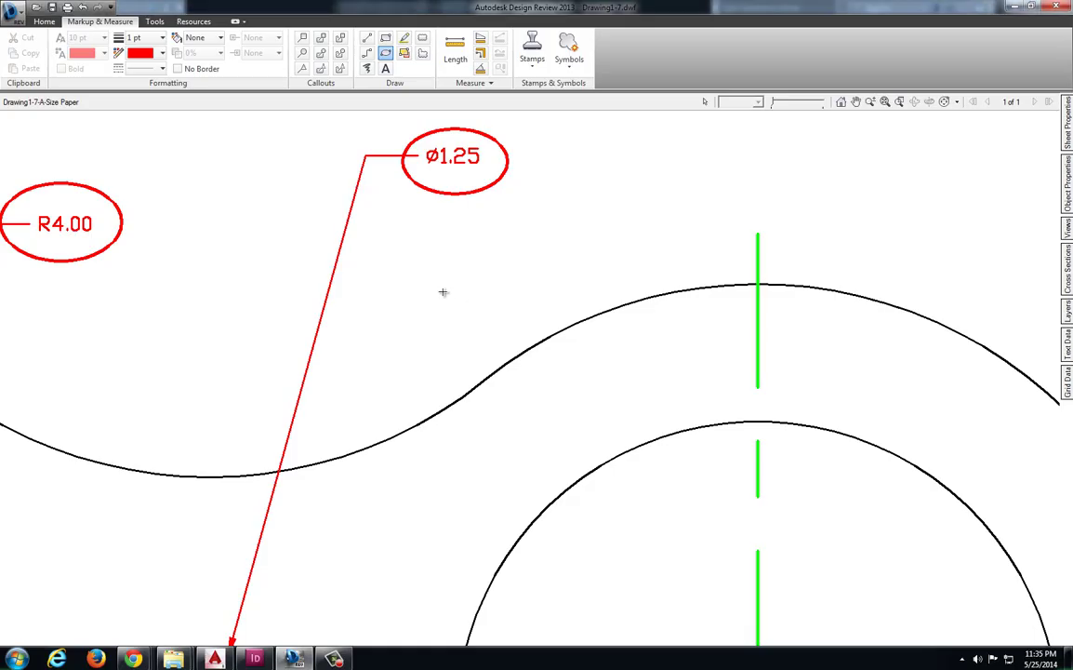
scroll(443, 292, down, 5)
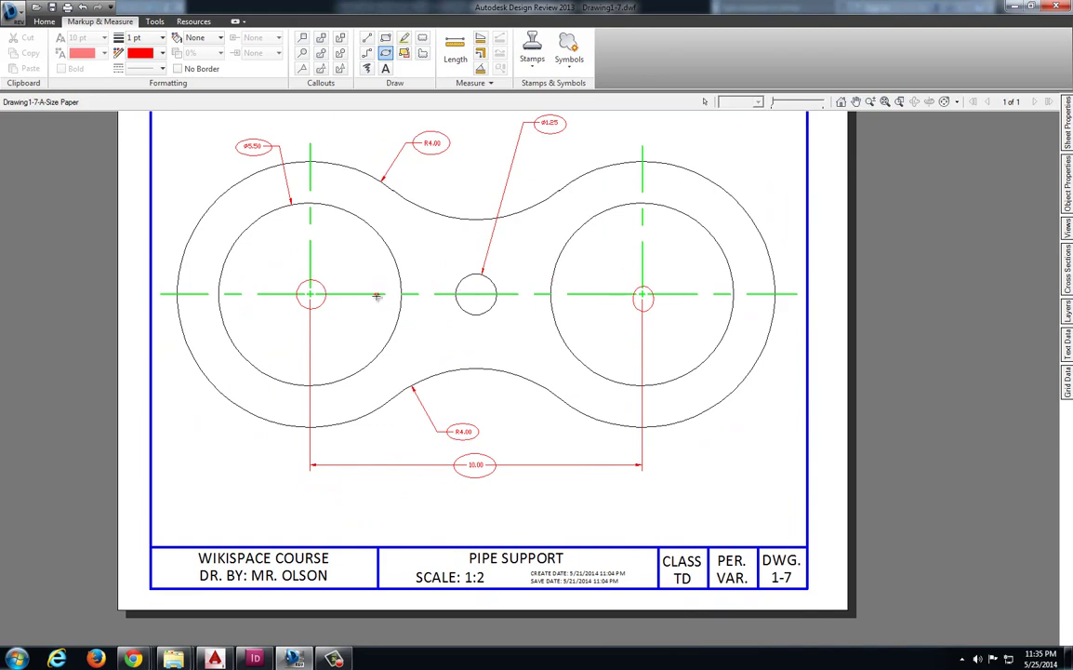
Step: Stretch both ends of the horizontal centre line past the outline's outer arcs
key(alt+Tab)
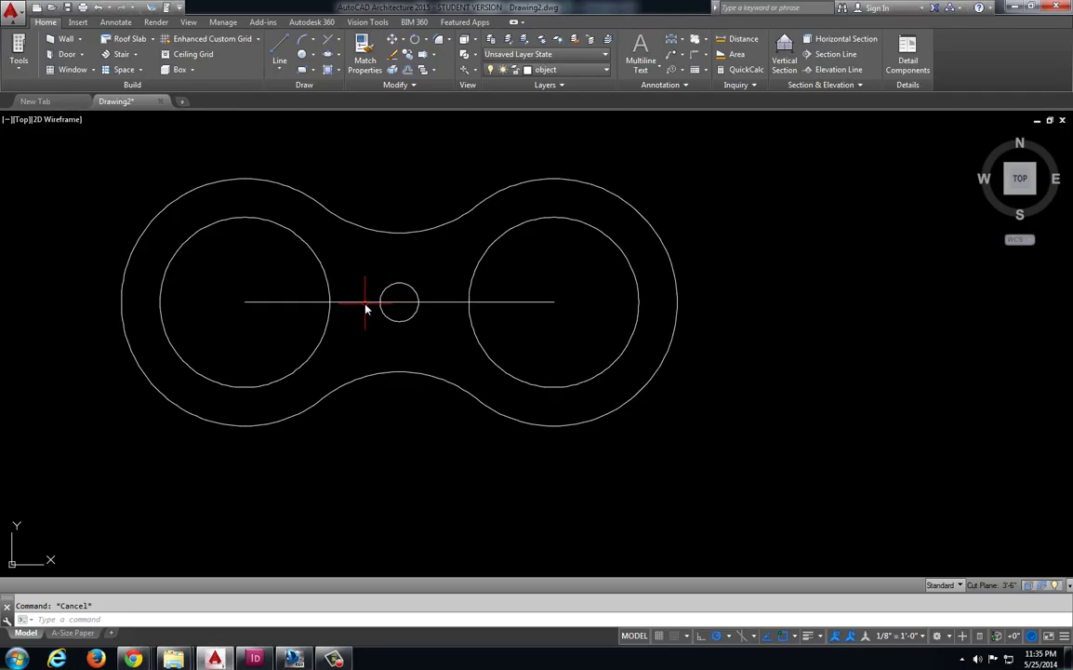
click(362, 301)
click(245, 301)
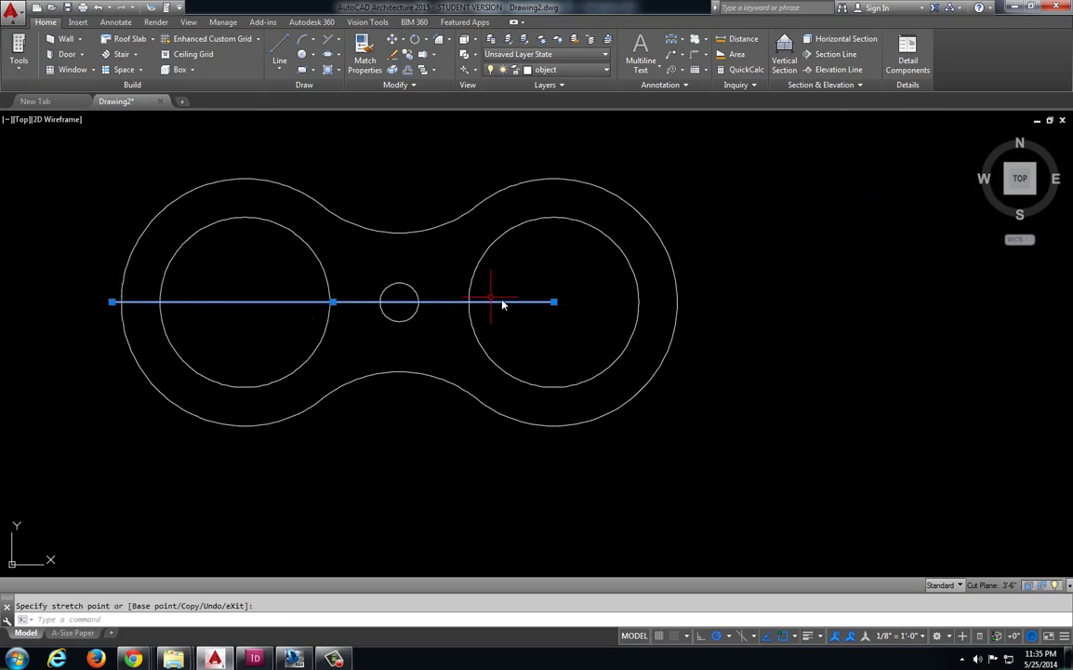
click(554, 301)
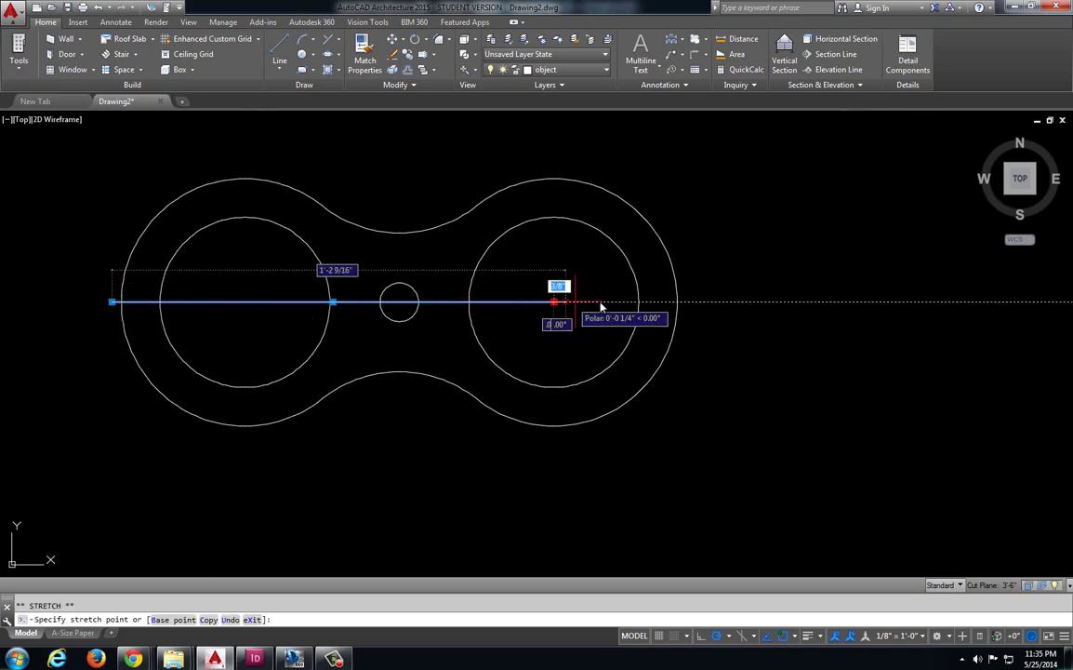
click(688, 302)
key(alt+Tab)
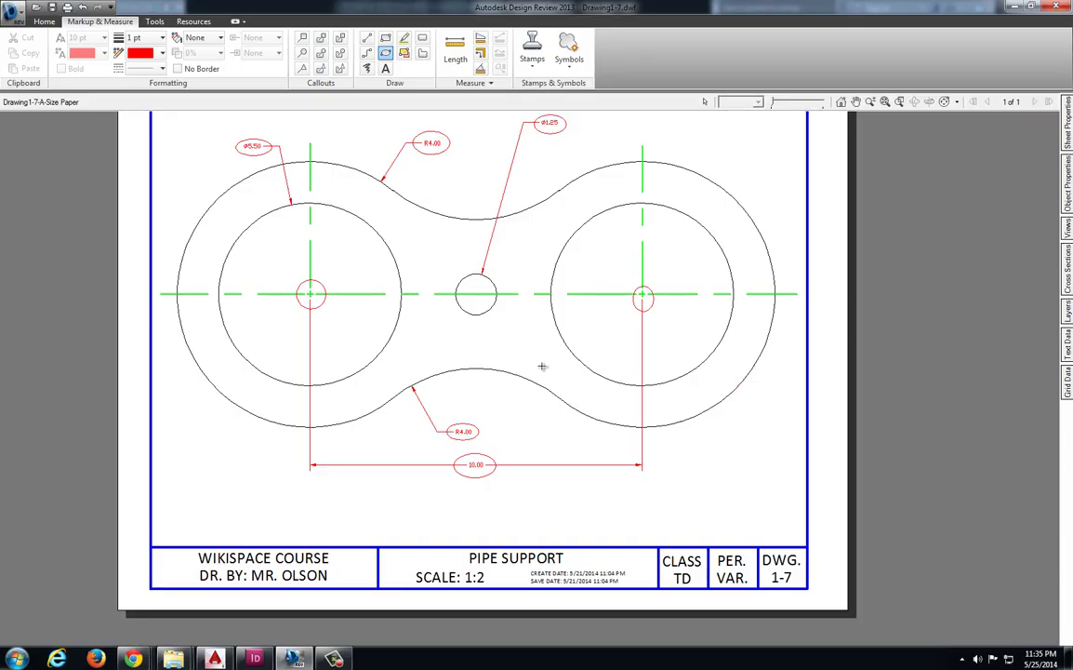
key(alt+Tab)
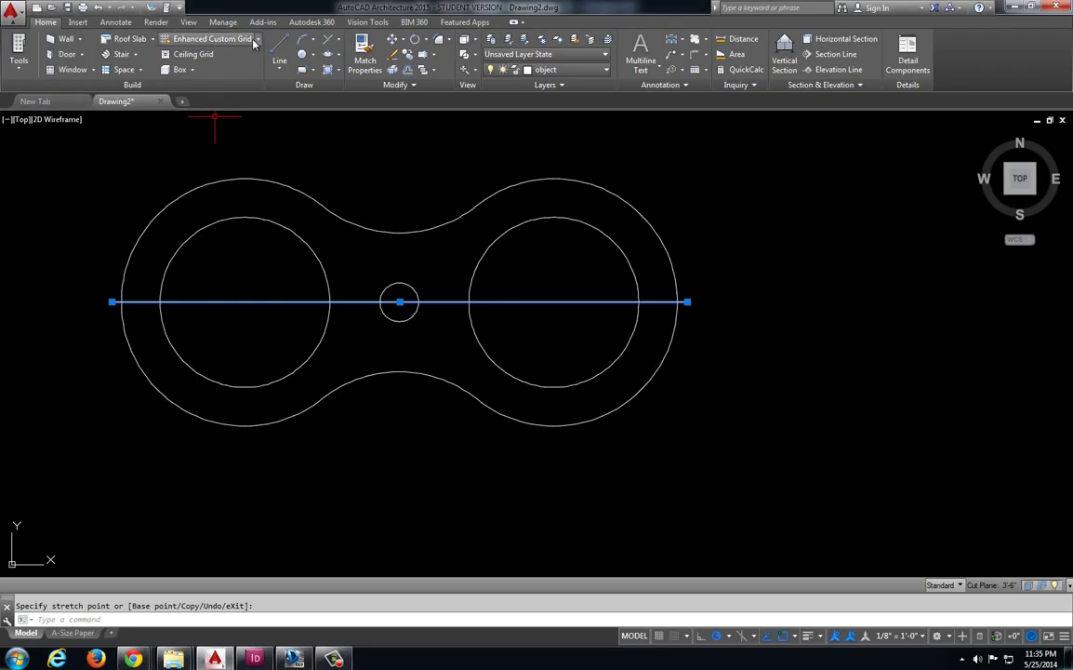
click(279, 51)
Step: Draw a vertical centre line through the left hole, from above the outline to below it
scroll(284, 172, up, 5)
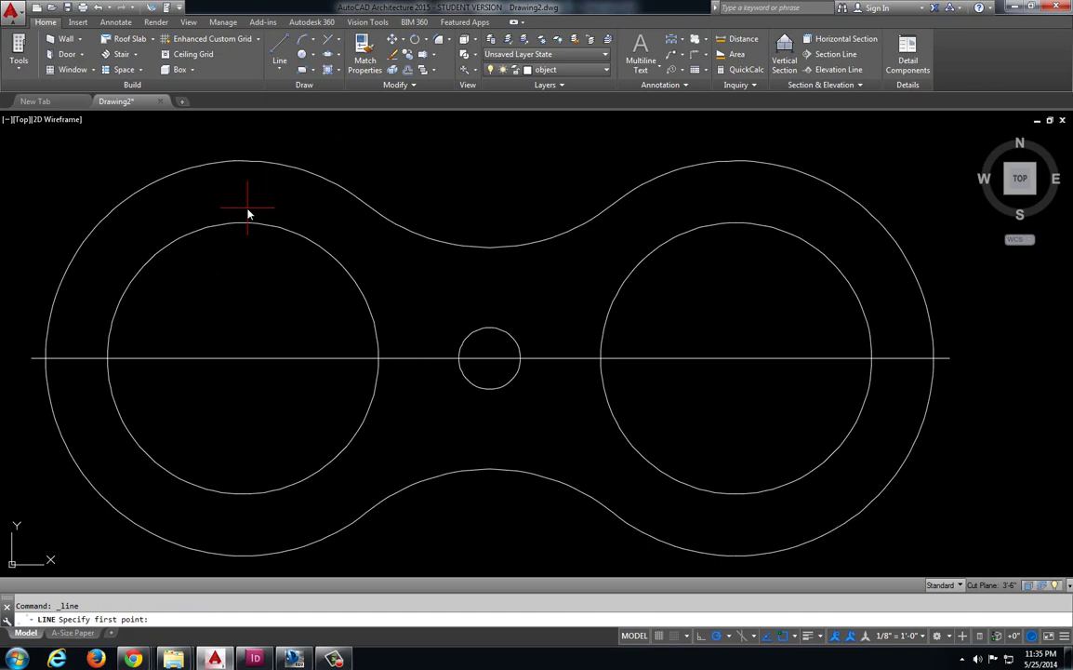
scroll(368, 159, down, 5)
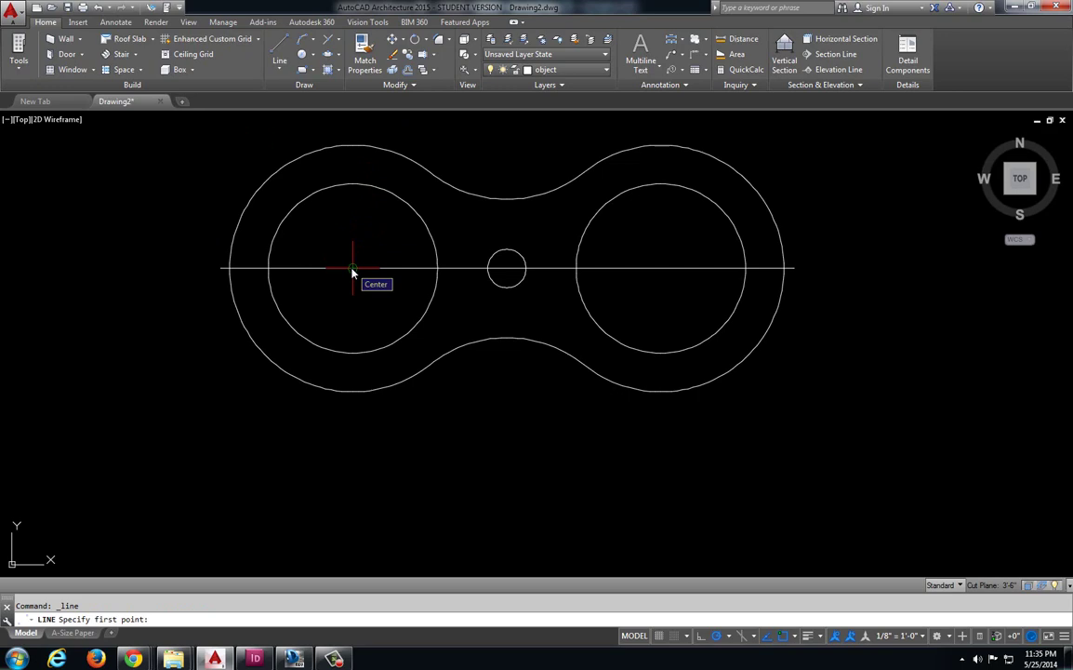
scroll(379, 235, up, 3)
key(Escape)
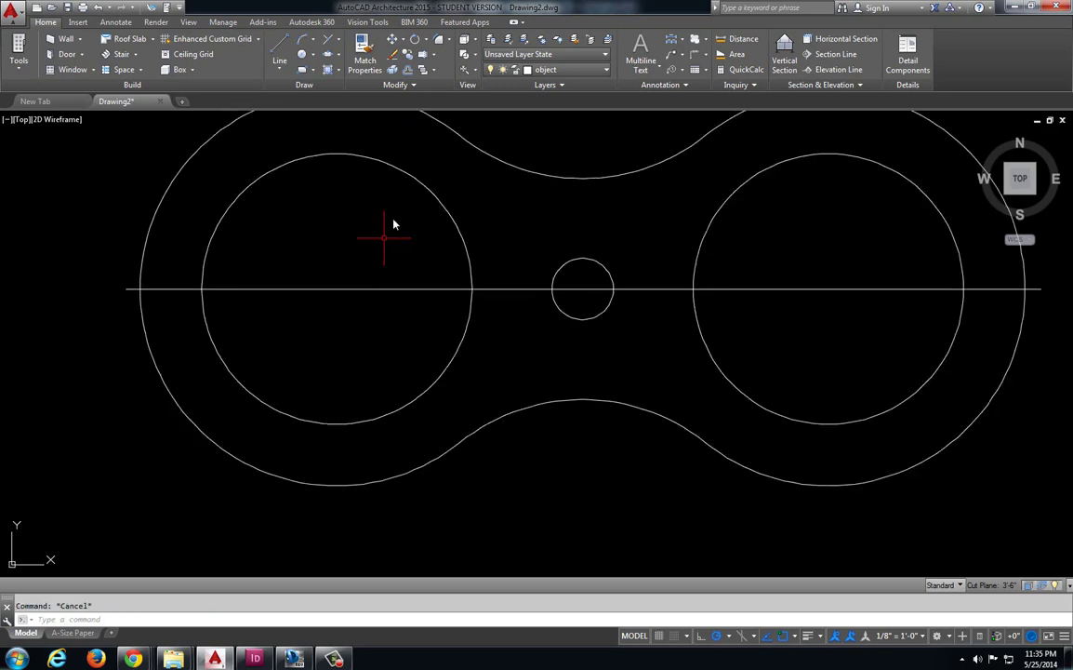
click(279, 47)
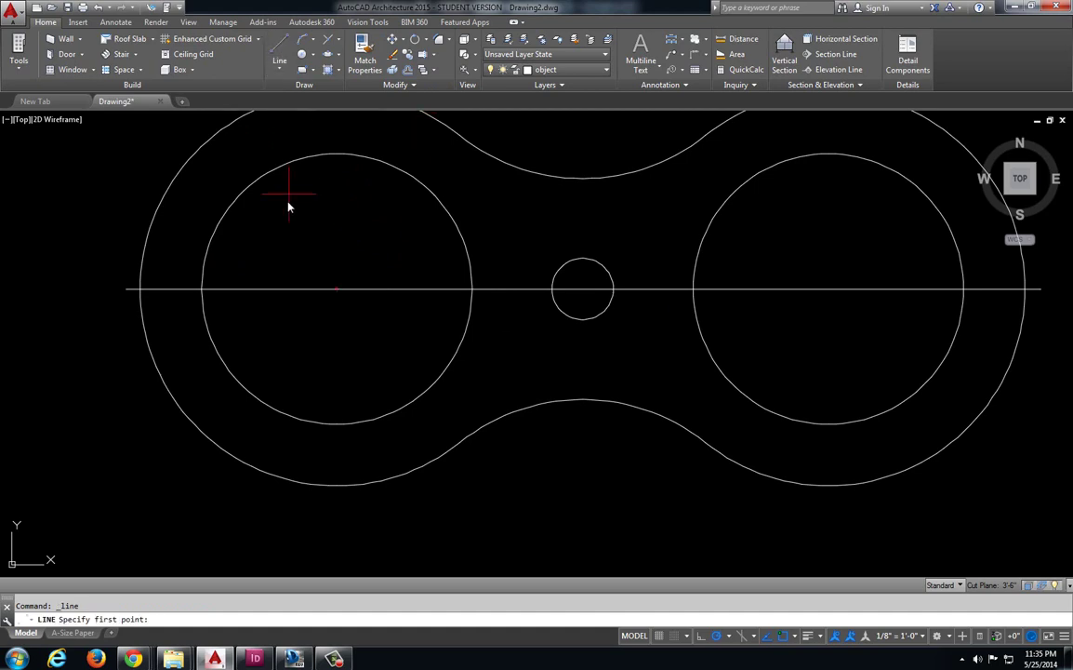
scroll(299, 243, down, 3)
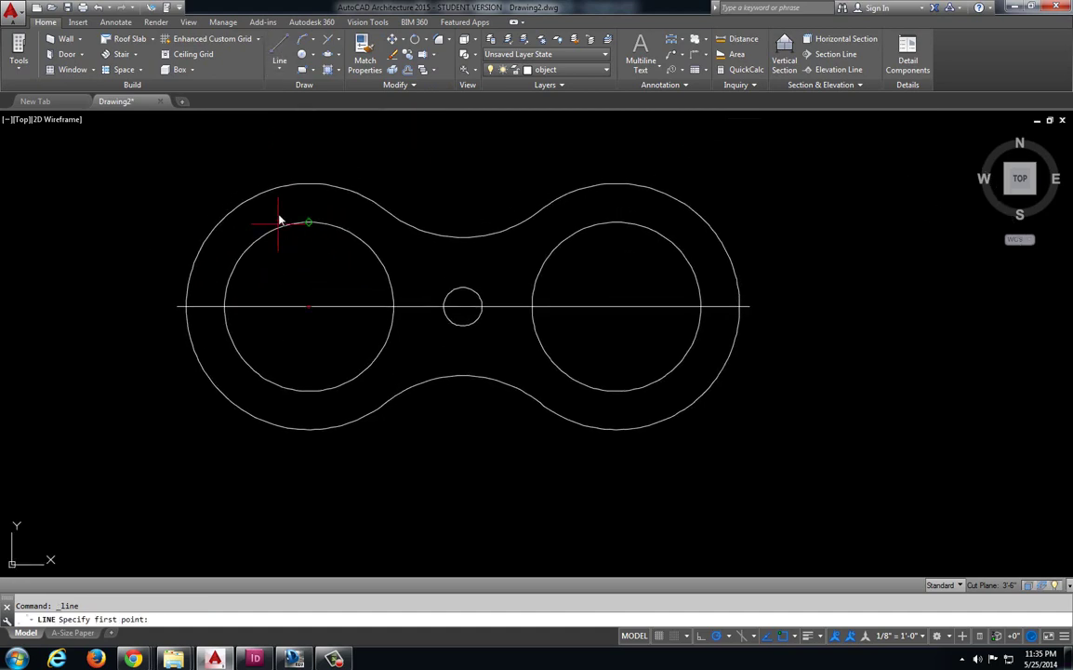
key(Escape)
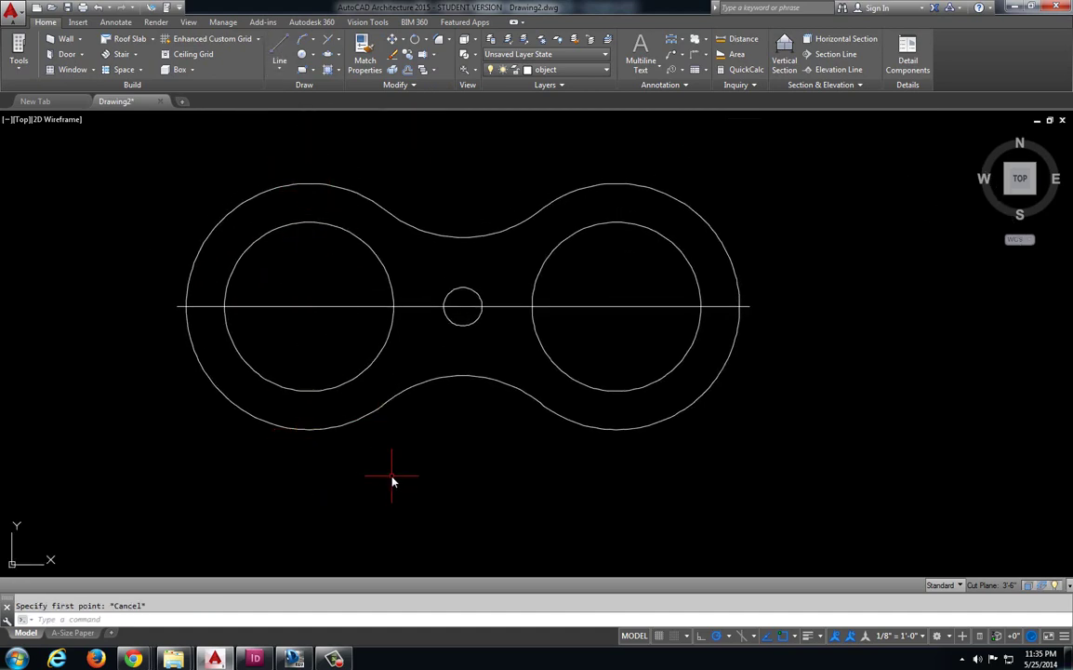
click(279, 47)
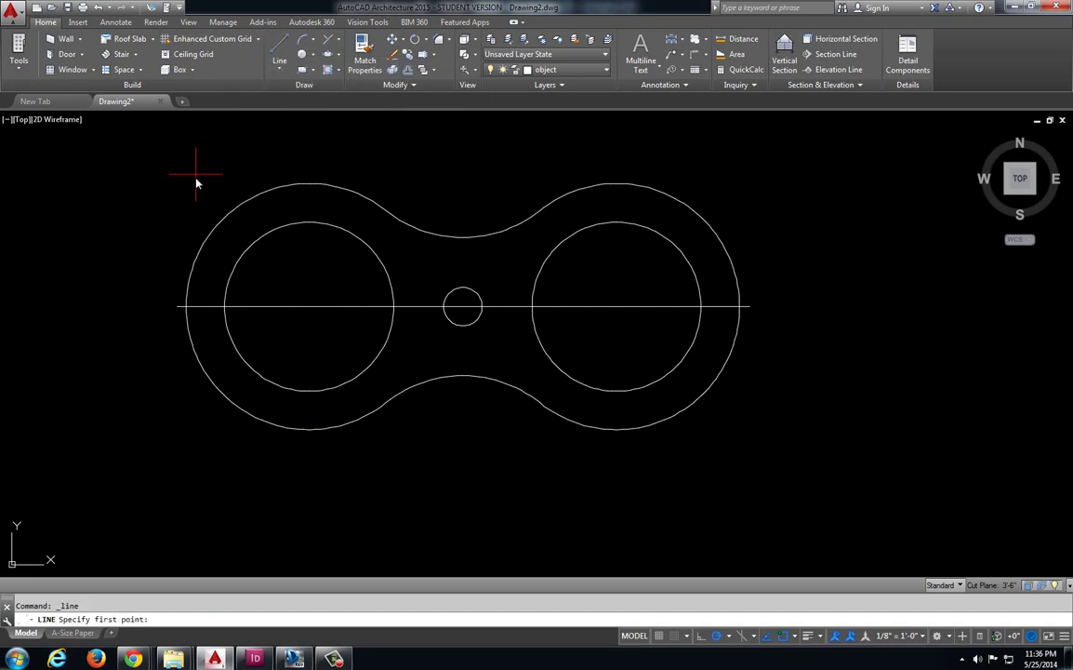
click(311, 175)
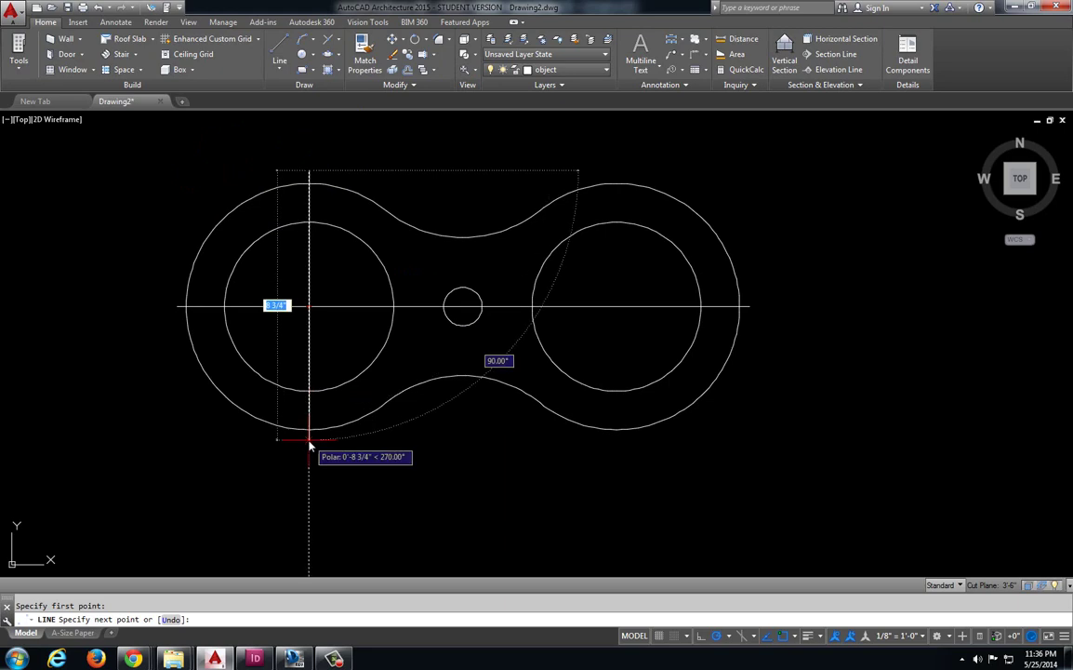
click(310, 438)
key(Escape)
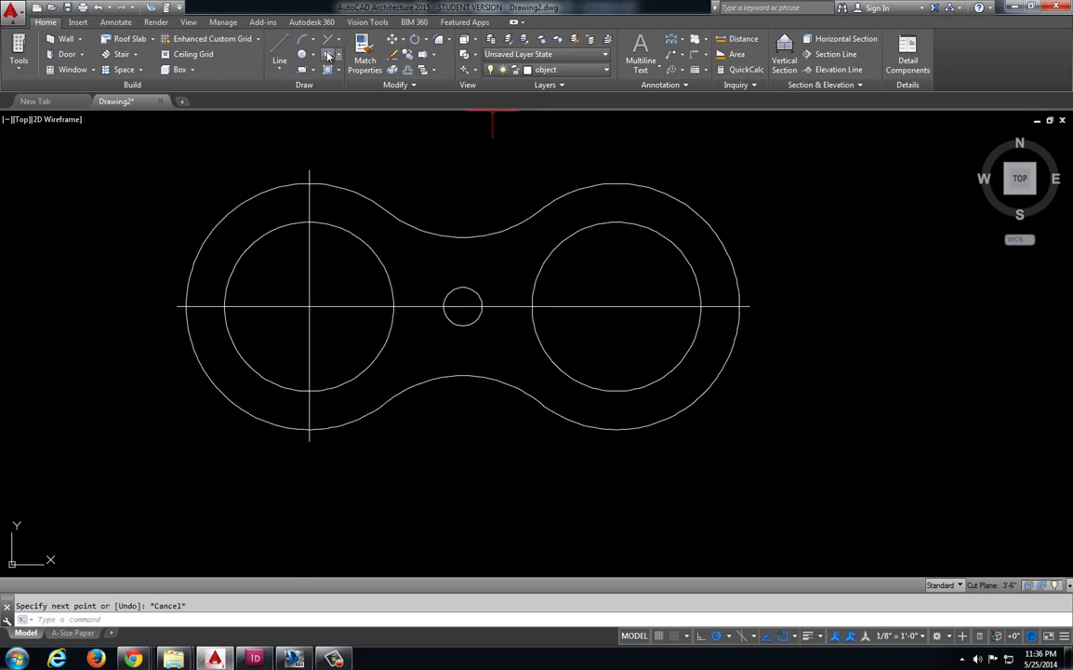
click(279, 51)
scroll(613, 312, up, 5)
scroll(482, 285, down, 3)
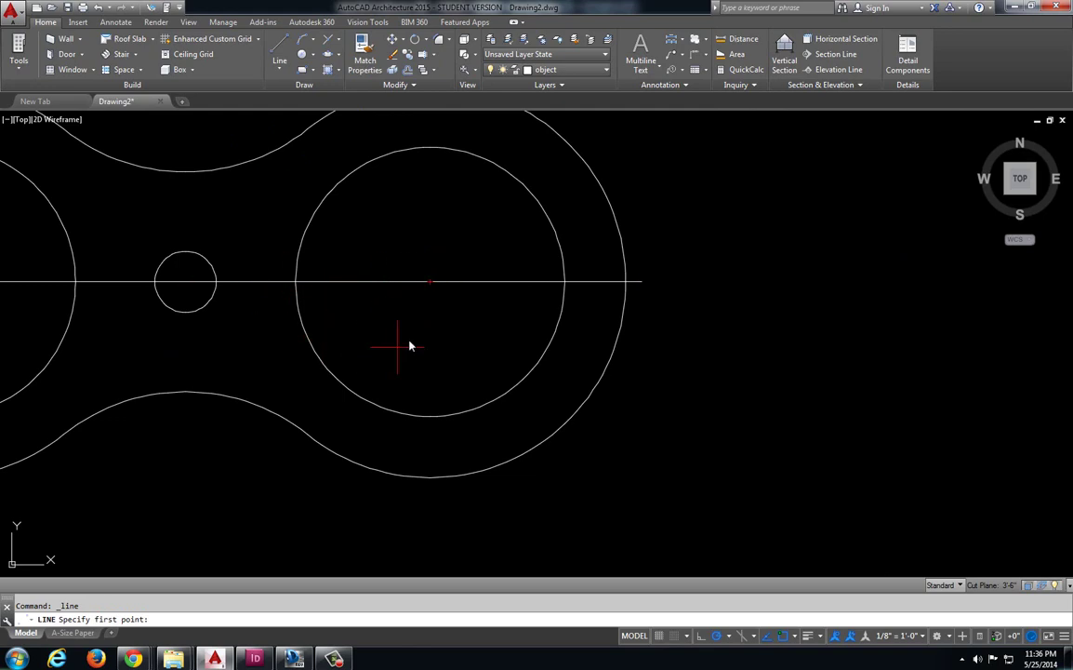
scroll(431, 284, down, 2)
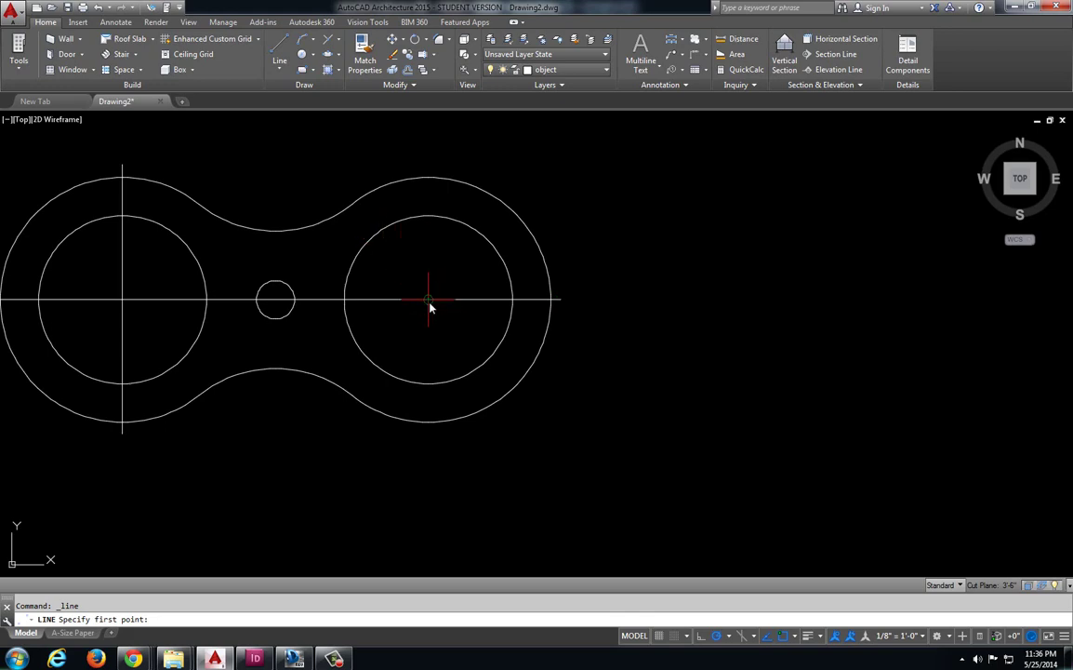
scroll(429, 301, up, 2)
scroll(426, 300, down, 2)
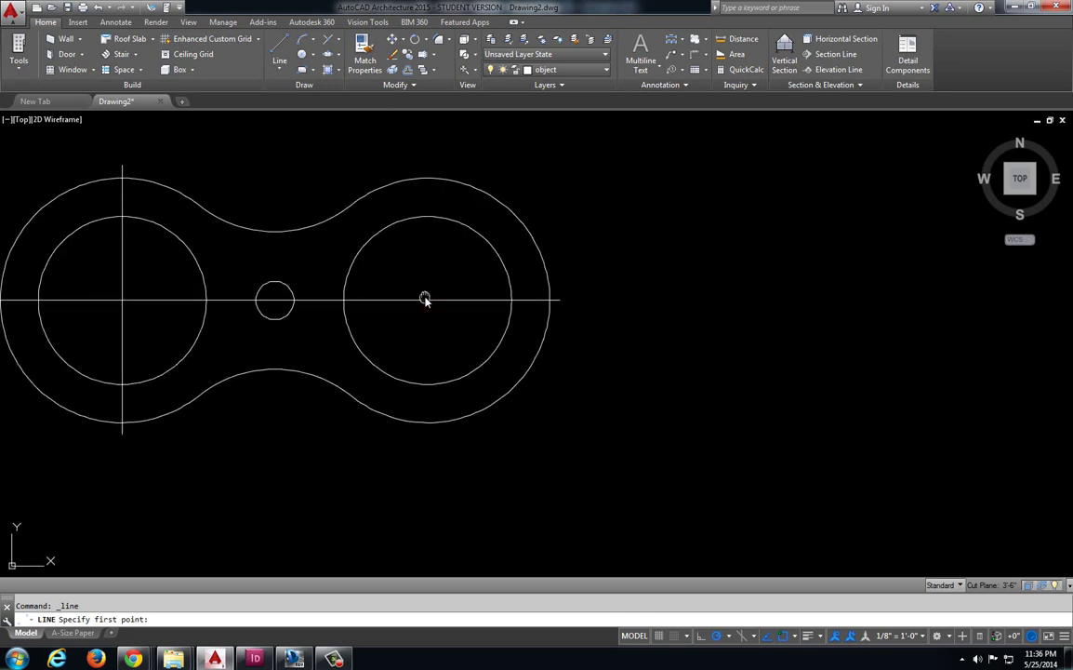
click(279, 48)
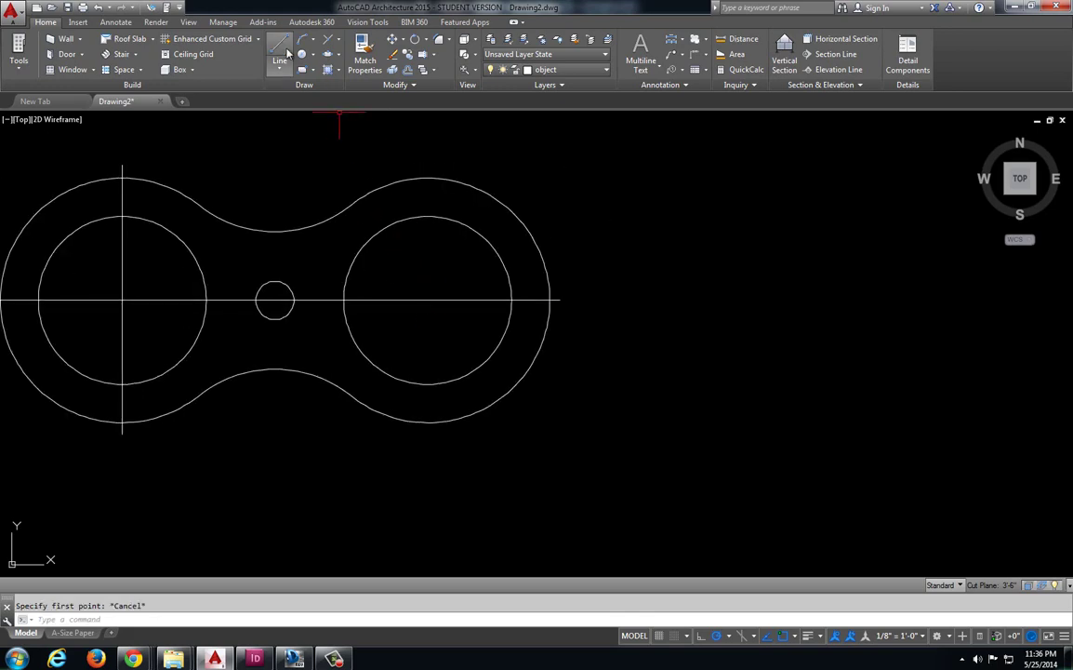
click(405, 279)
click(406, 450)
key(Escape)
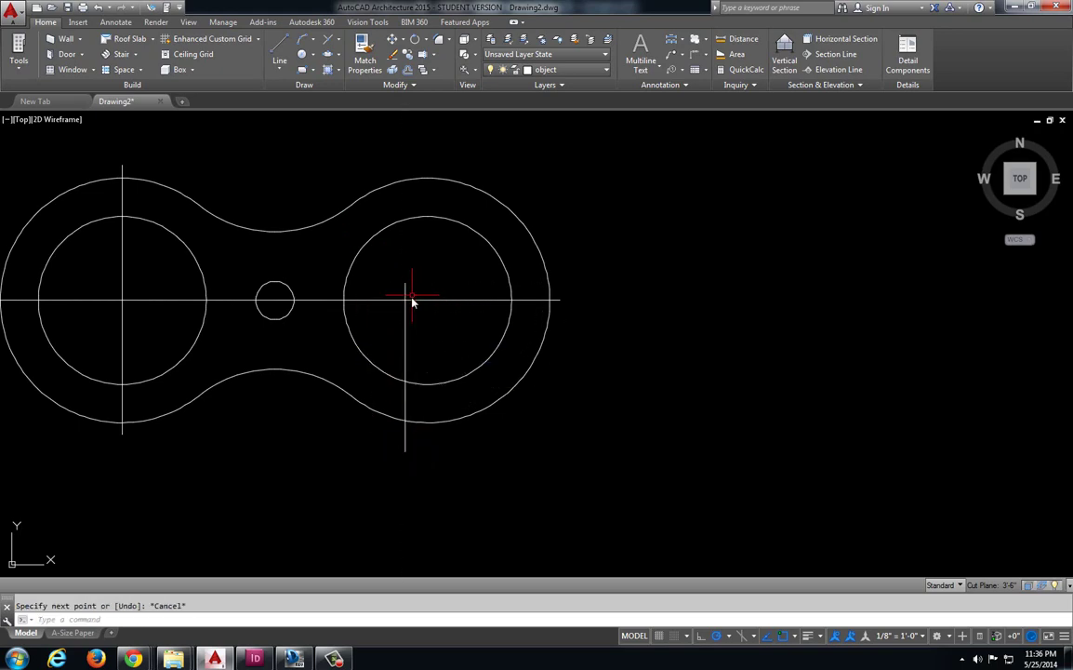
key(Return)
key(Return)
click(406, 156)
key(Escape)
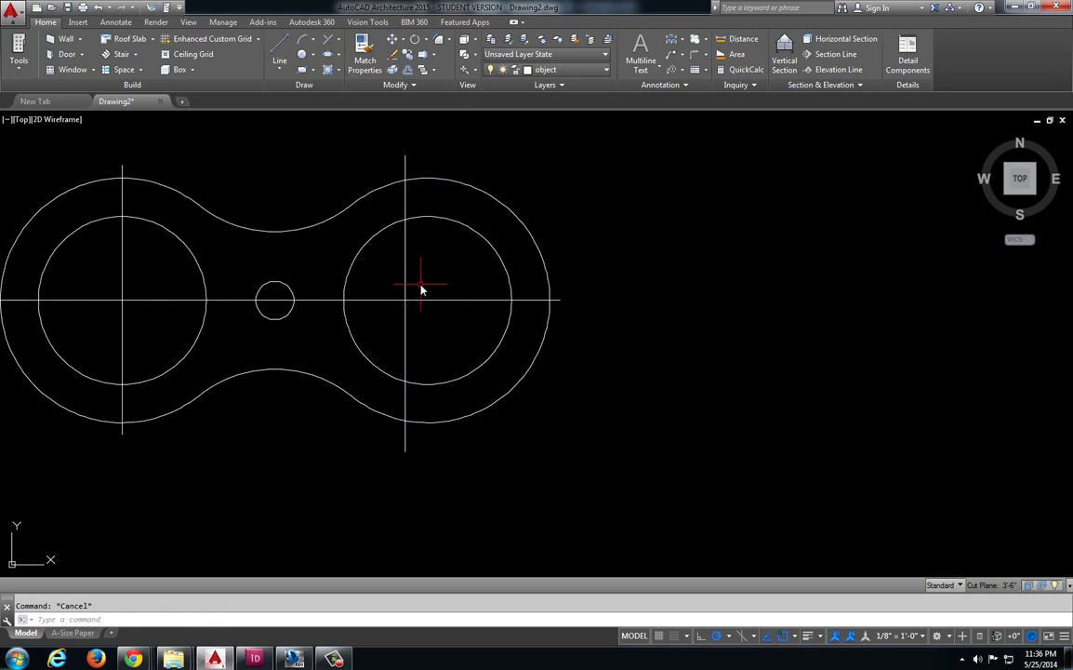
click(406, 291)
key(Delete)
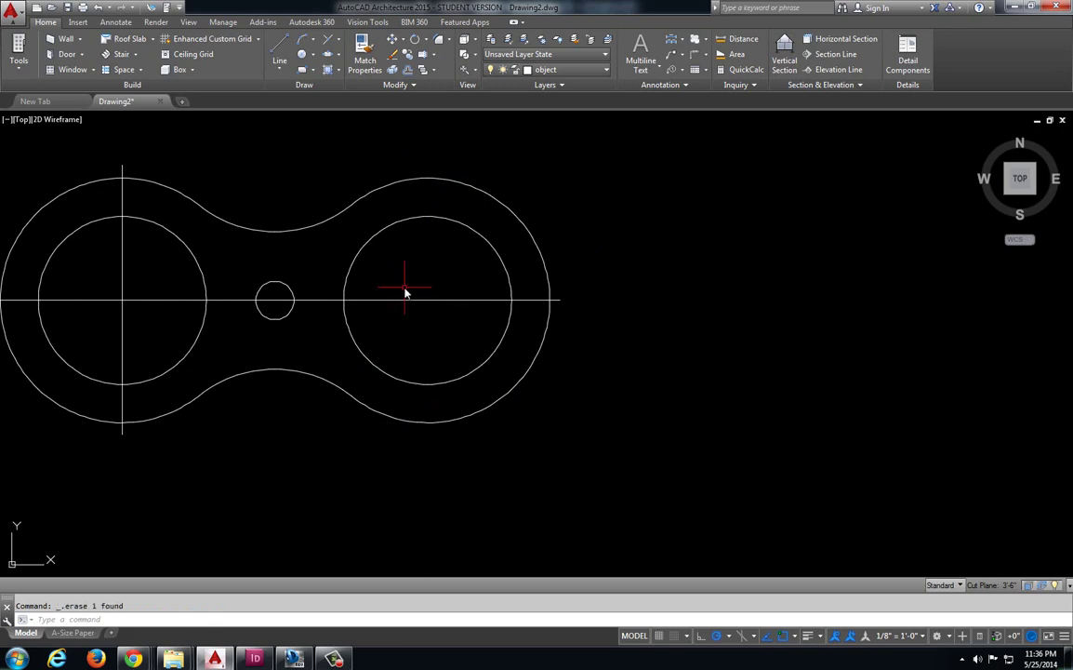
mouse_move(405, 290)
middle_down()
mouse_move(349, 298)
mouse_move(339, 322)
middle_up()
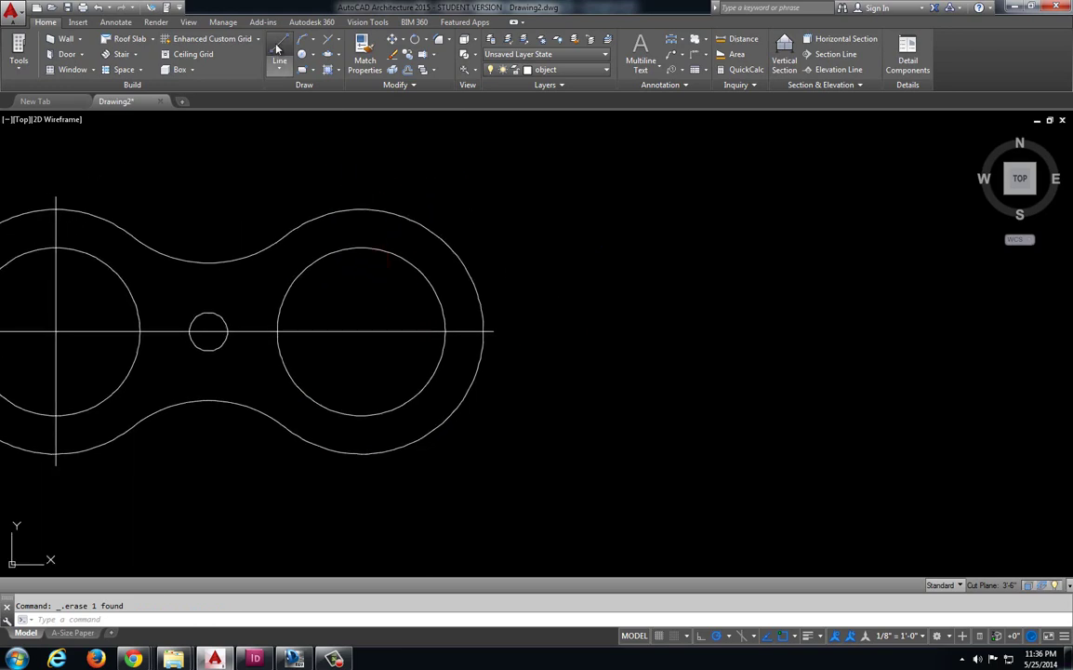
Step: Cancel the unfinished rotation and zoom in on the left circle's centre
click(279, 51)
scroll(337, 172, up, 2)
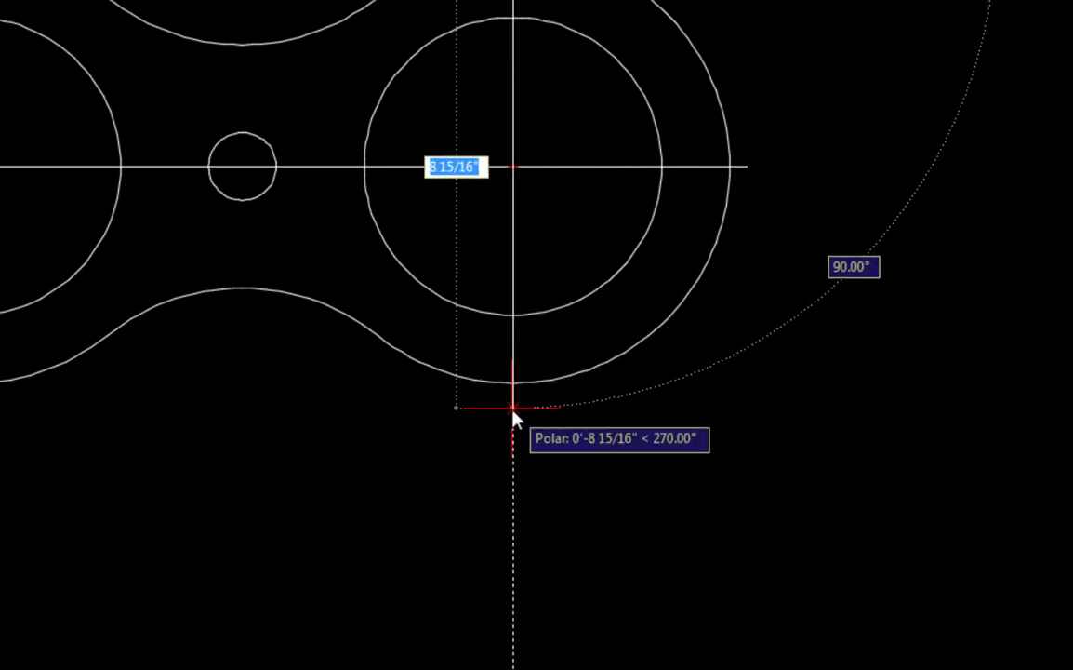
key(Escape)
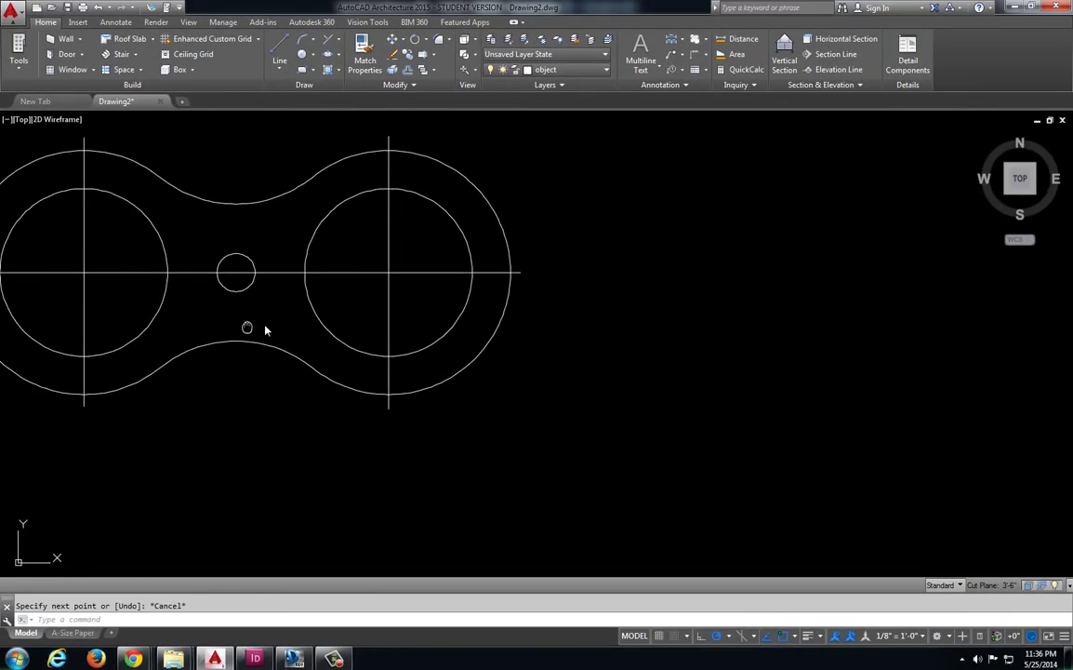
middle_drag(265, 330, 275, 288)
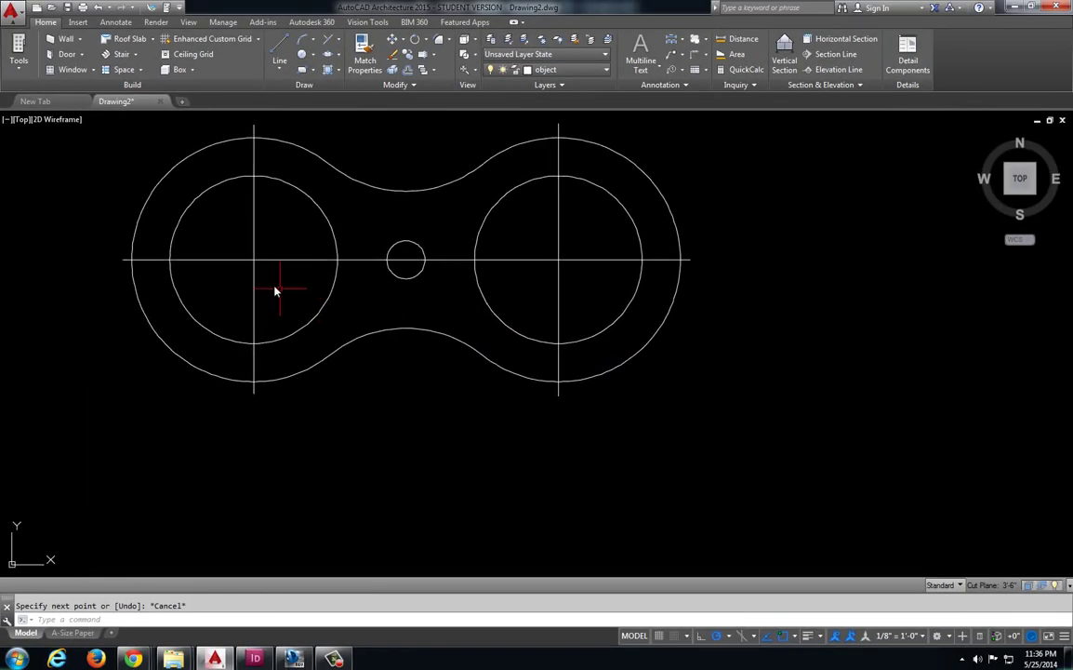
scroll(240, 263, up, 3)
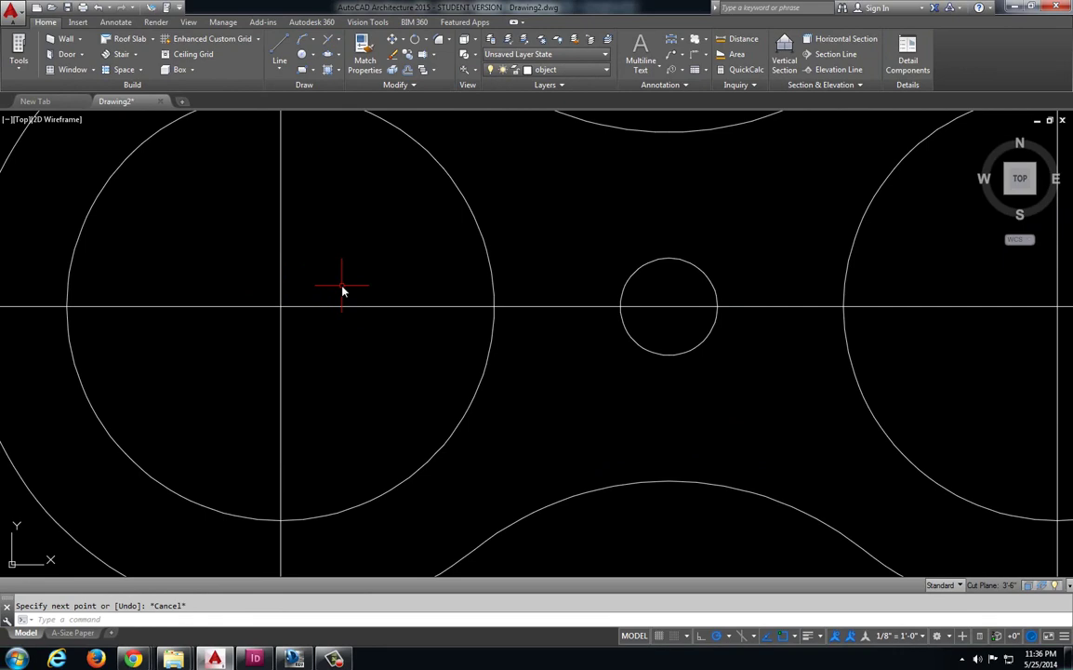
Step: Offset the left circle's vertical centre line by 1/8 twice on each side
text(off)
key(Return)
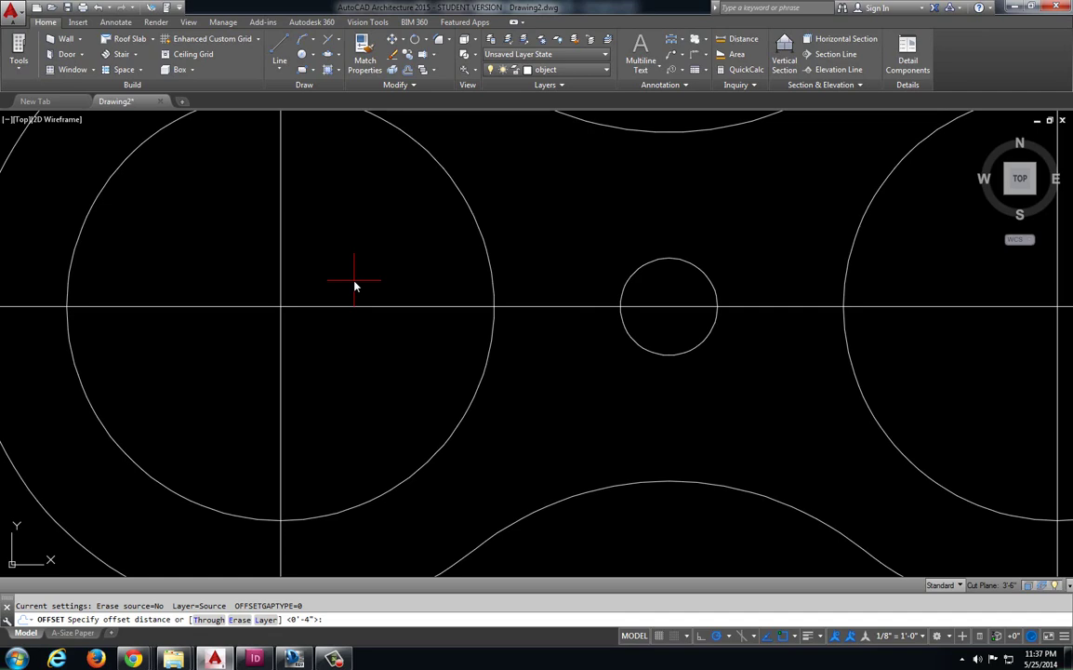
key(alt+Tab)
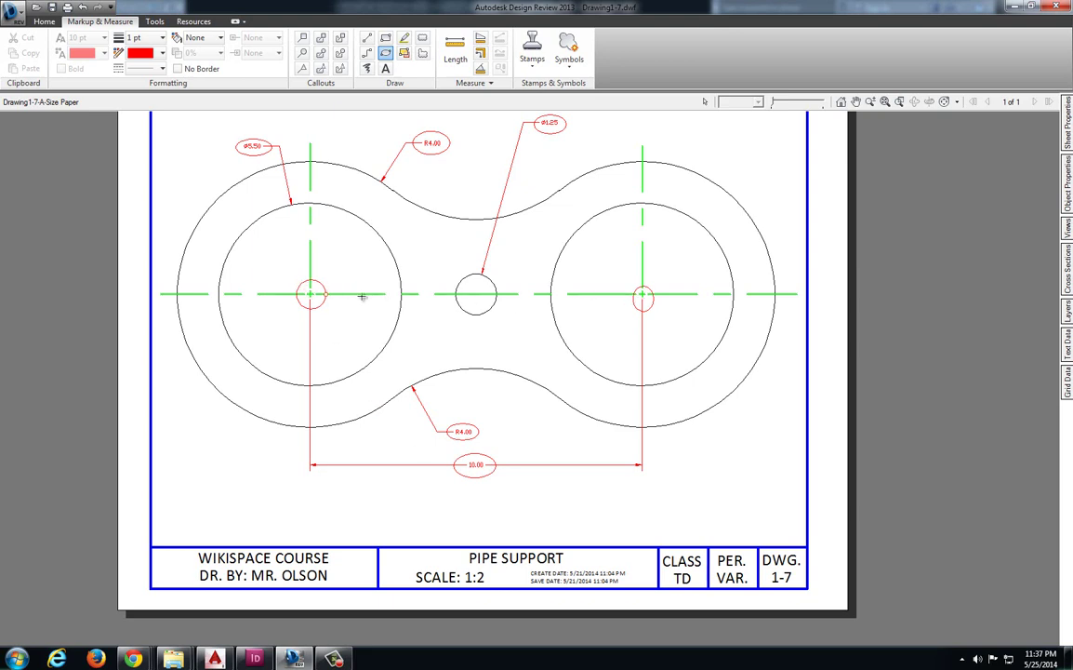
key(alt+Tab)
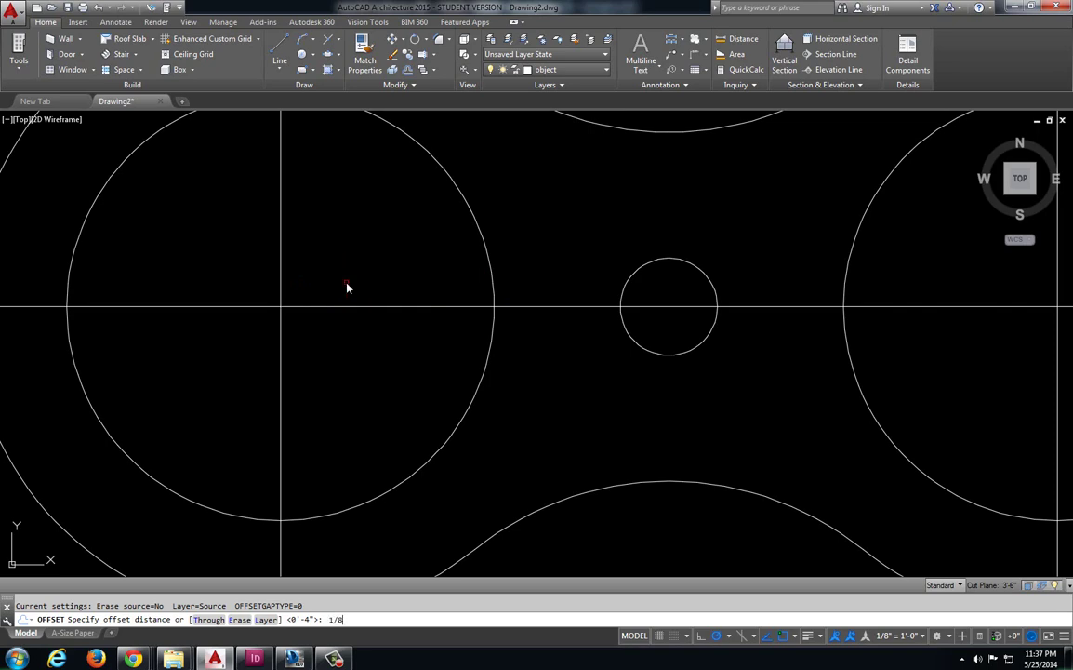
key(Return)
click(281, 296)
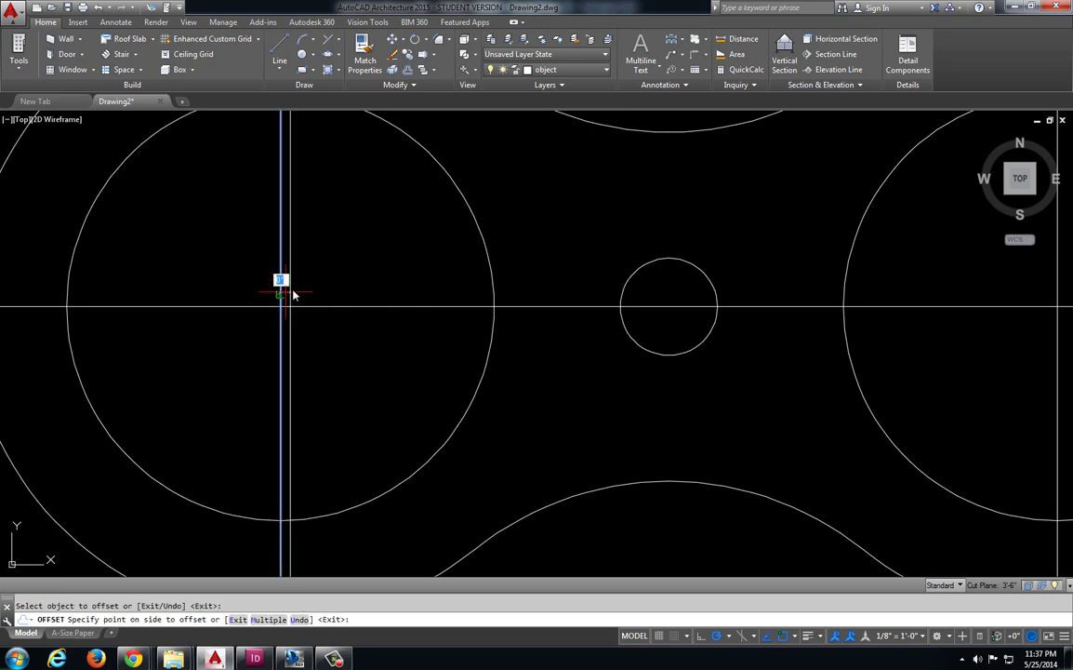
click(316, 296)
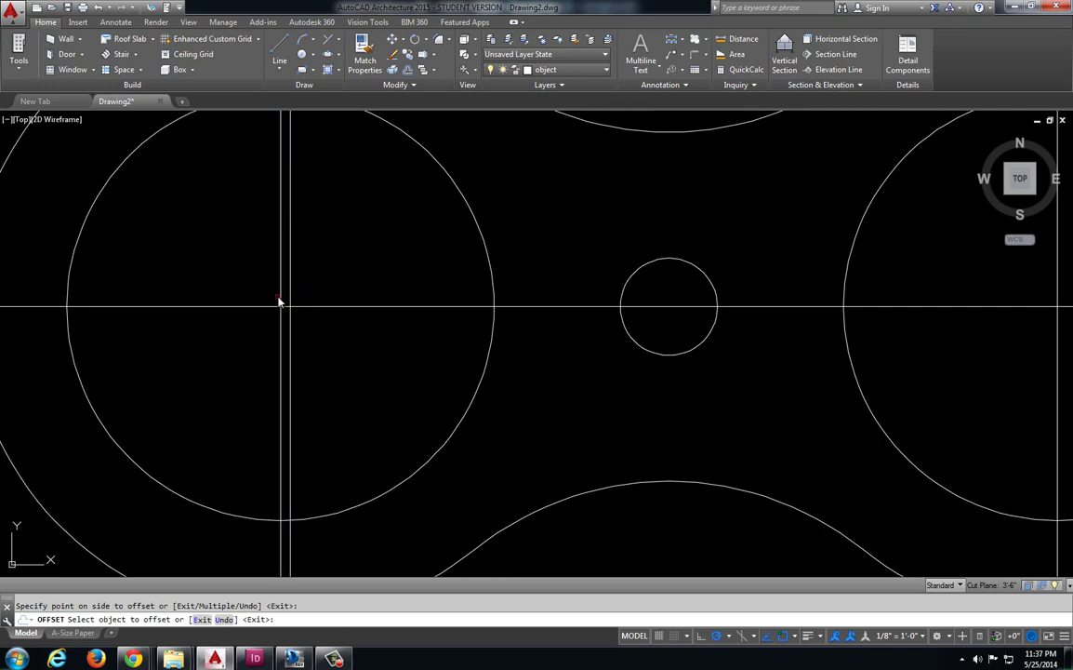
click(280, 299)
click(255, 300)
click(271, 296)
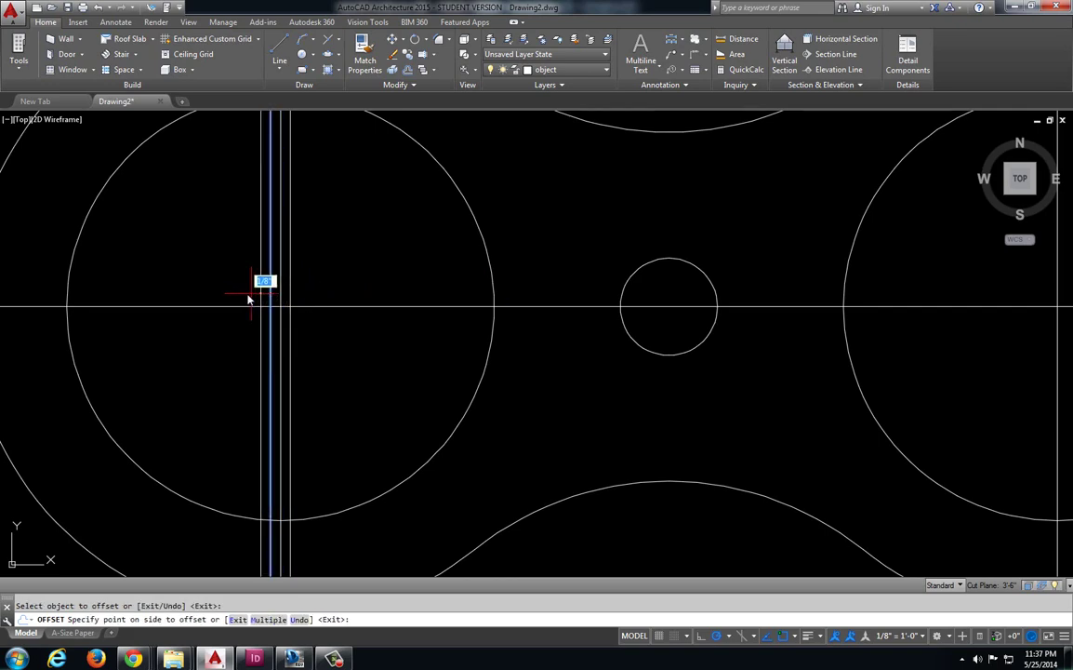
click(249, 296)
click(291, 299)
click(303, 298)
Step: Offset the left circle's horizontal centre line by 1/8 twice above and below
scroll(261, 323, up, 2)
scroll(260, 322, up, 2)
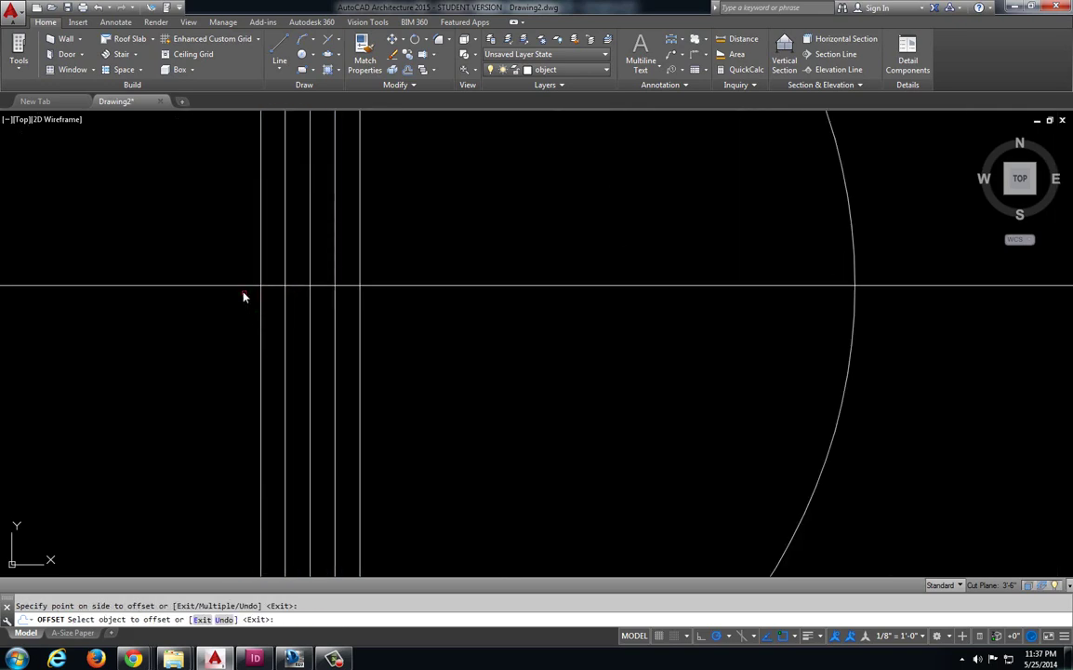
click(241, 285)
click(242, 267)
click(242, 262)
click(240, 244)
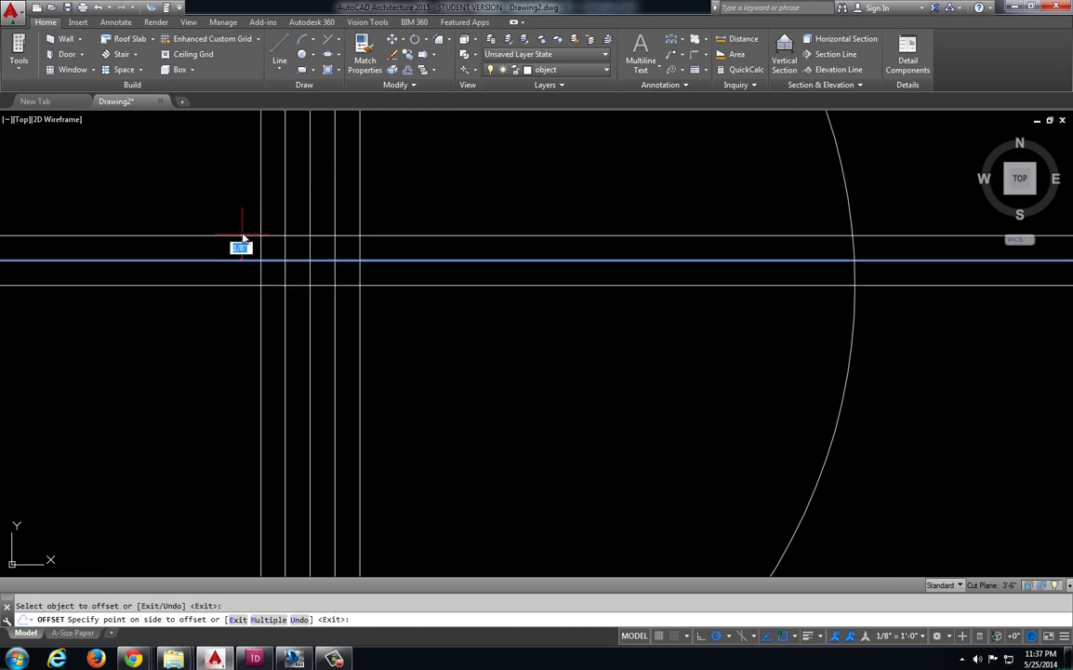
click(240, 286)
click(239, 315)
click(232, 309)
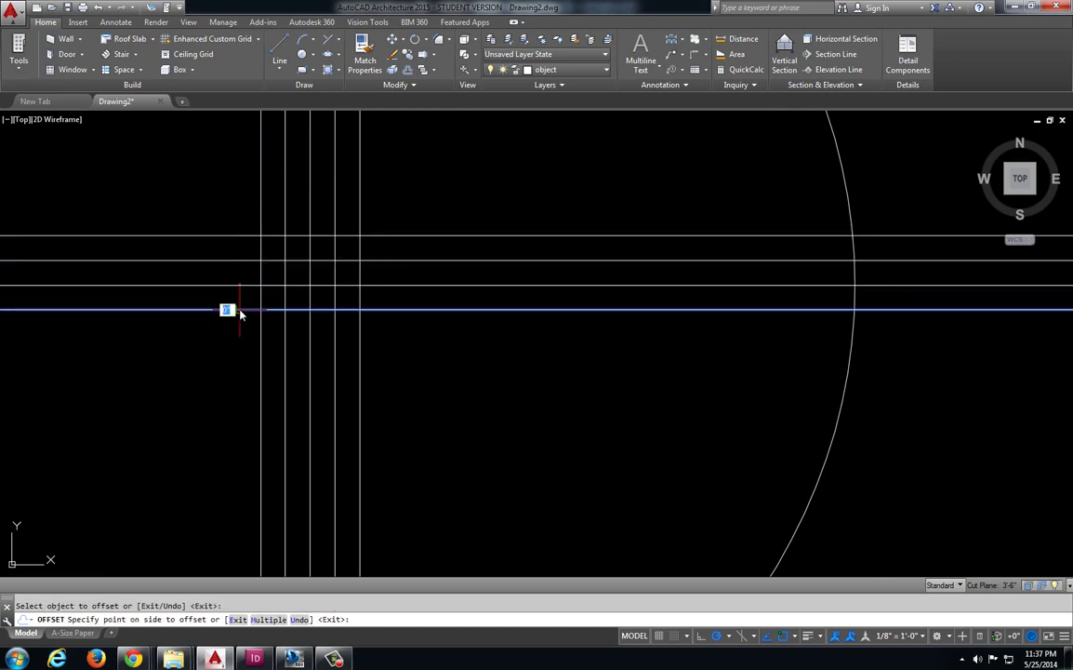
click(237, 372)
key(Escape)
Step: Trim the gaps into the centre lines and erase the leftover offset construction lines
text(tr)
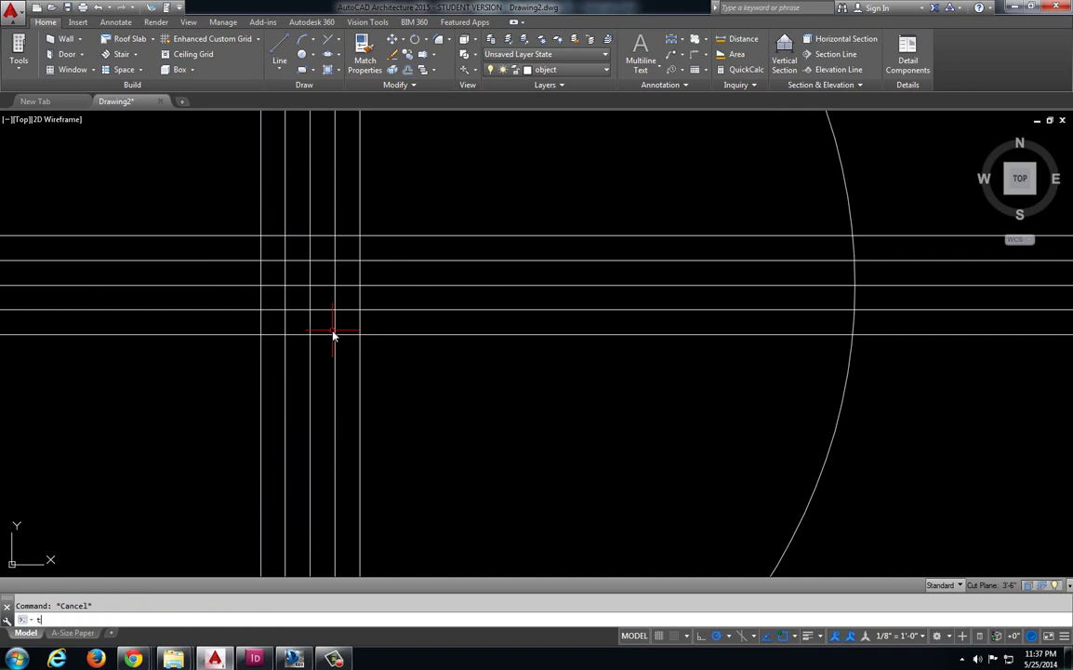
key(Return)
key(Return)
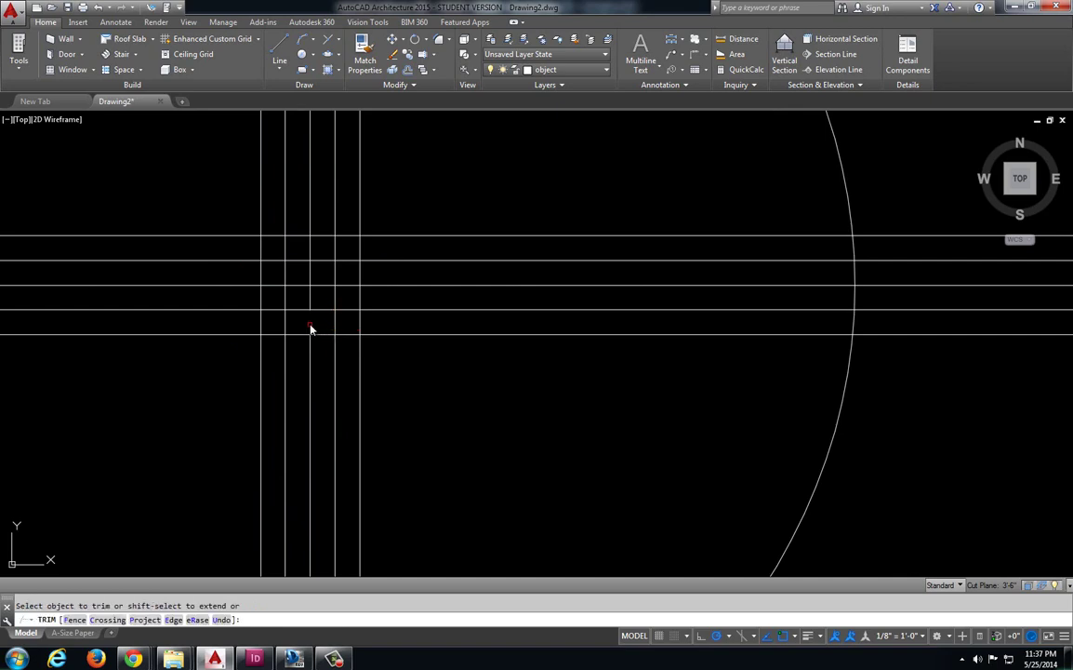
click(311, 328)
click(307, 249)
key(Escape)
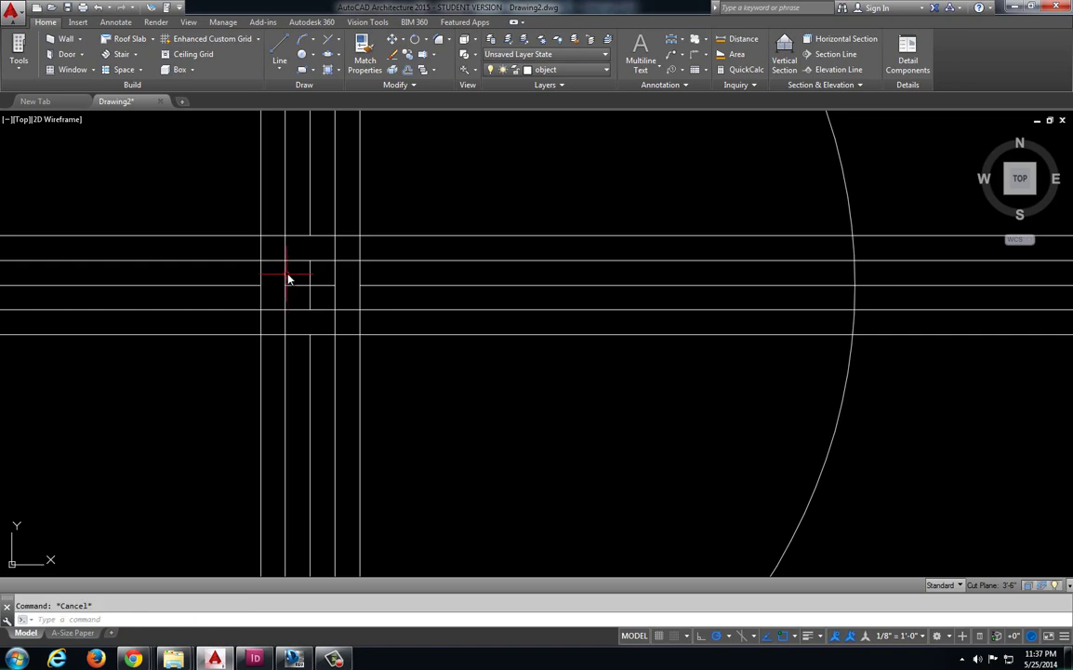
click(287, 269)
click(257, 233)
click(397, 351)
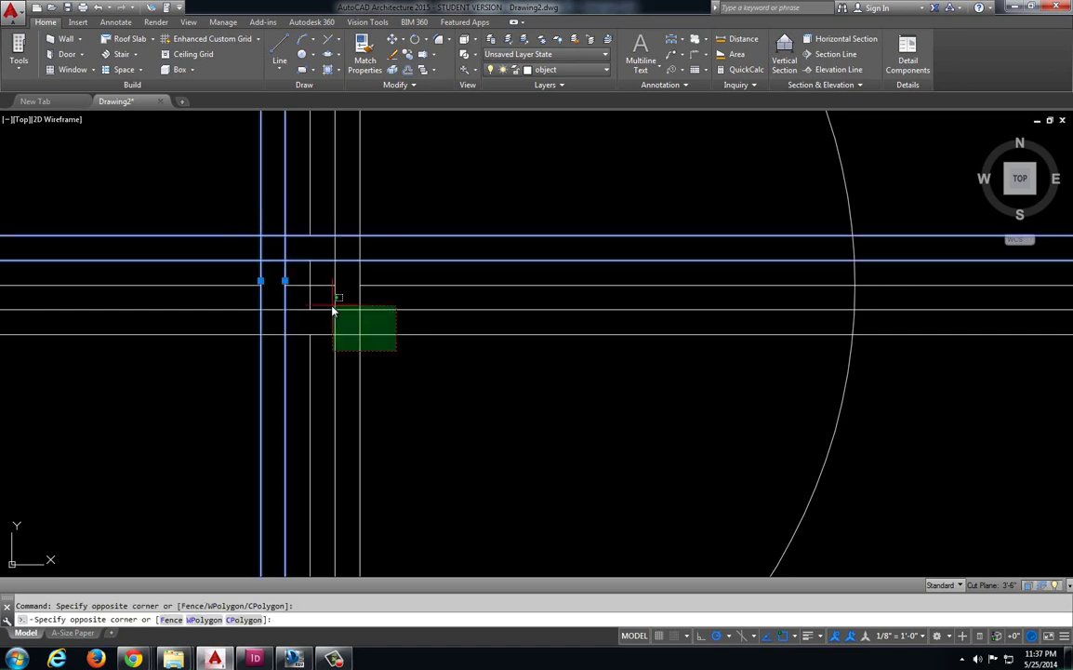
click(330, 309)
key(Delete)
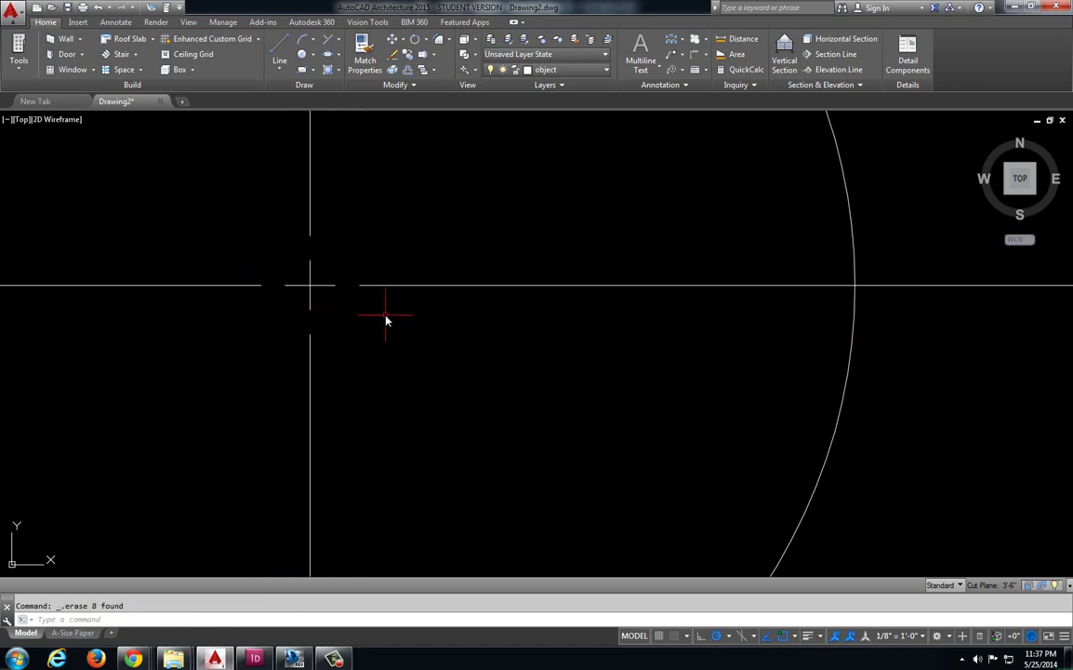
scroll(387, 314, down, 5)
middle_drag(472, 341, 428, 337)
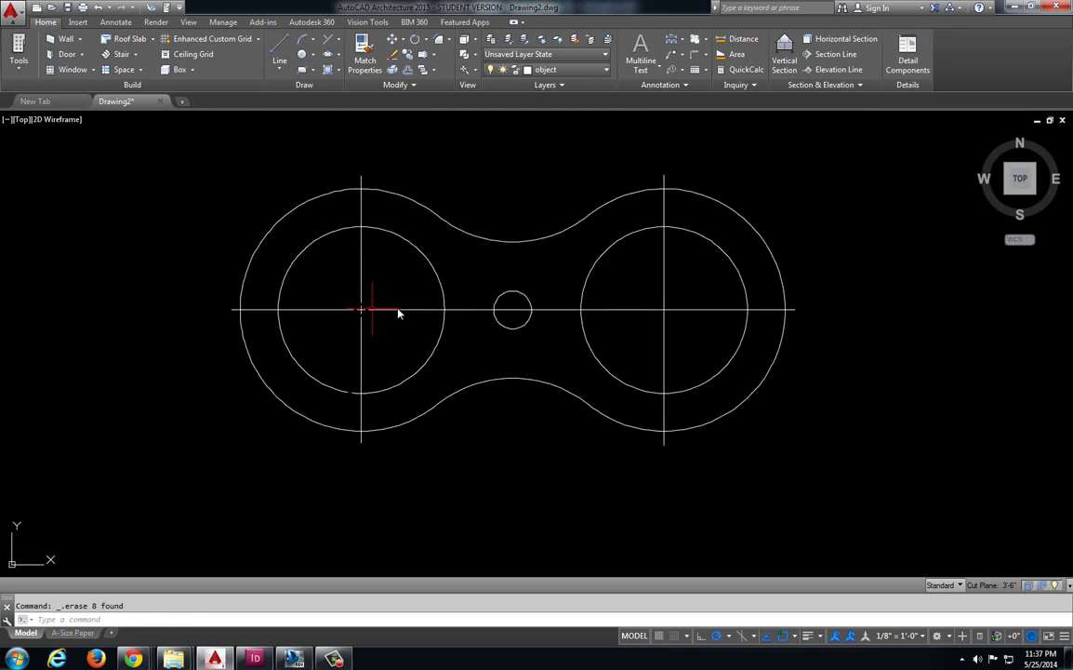
Step: Offset the right circle's vertical centre line by 1/8 twice on each side
scroll(670, 317, up, 6)
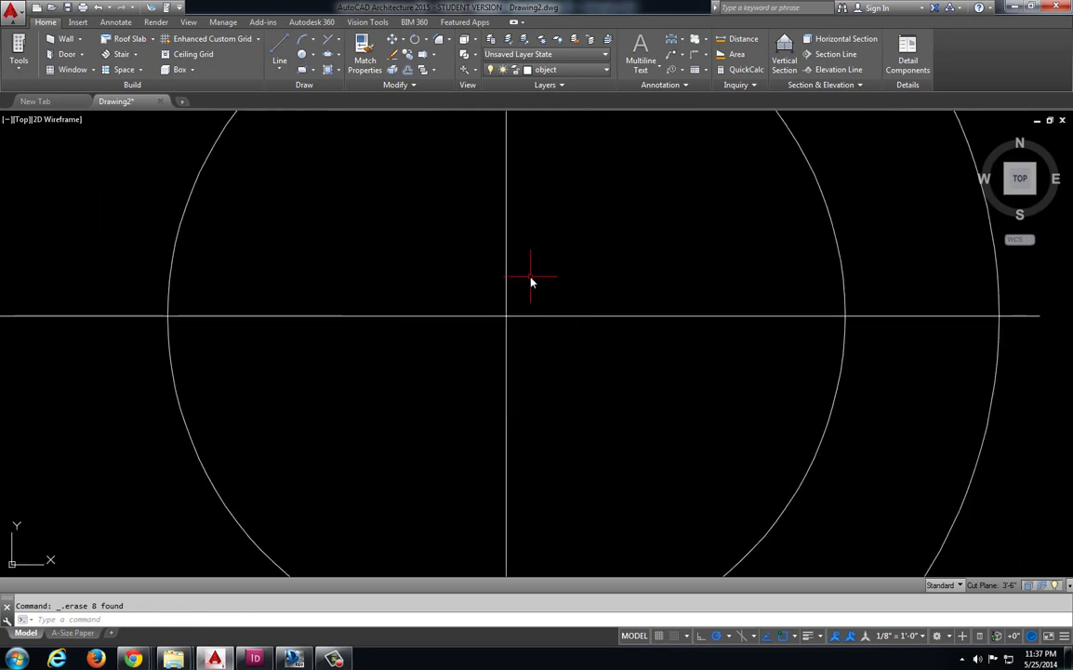
text(offs)
key(Return)
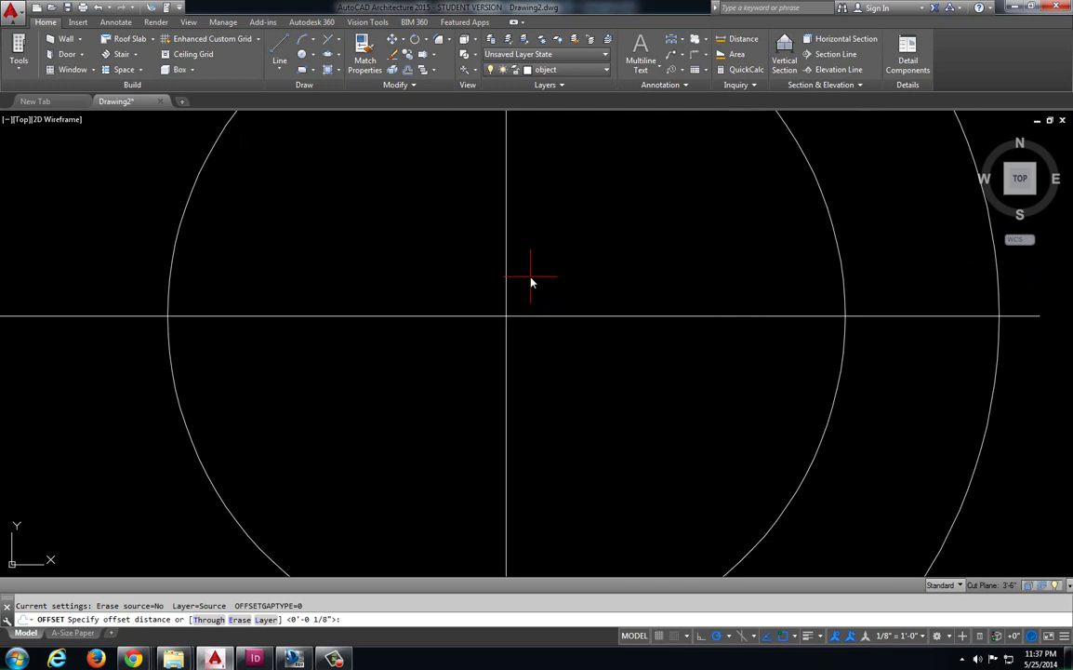
key(Return)
click(505, 295)
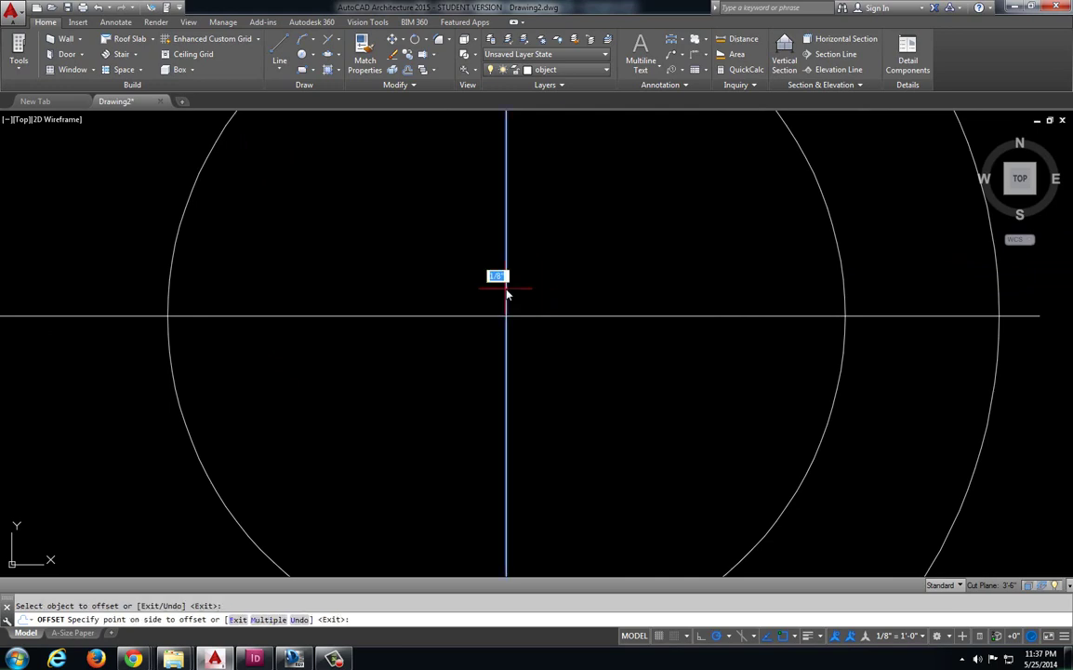
click(532, 291)
click(522, 291)
click(524, 294)
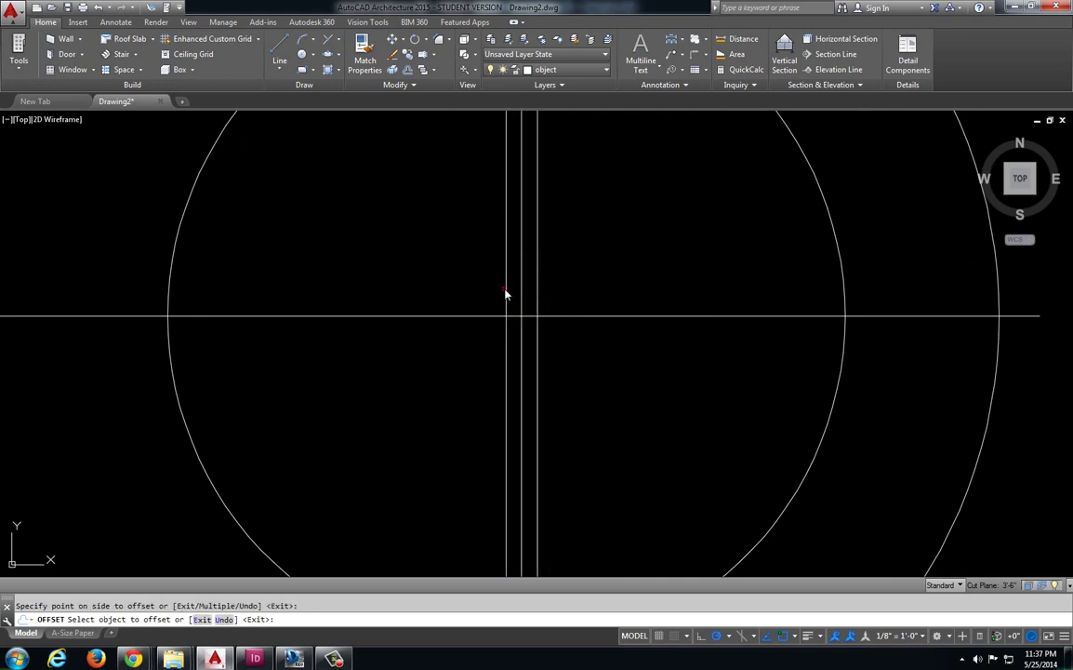
click(505, 292)
click(486, 297)
click(490, 284)
click(467, 312)
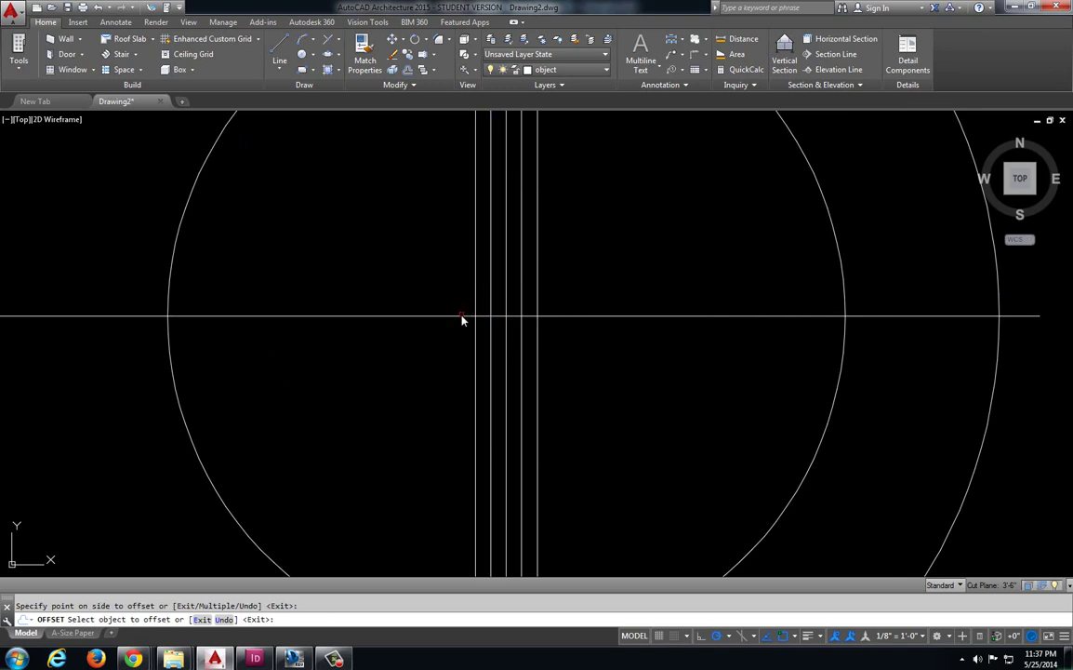
Step: Offset the right circle's horizontal centre line by 1/8 twice above and below
click(462, 315)
click(462, 307)
click(461, 301)
click(457, 289)
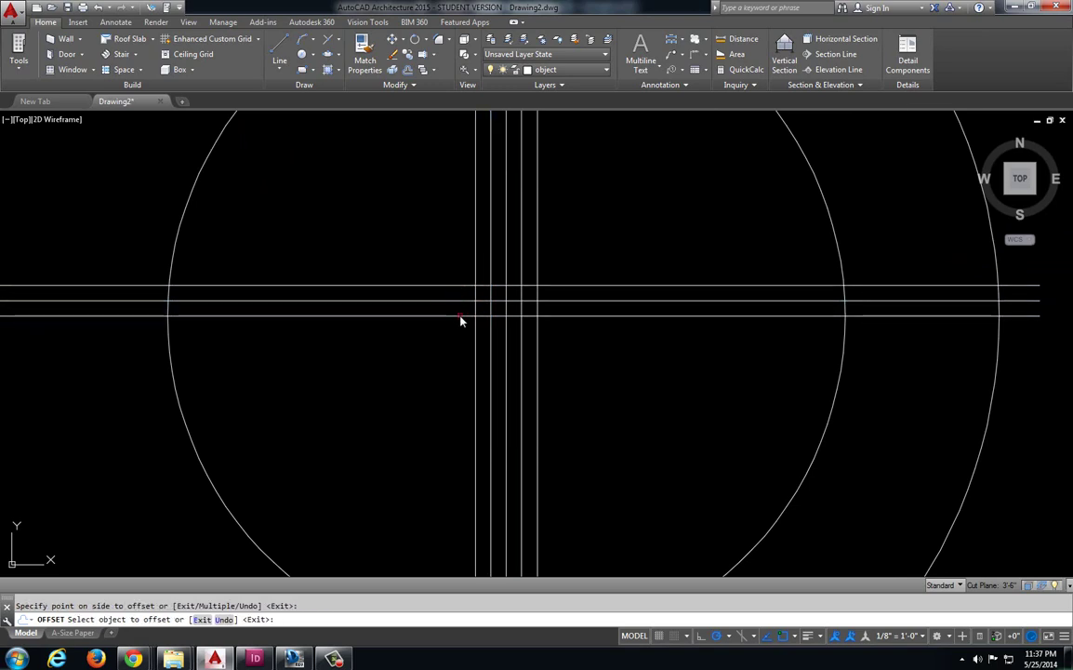
click(461, 316)
click(460, 333)
click(460, 332)
click(462, 346)
scroll(518, 326, up, 2)
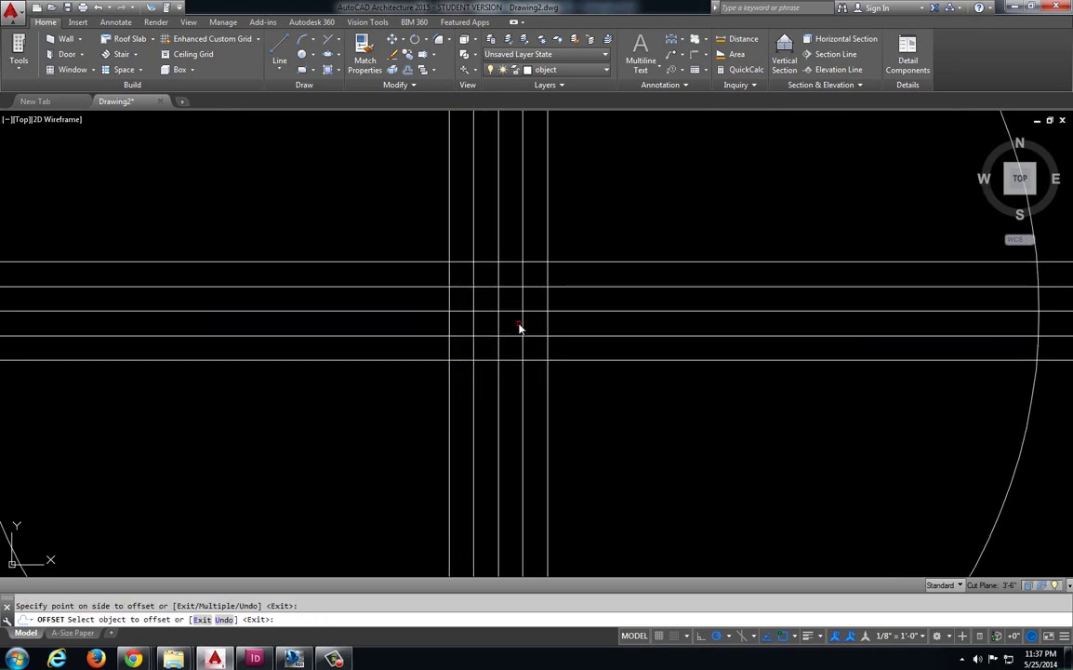
key(Escape)
Step: Trim the centre-mark gaps and erase the leftover offset lines around the right circle
text(tr)
key(Return)
key(Return)
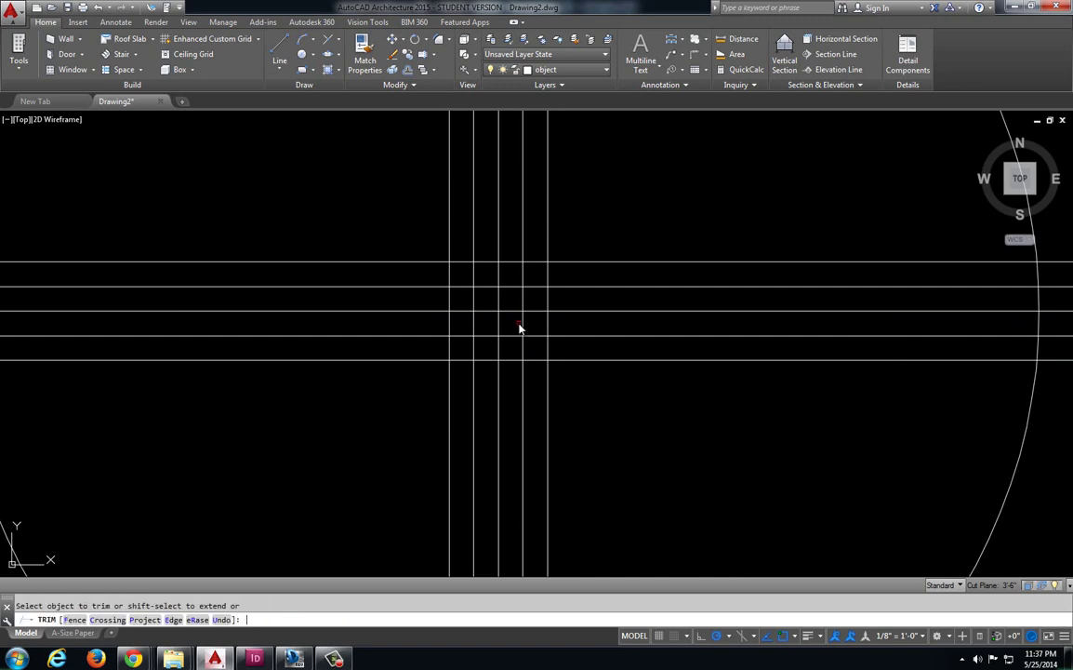
click(503, 350)
click(501, 338)
key(Escape)
click(575, 395)
click(520, 333)
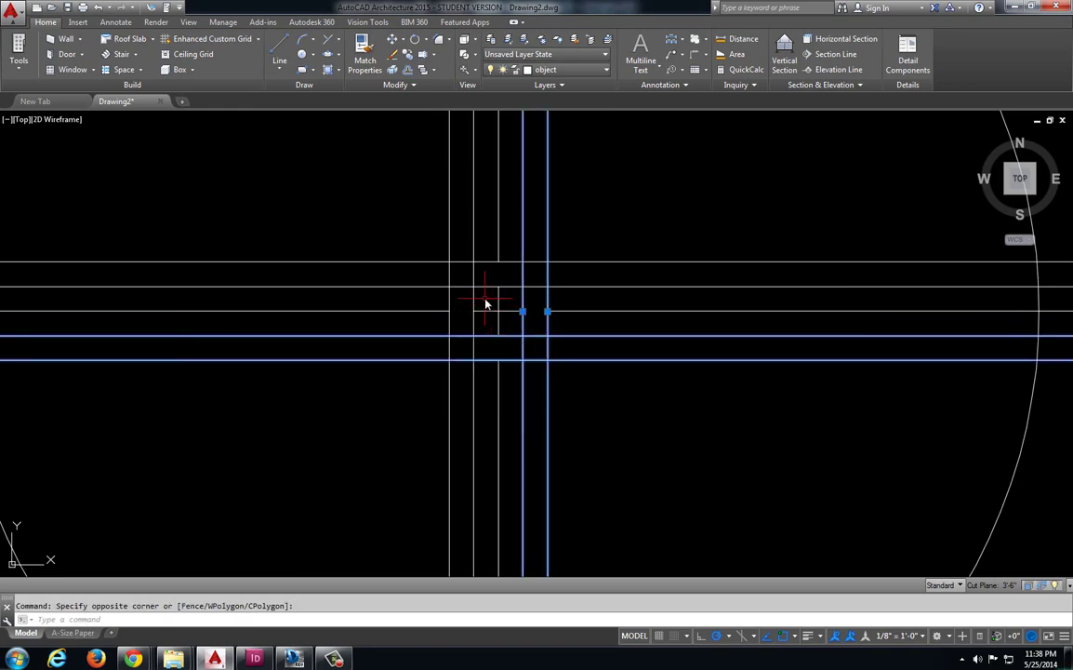
click(483, 297)
click(436, 261)
key(Delete)
scroll(436, 258, down, 5)
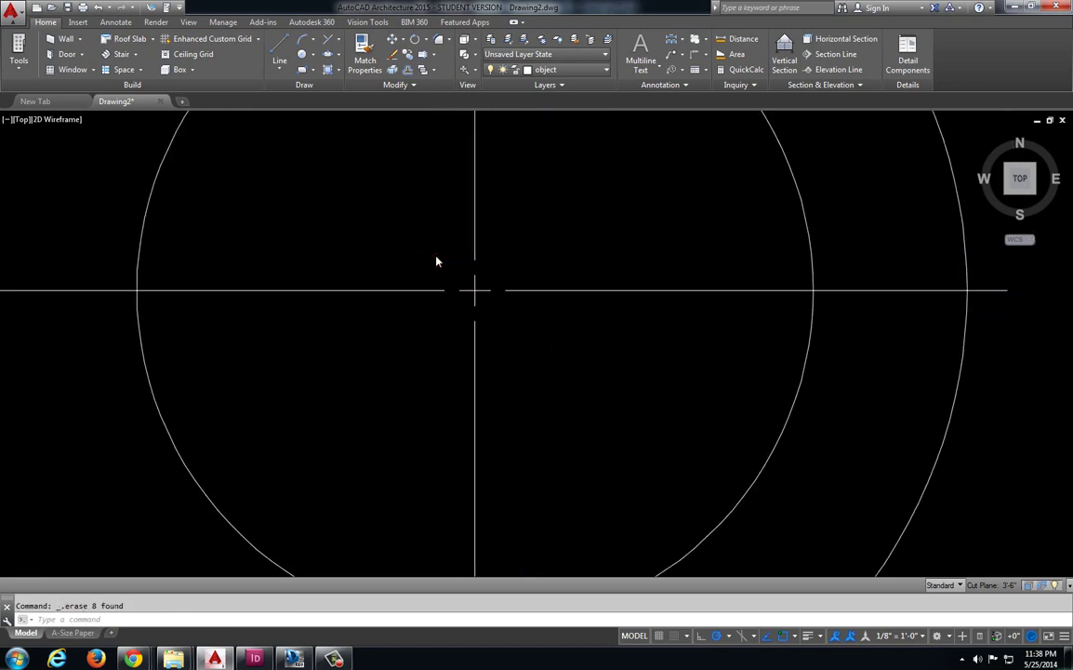
Step: Offset the small circle's vertical centre line by 1/8 twice on each side
scroll(362, 287, up, 2)
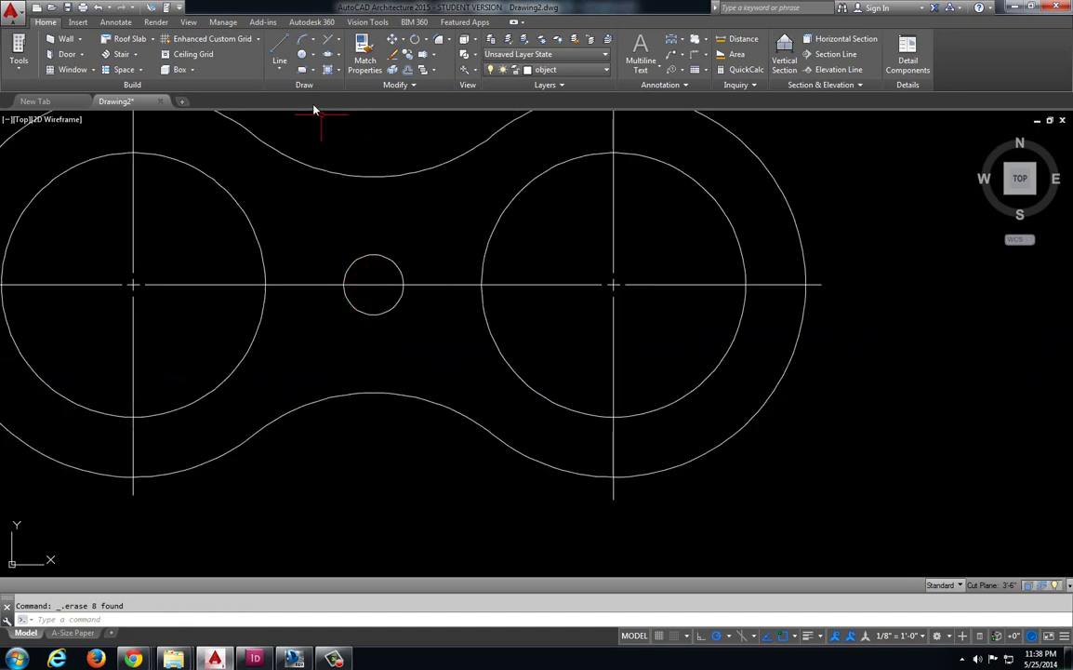
click(281, 43)
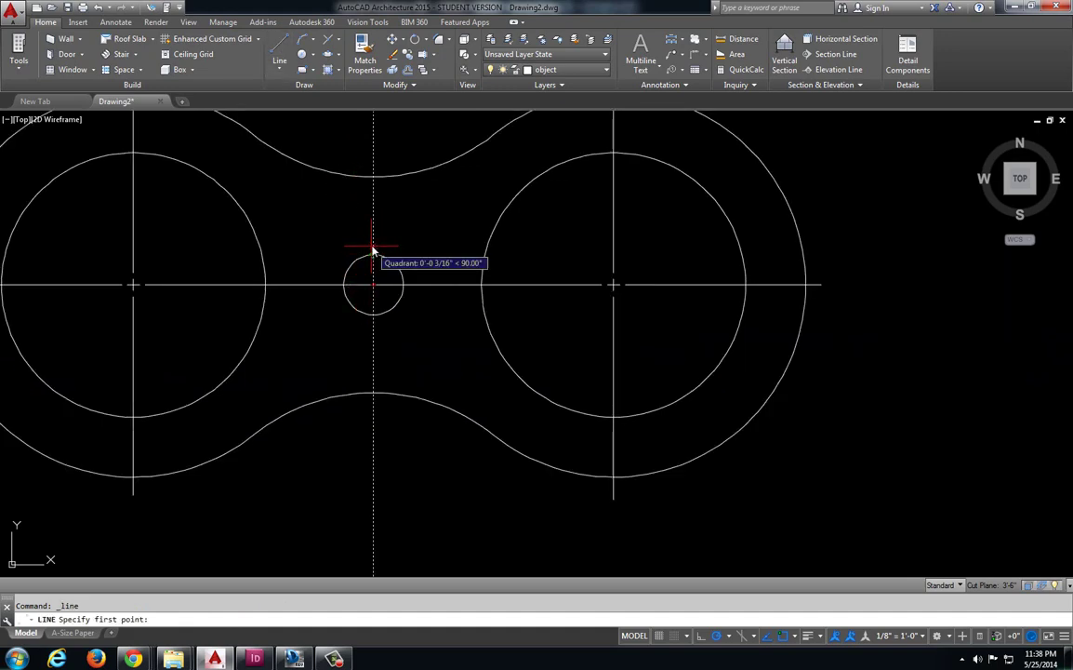
click(372, 251)
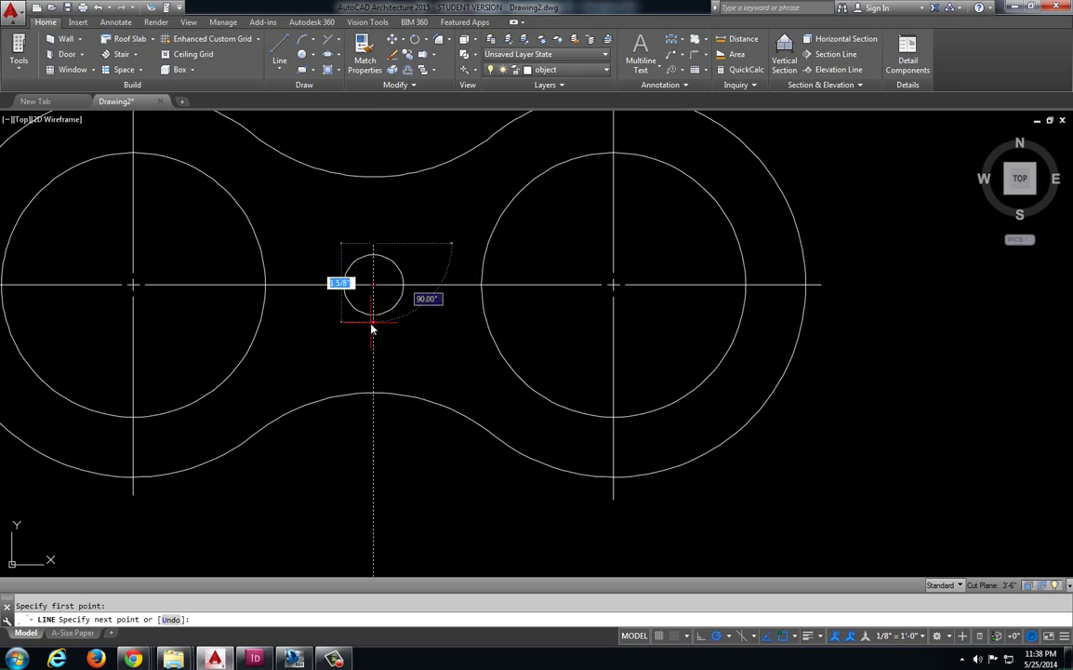
key(Escape)
scroll(380, 302, up, 4)
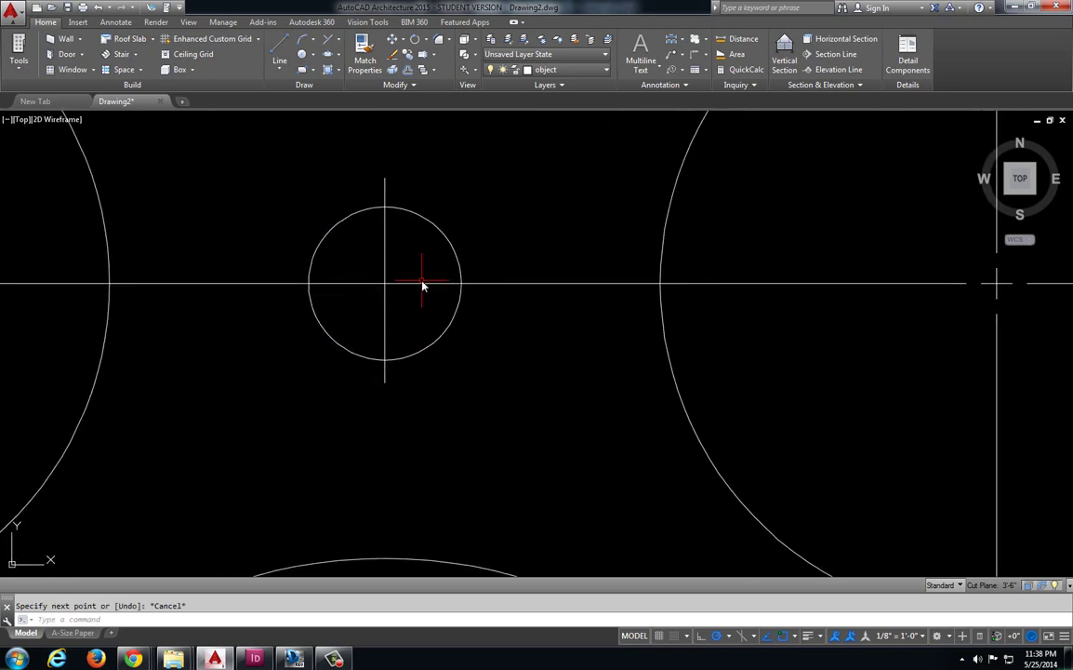
text(t)
key(Return)
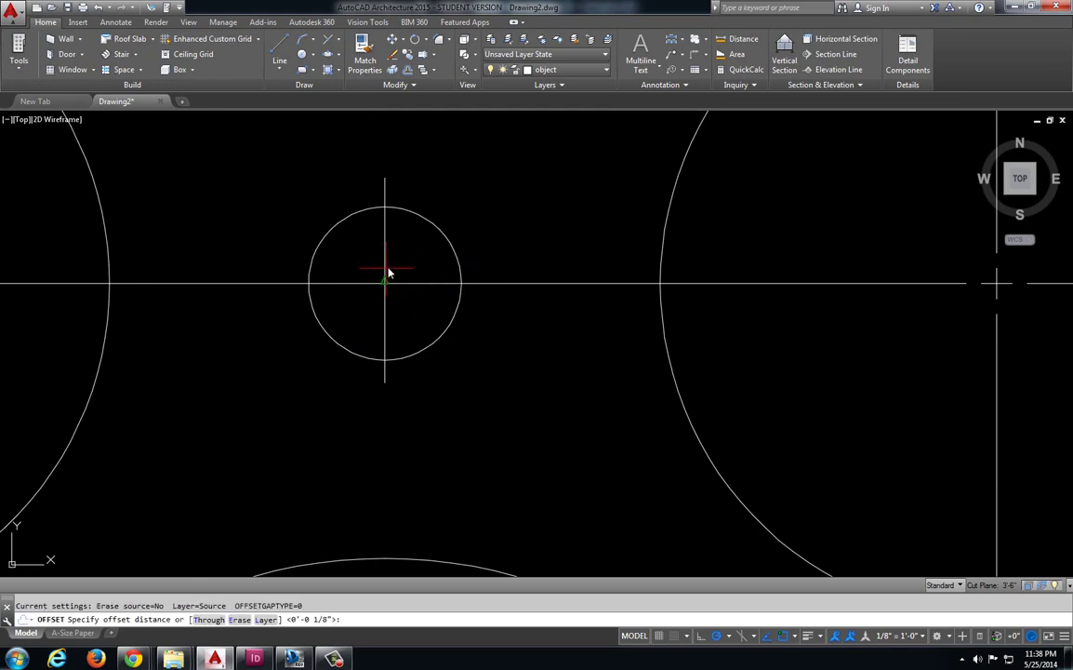
key(Return)
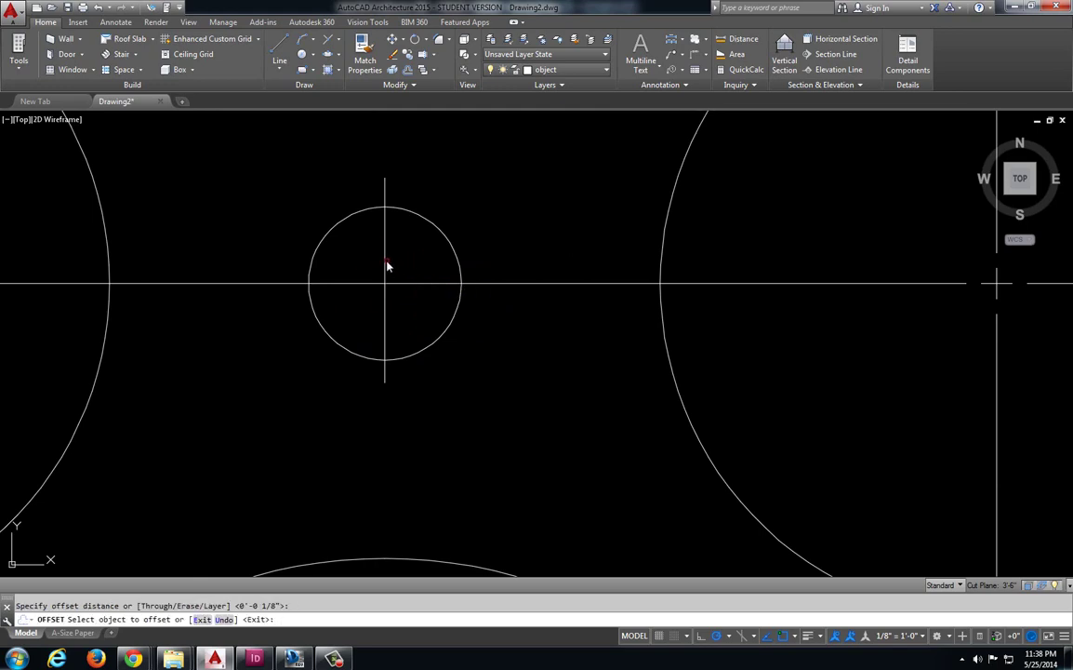
click(386, 266)
click(403, 261)
click(401, 264)
click(421, 267)
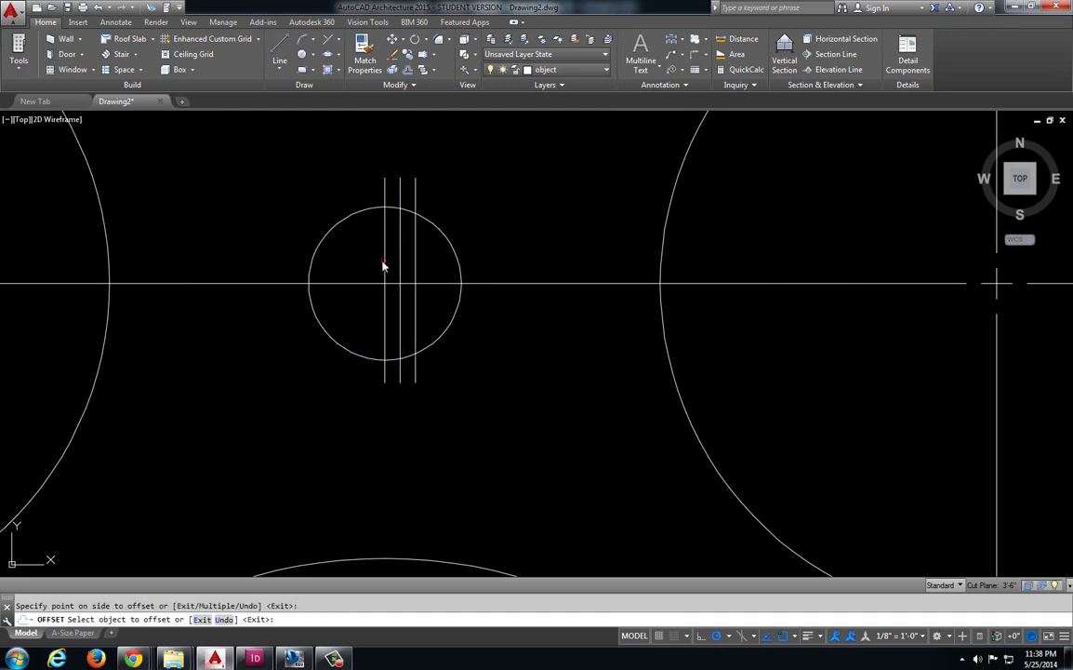
click(385, 266)
click(371, 263)
click(370, 261)
click(345, 276)
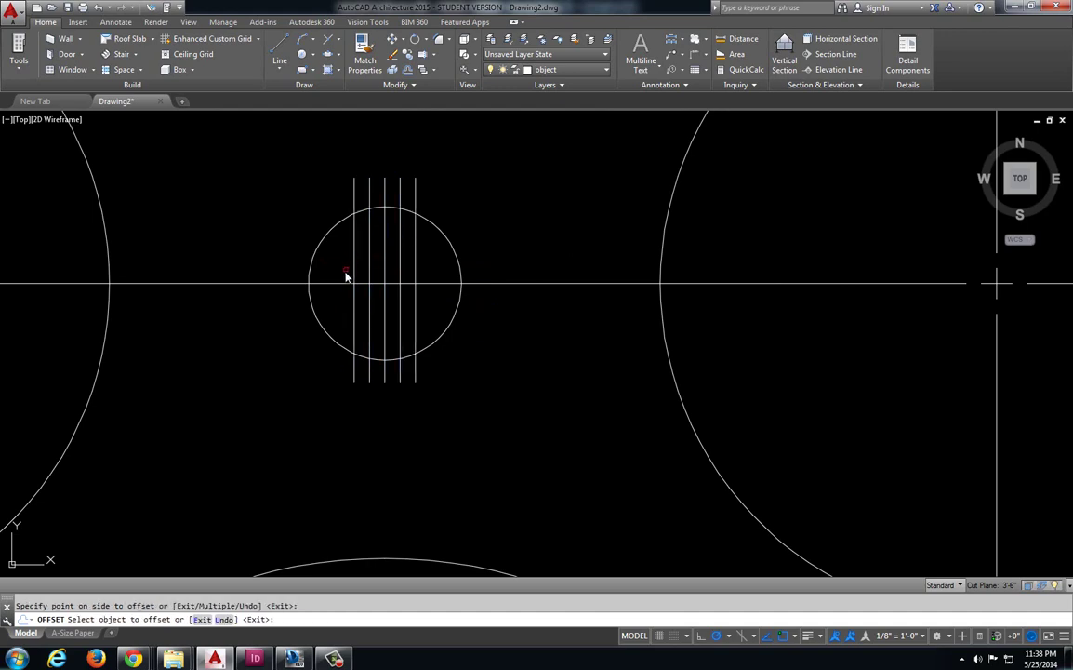
Step: Offset the small circle's horizontal centre line by 1/8 twice above and below
click(342, 283)
click(343, 276)
click(340, 268)
click(340, 261)
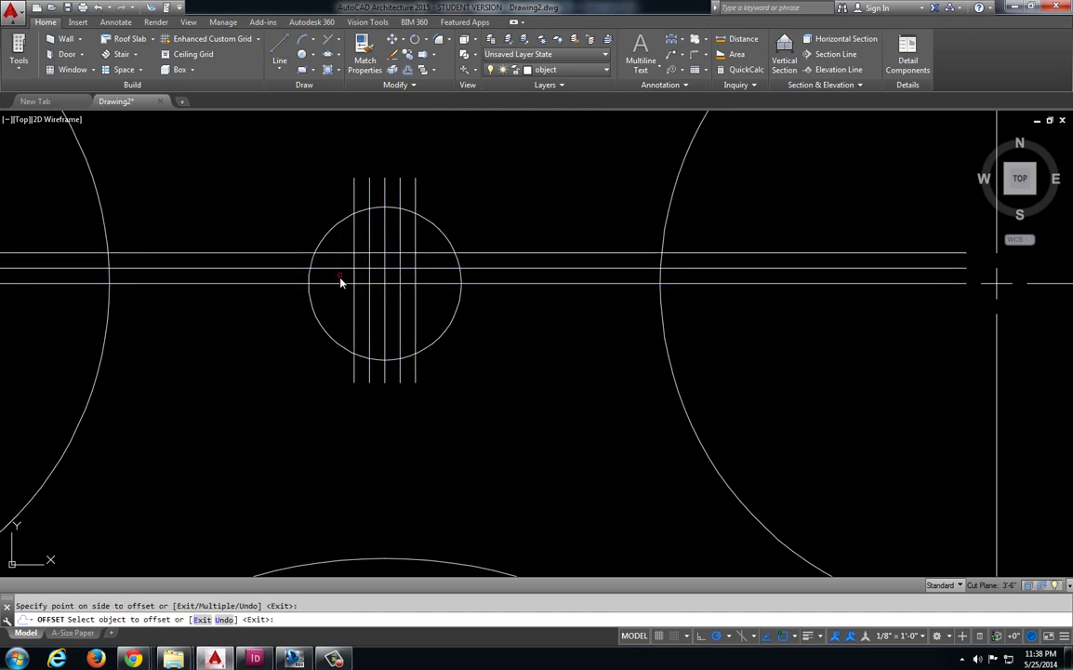
click(340, 282)
click(340, 294)
click(343, 299)
click(347, 311)
key(Escape)
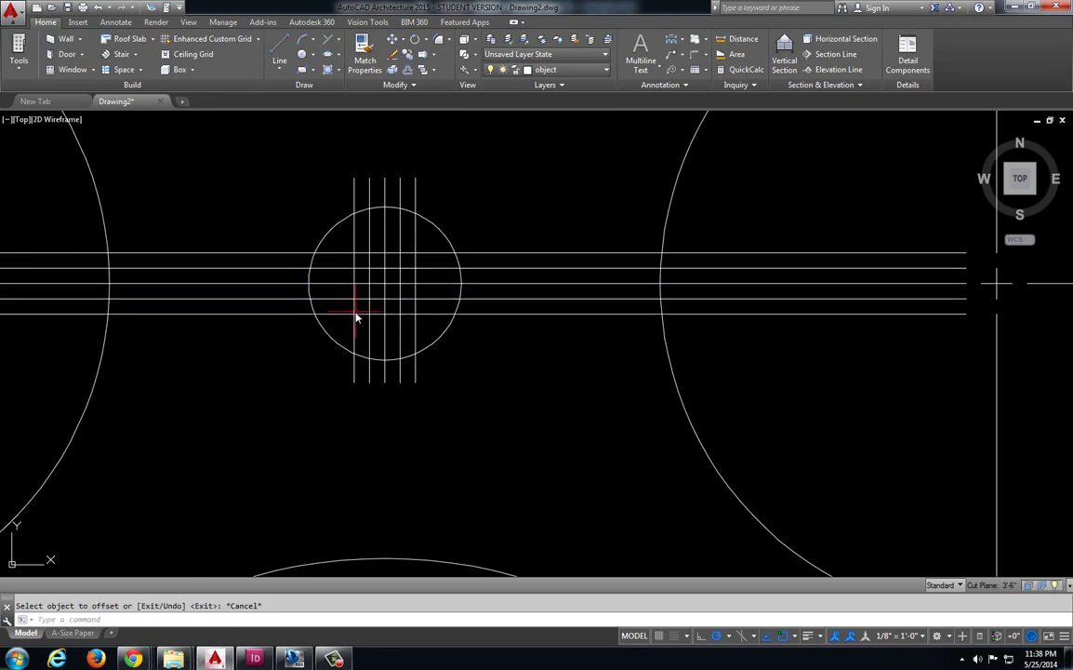
Step: Trim the gap into the middle centre line and erase the extra offset lines
text(tr)
key(Return)
key(Return)
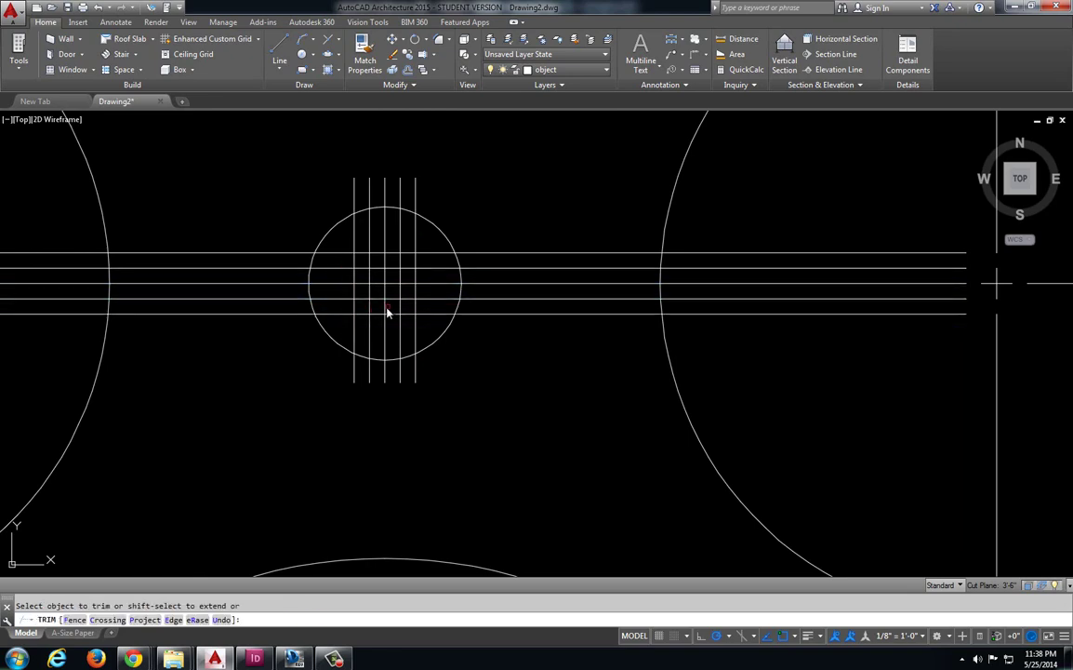
click(386, 307)
click(374, 280)
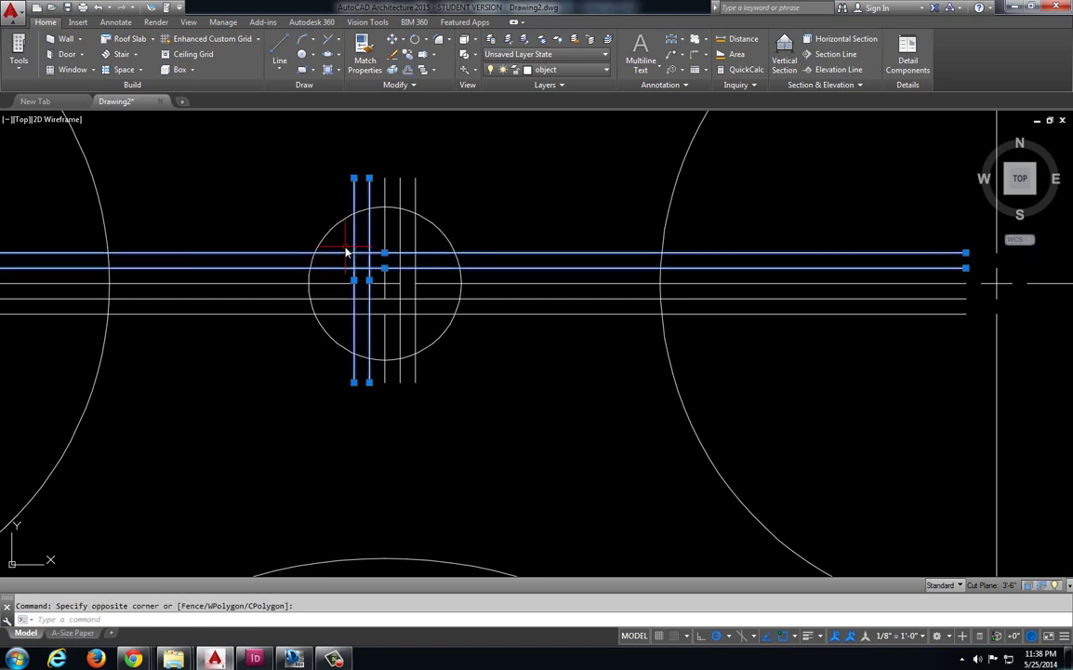
key(Delete)
click(426, 328)
click(398, 300)
key(Delete)
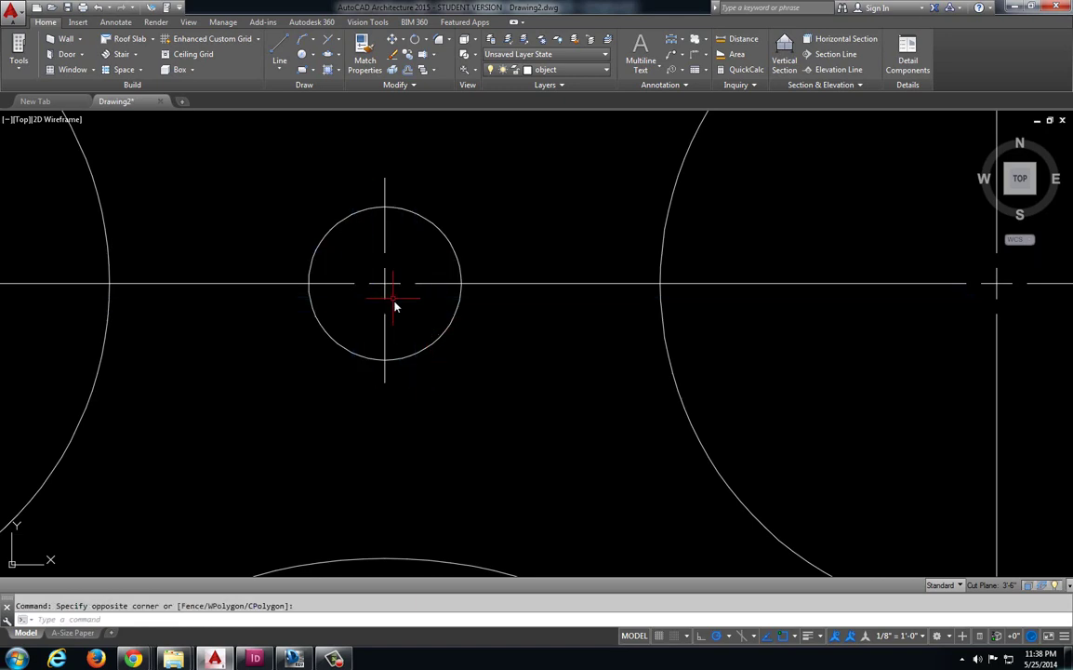
scroll(461, 315, down, 3)
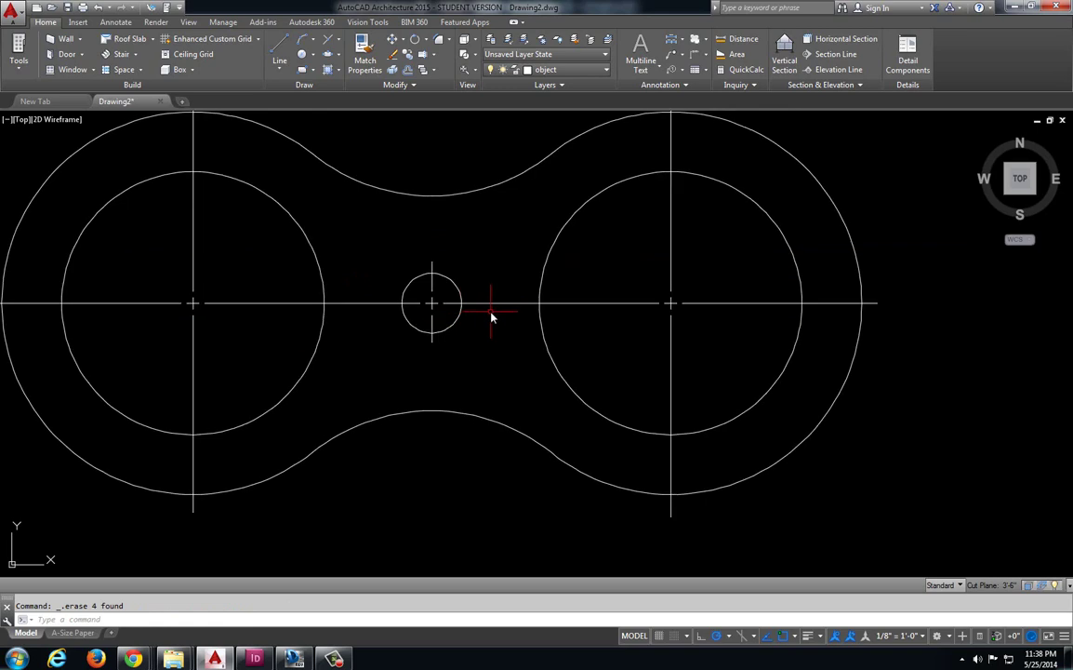
Step: Move the centre lines and centre marks of all three circles onto the Center Line layer
click(441, 313)
click(422, 290)
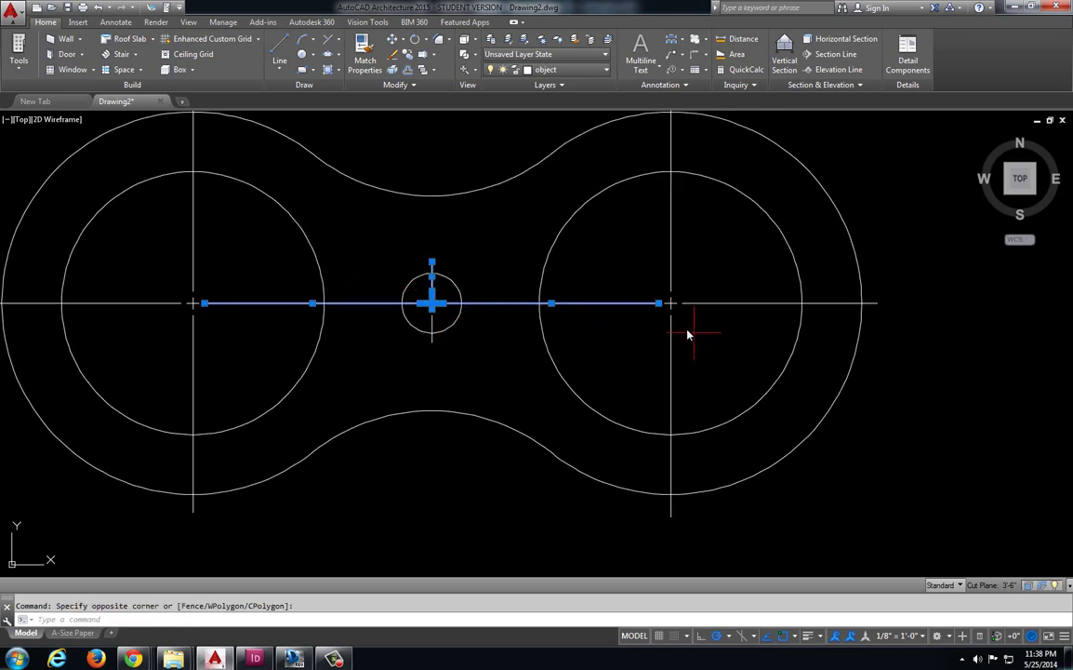
click(625, 299)
click(431, 321)
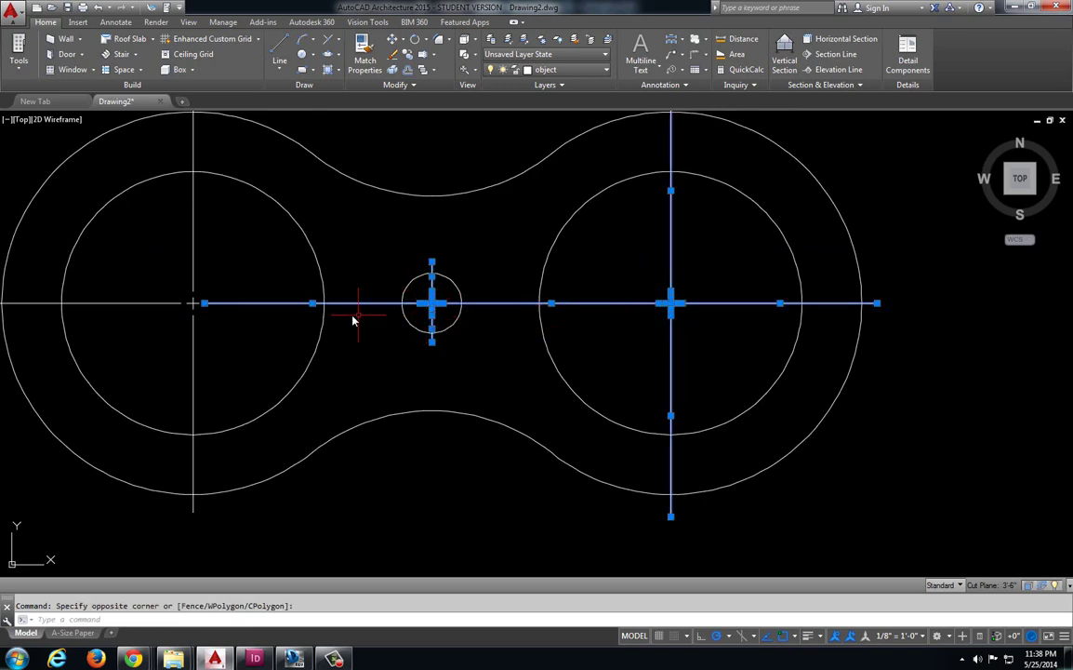
click(235, 335)
click(158, 269)
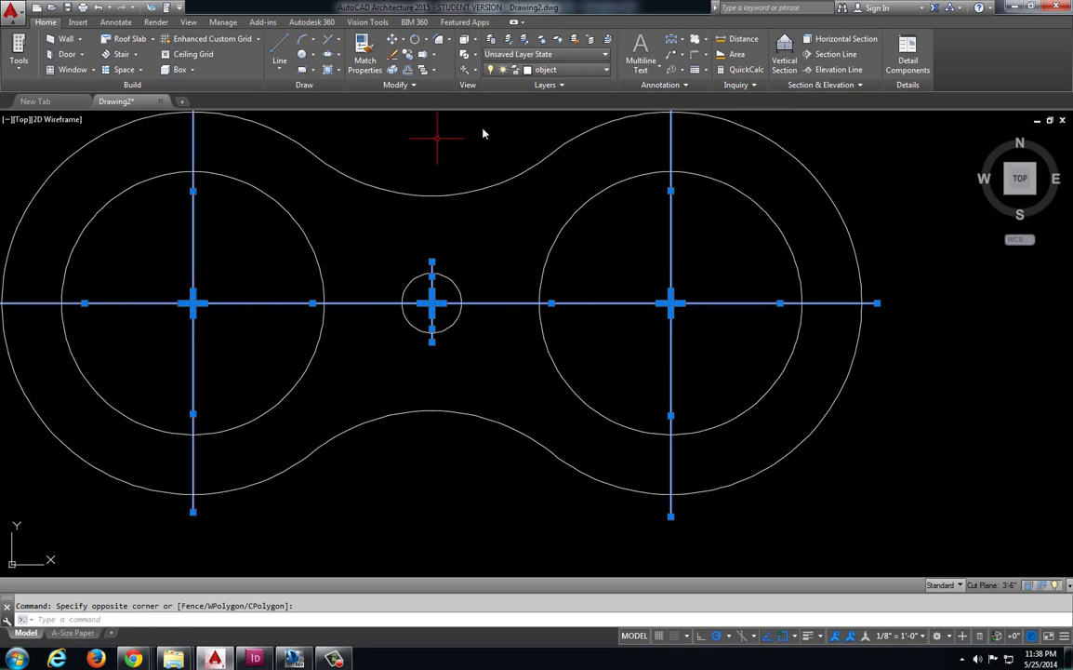
click(558, 69)
click(573, 123)
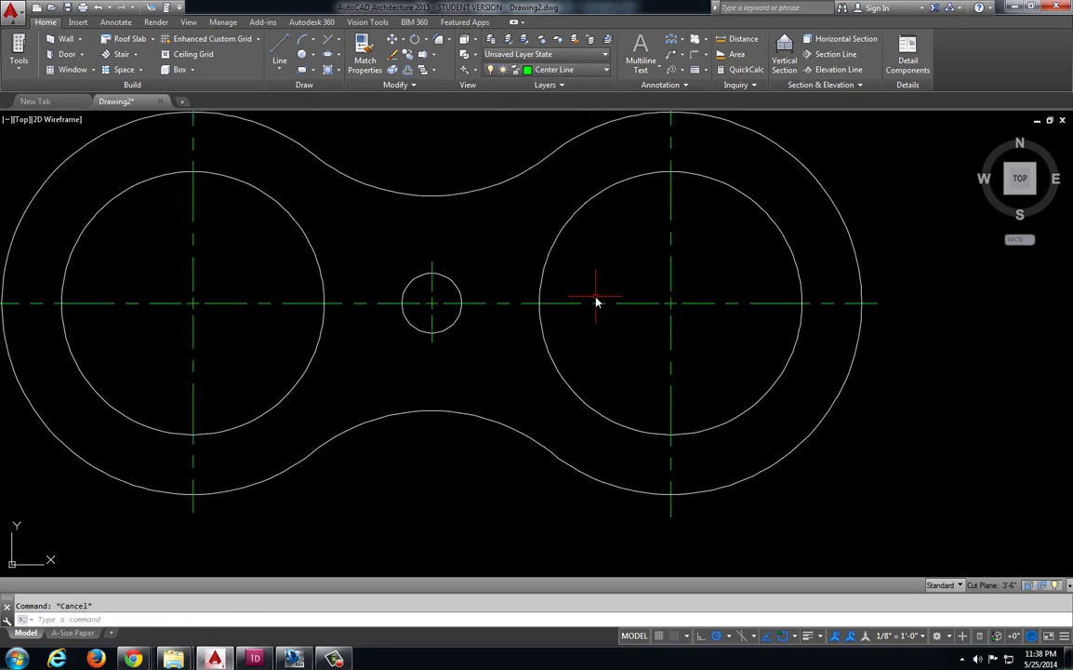
key(Escape)
scroll(577, 325, down, 2)
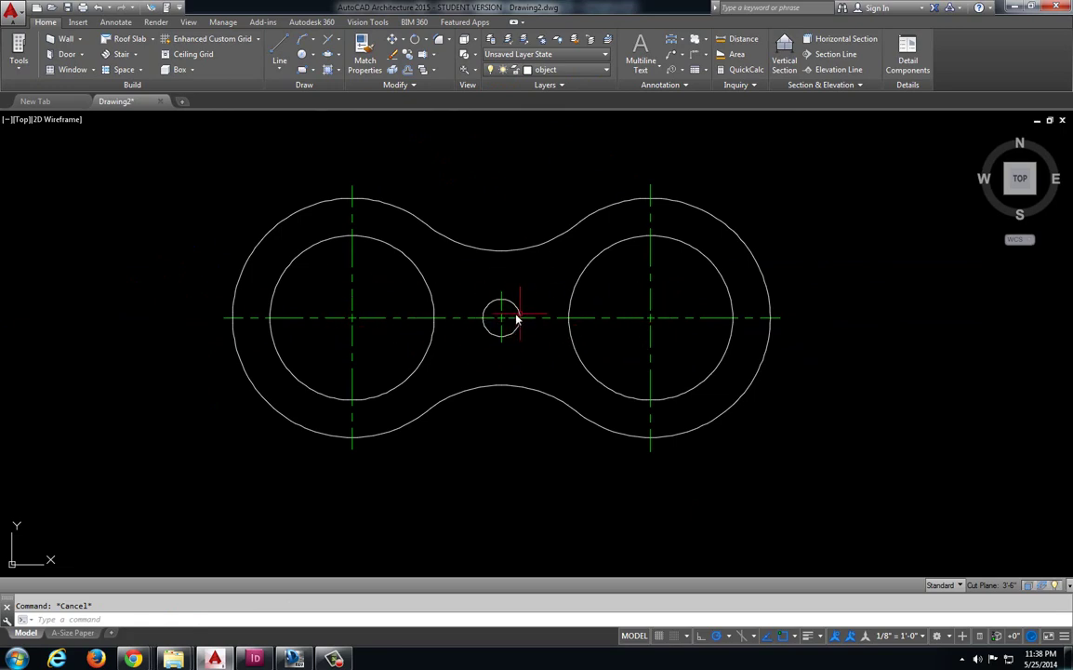
Step: Open Save As and navigate to the !AutoCAD folder on the Desktop
click(8, 15)
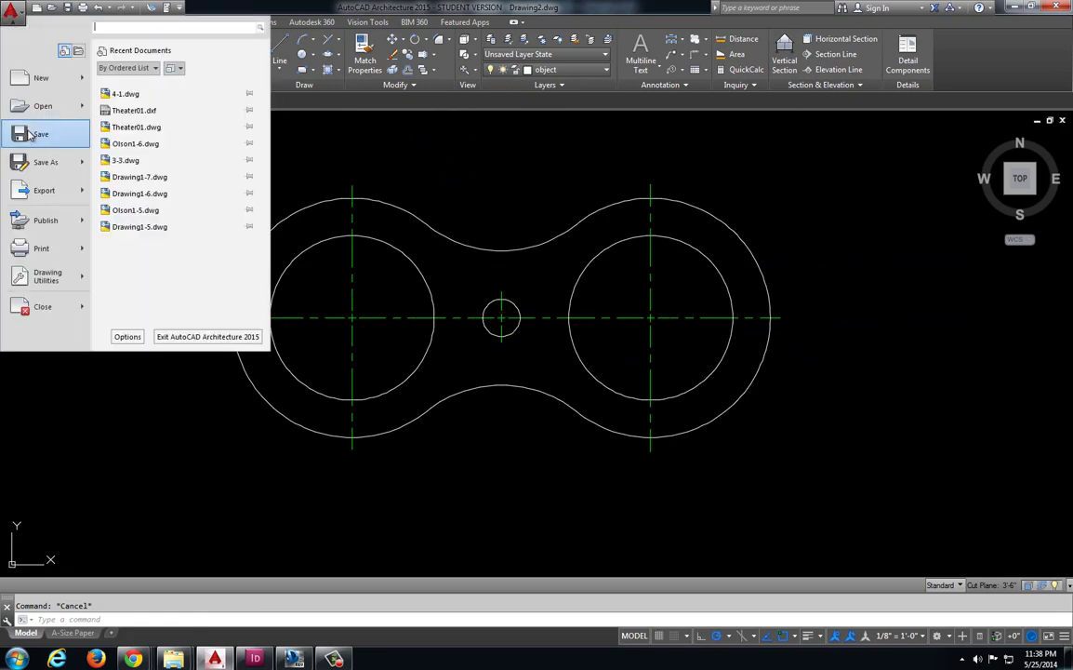
click(47, 163)
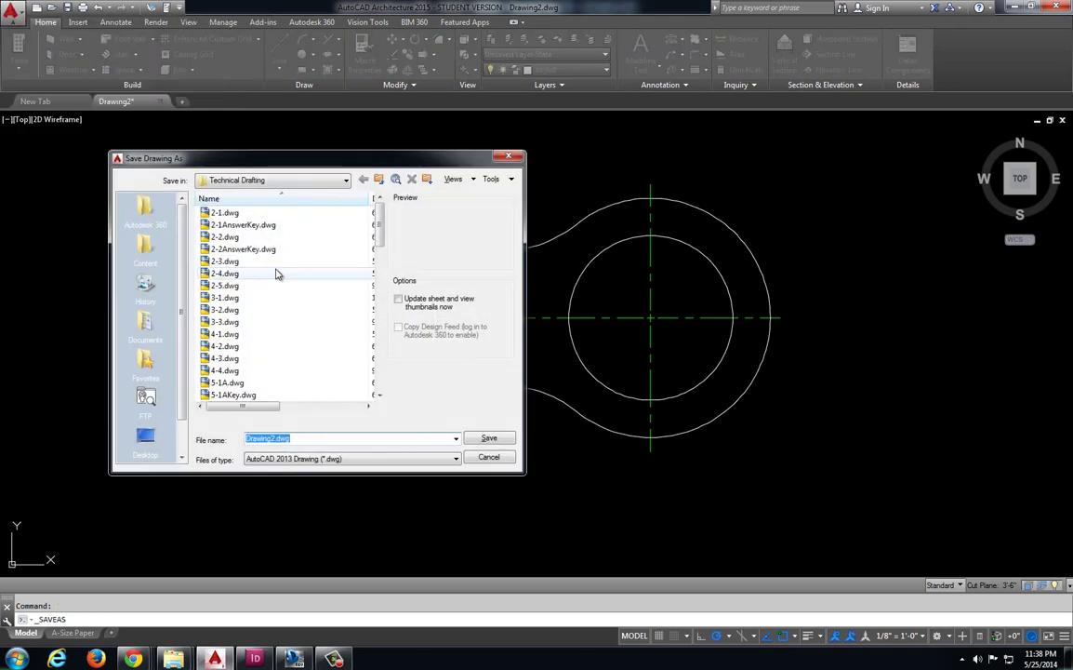
click(145, 435)
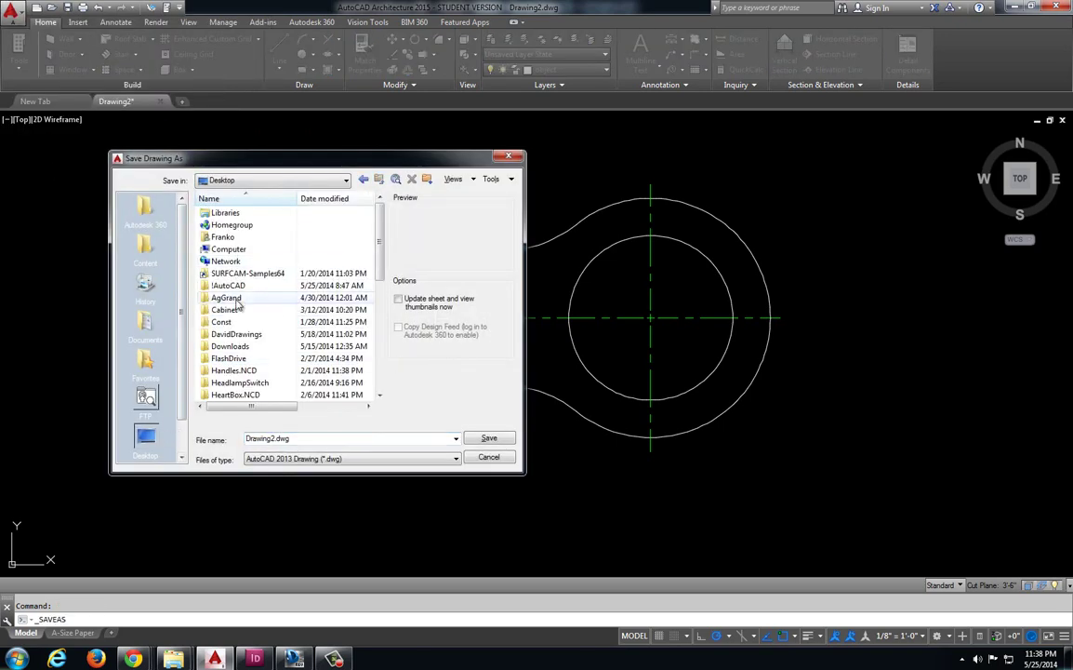
double_click(296, 284)
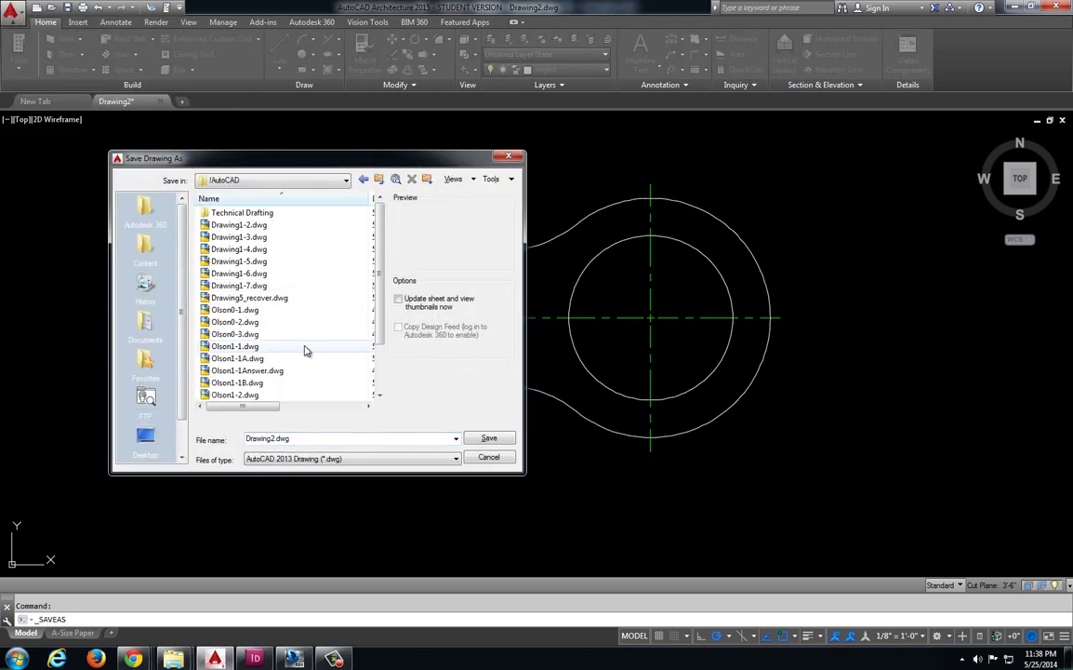
click(389, 458)
Step: Check the drawing number on the reference drawing in Design Review, then return to AutoCAD
key(alt+Tab)
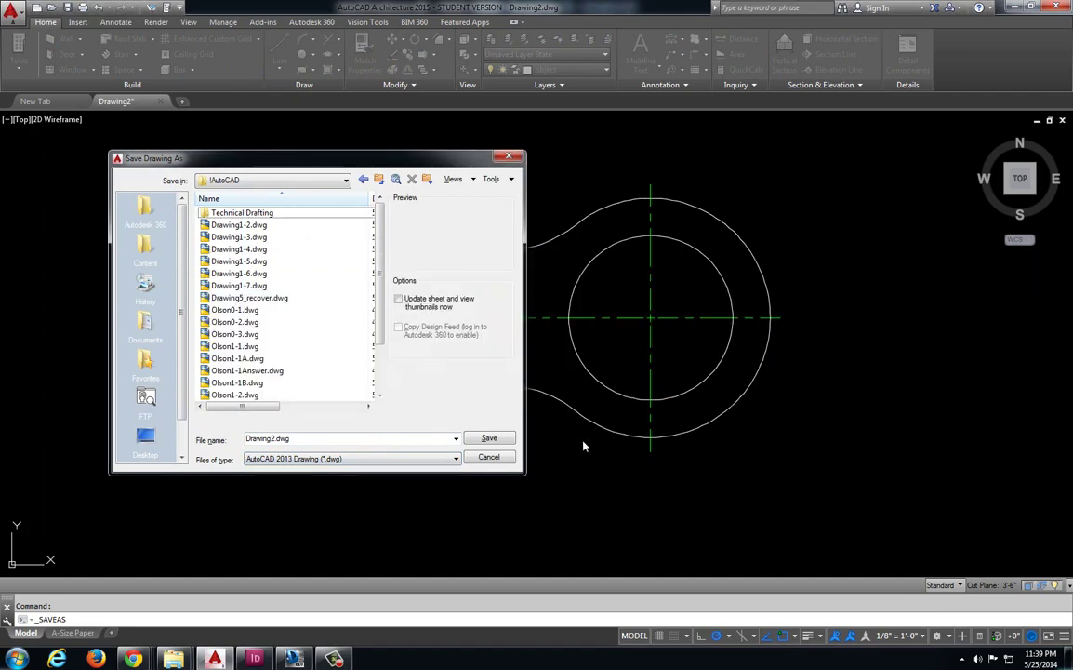
click(293, 658)
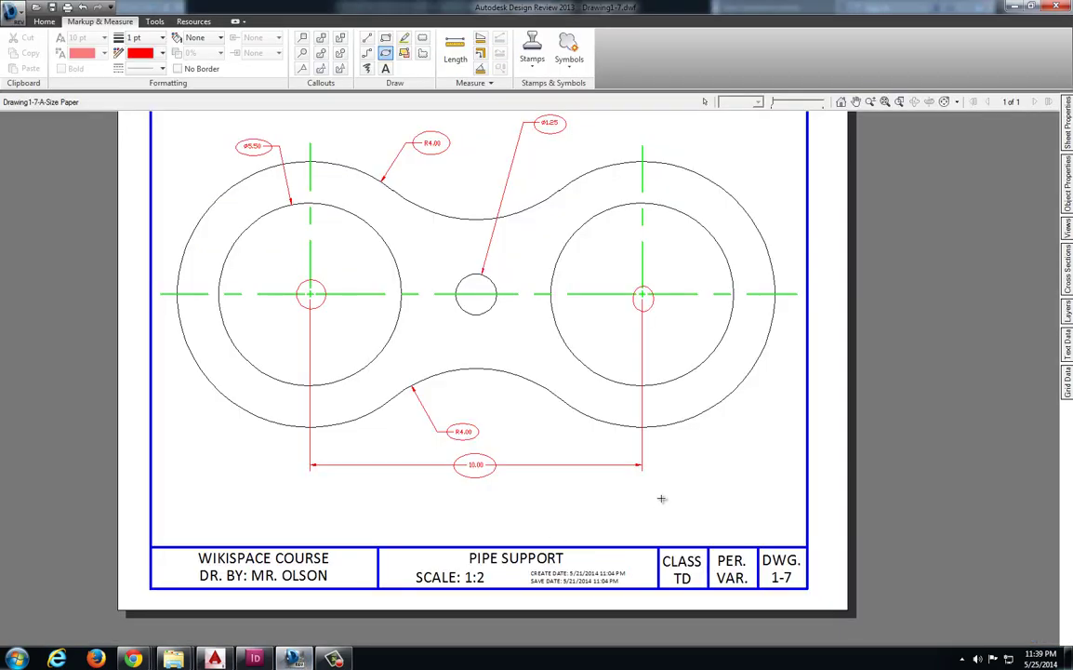
scroll(660, 465, up, 5)
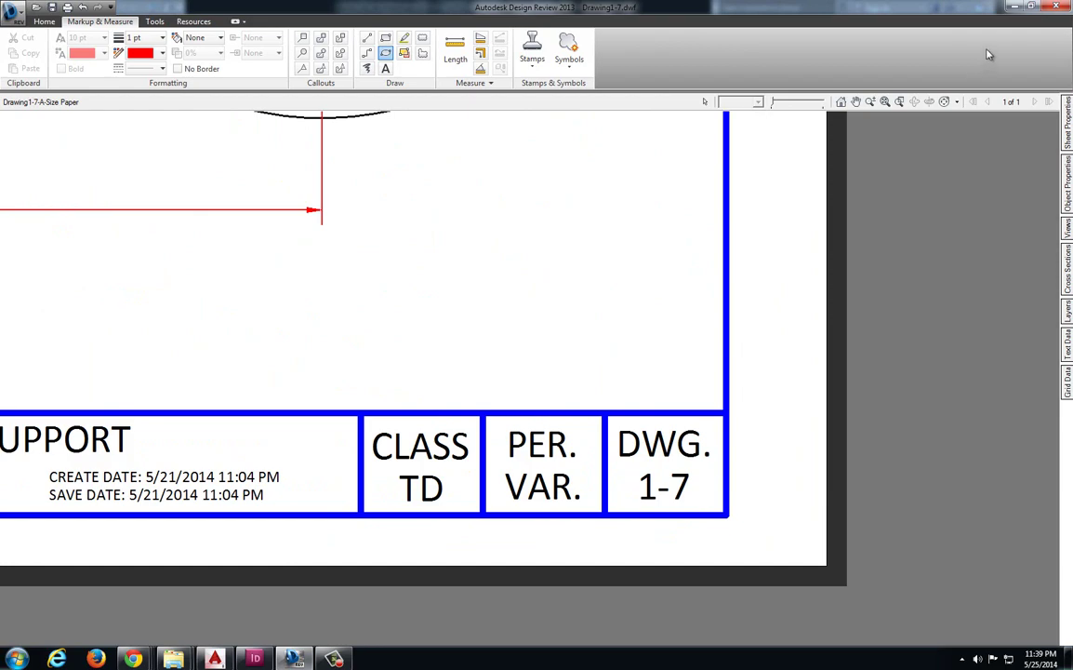
key(alt+Tab)
Step: Replace the file name Drawing2.dwg with Olson1-7
double_click(311, 437)
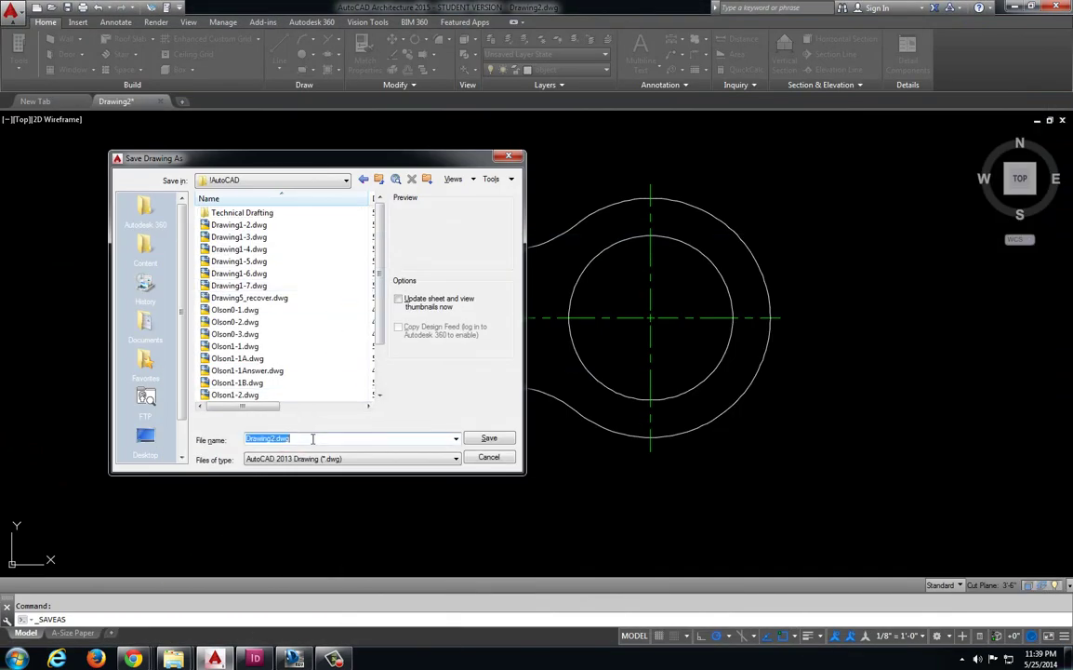
text(O)
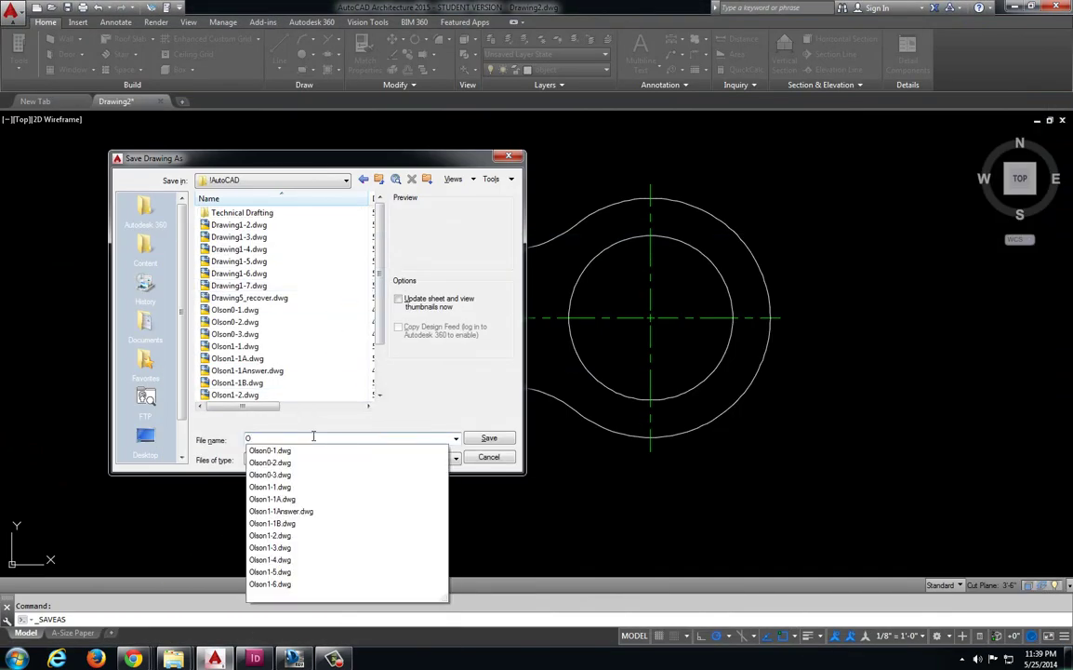
text(lson1-7)
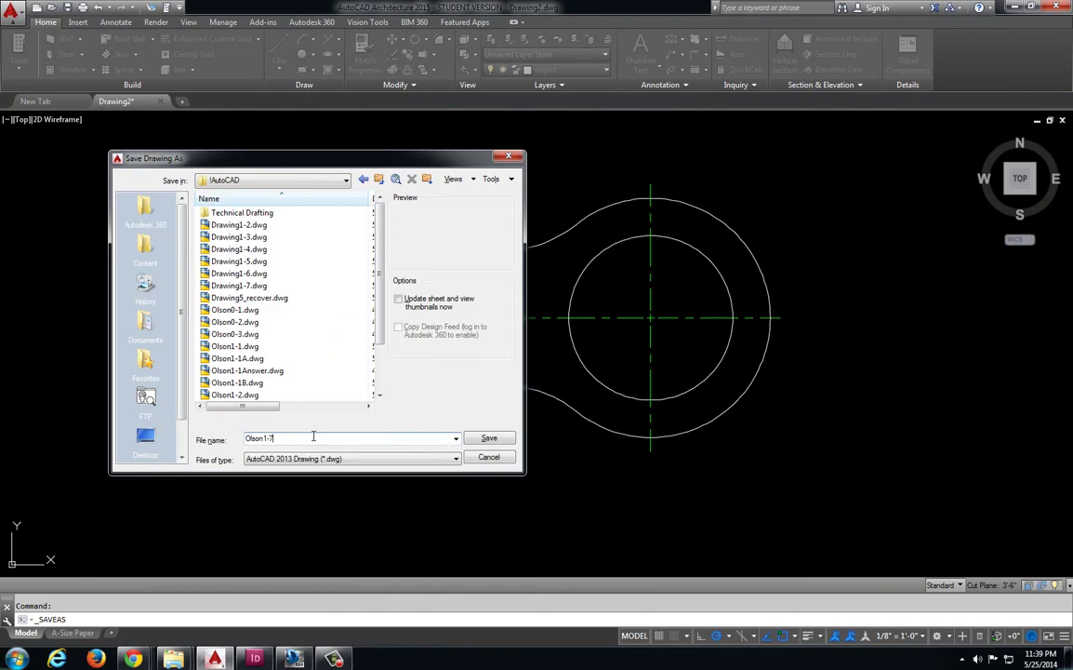